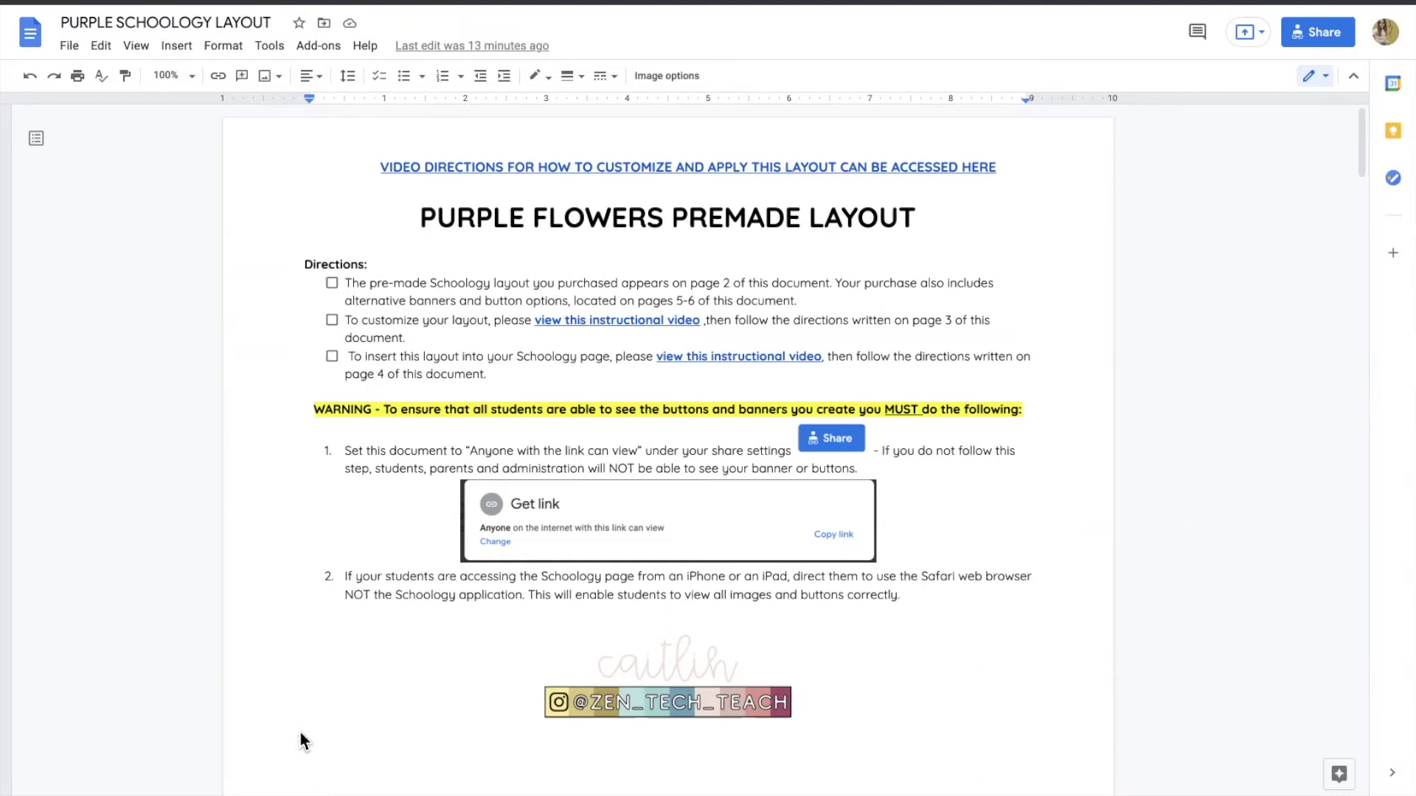
- Scroll down the layout and review, then close, the document's sharing settings
{"action": "scroll", "coordinate": [335, 525], "scroll_direction": "down", "scroll_amount": 1}
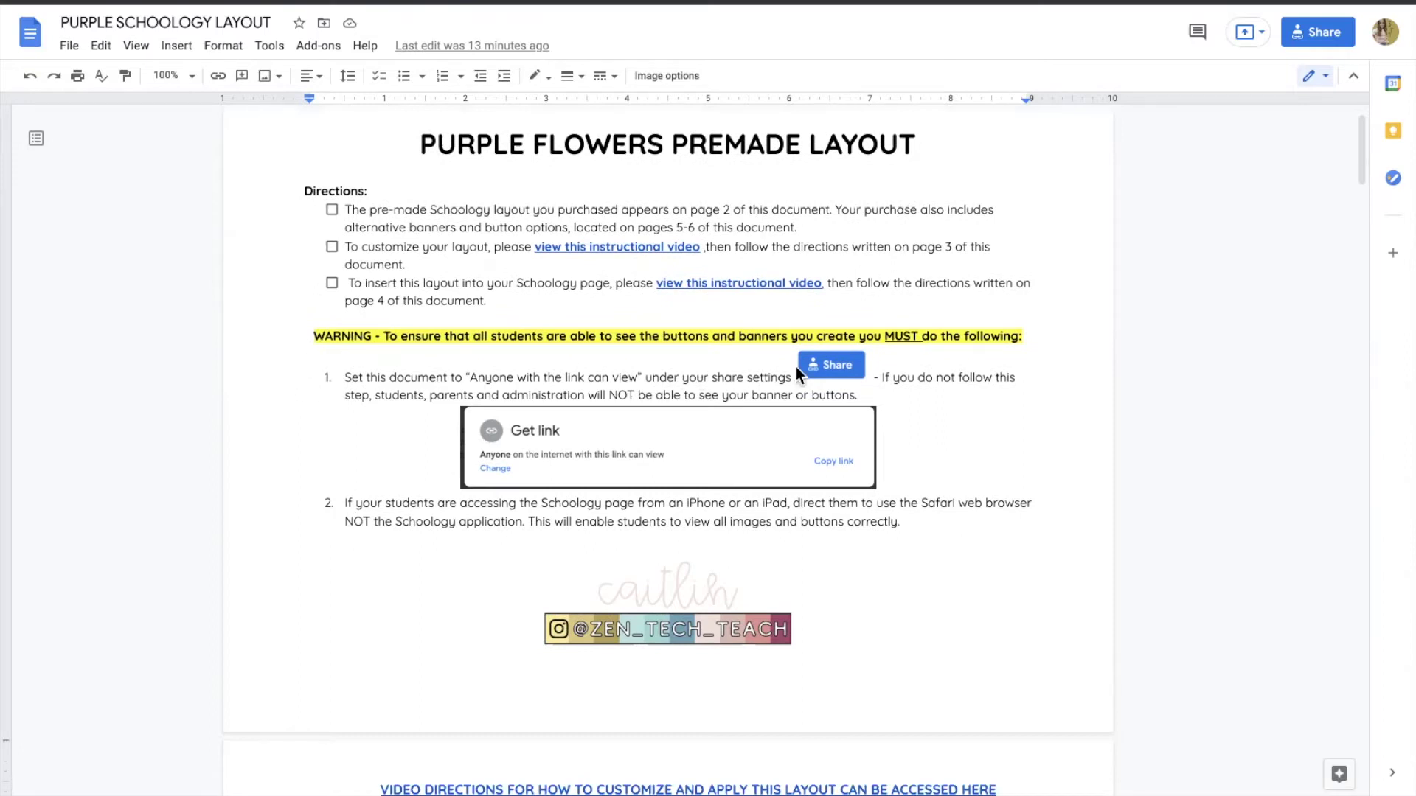
{"action": "scroll", "coordinate": [858, 439], "scroll_direction": "down", "scroll_amount": 1}
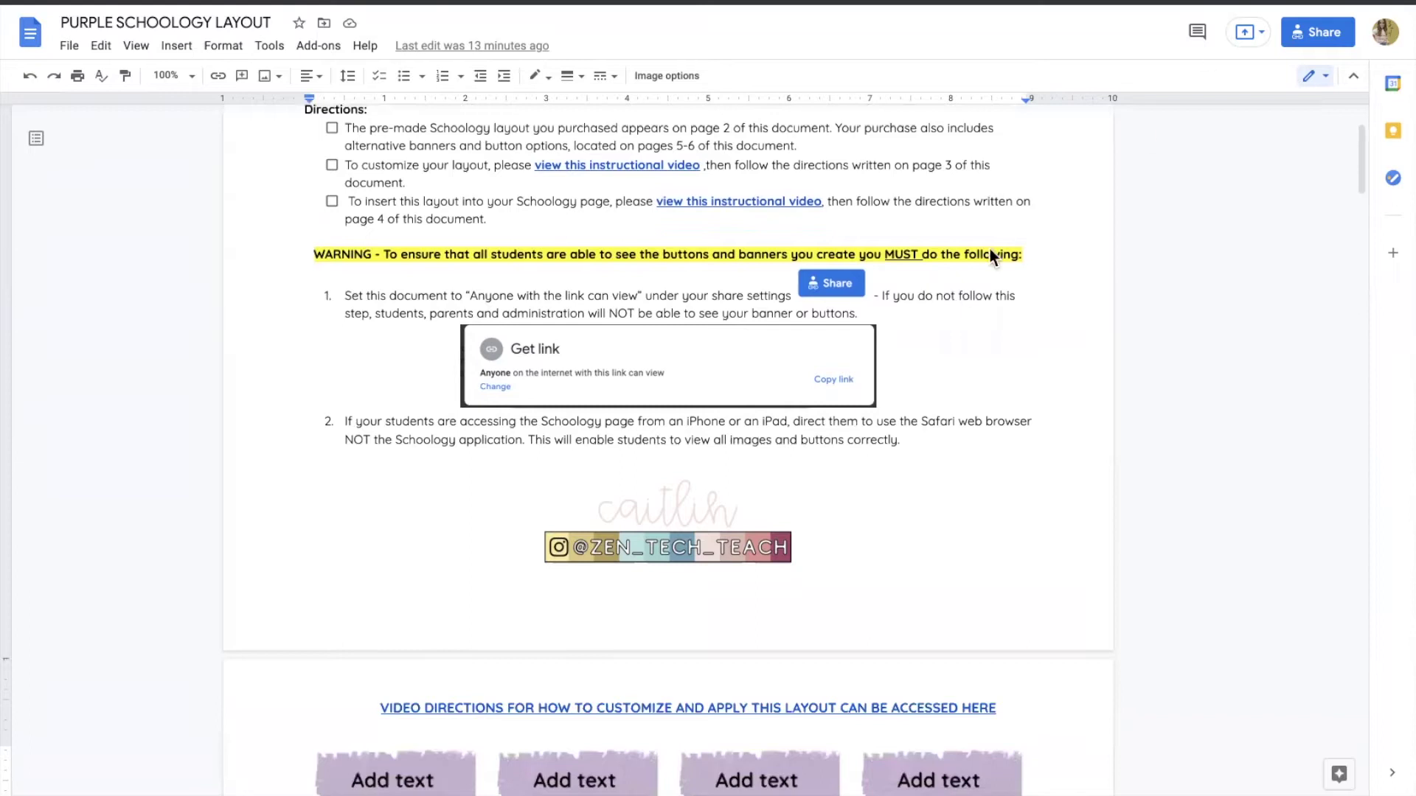
{"action": "left_click", "coordinate": [1316, 39]}
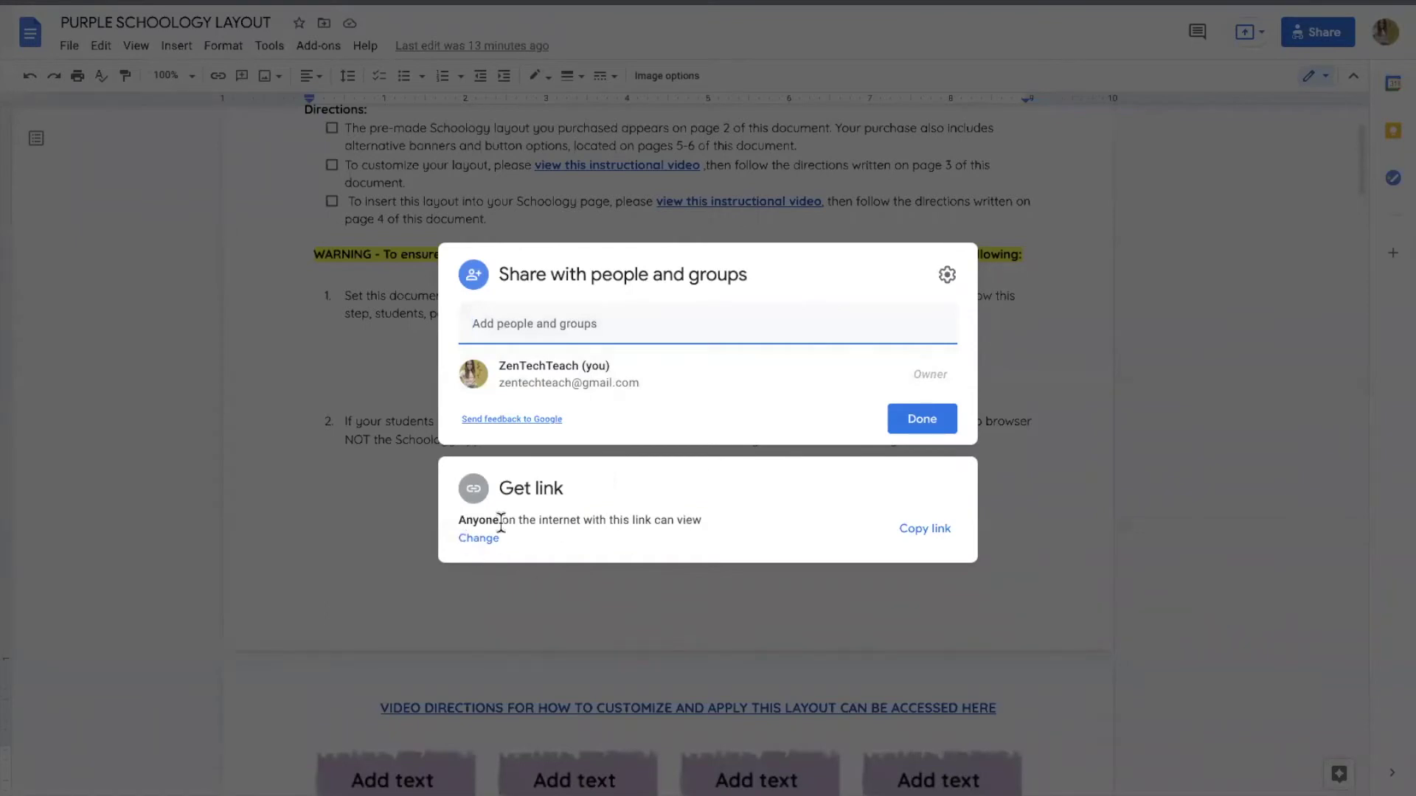
{"action": "left_click", "coordinate": [922, 420]}
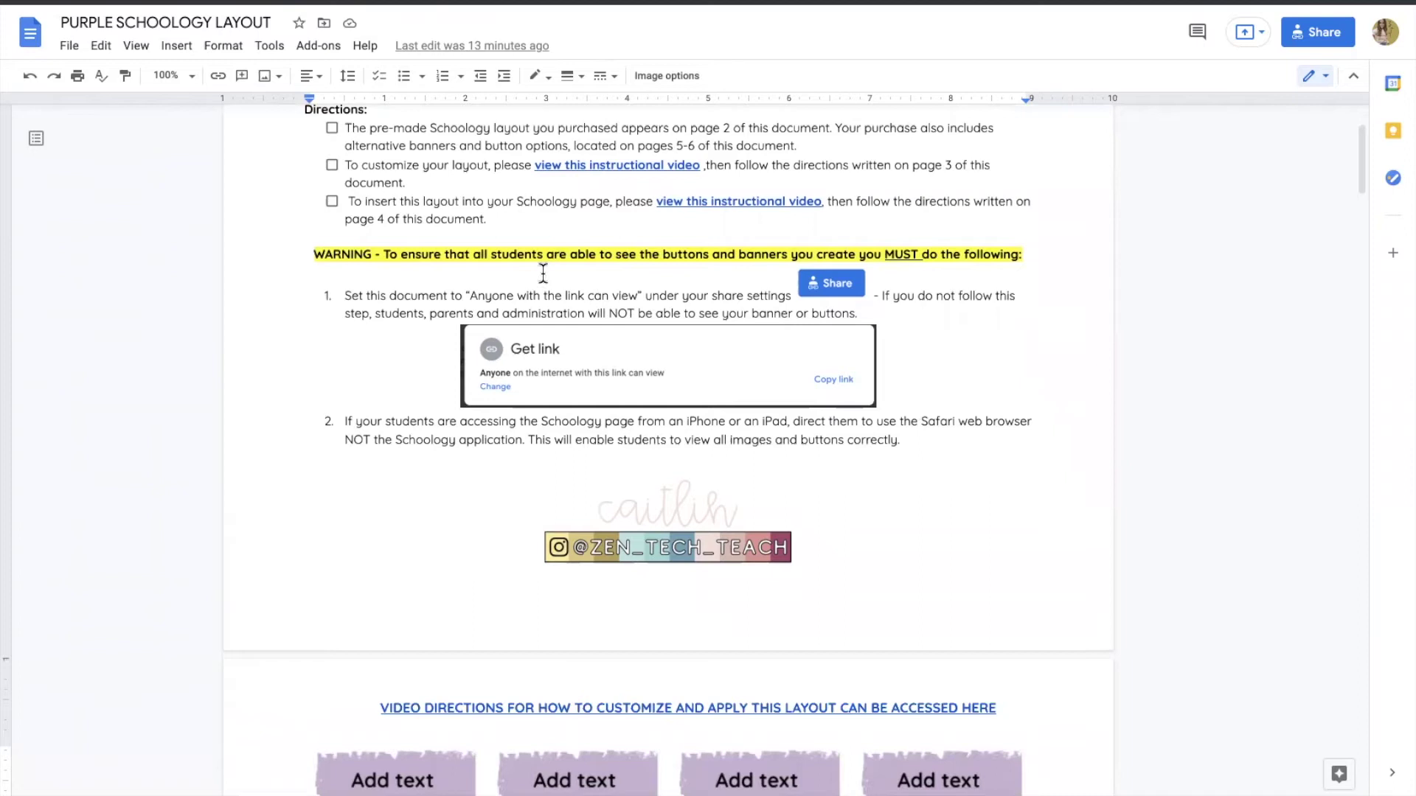
- Check the landscape orientation in Page setup without changes, then deselect the banner image
{"action": "scroll", "coordinate": [542, 274], "scroll_direction": "up", "scroll_amount": 3}
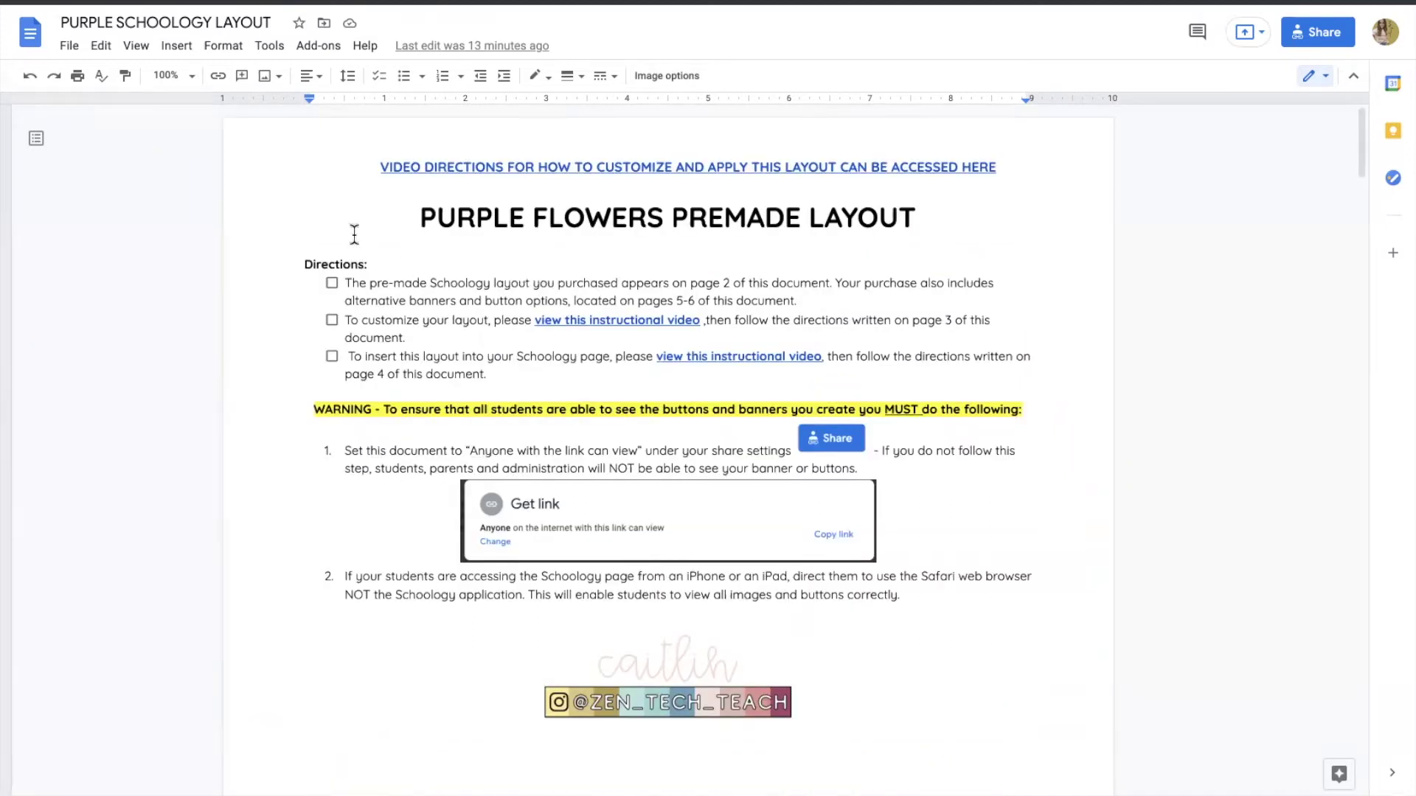
{"action": "scroll", "coordinate": [370, 408], "scroll_direction": "down", "scroll_amount": 10}
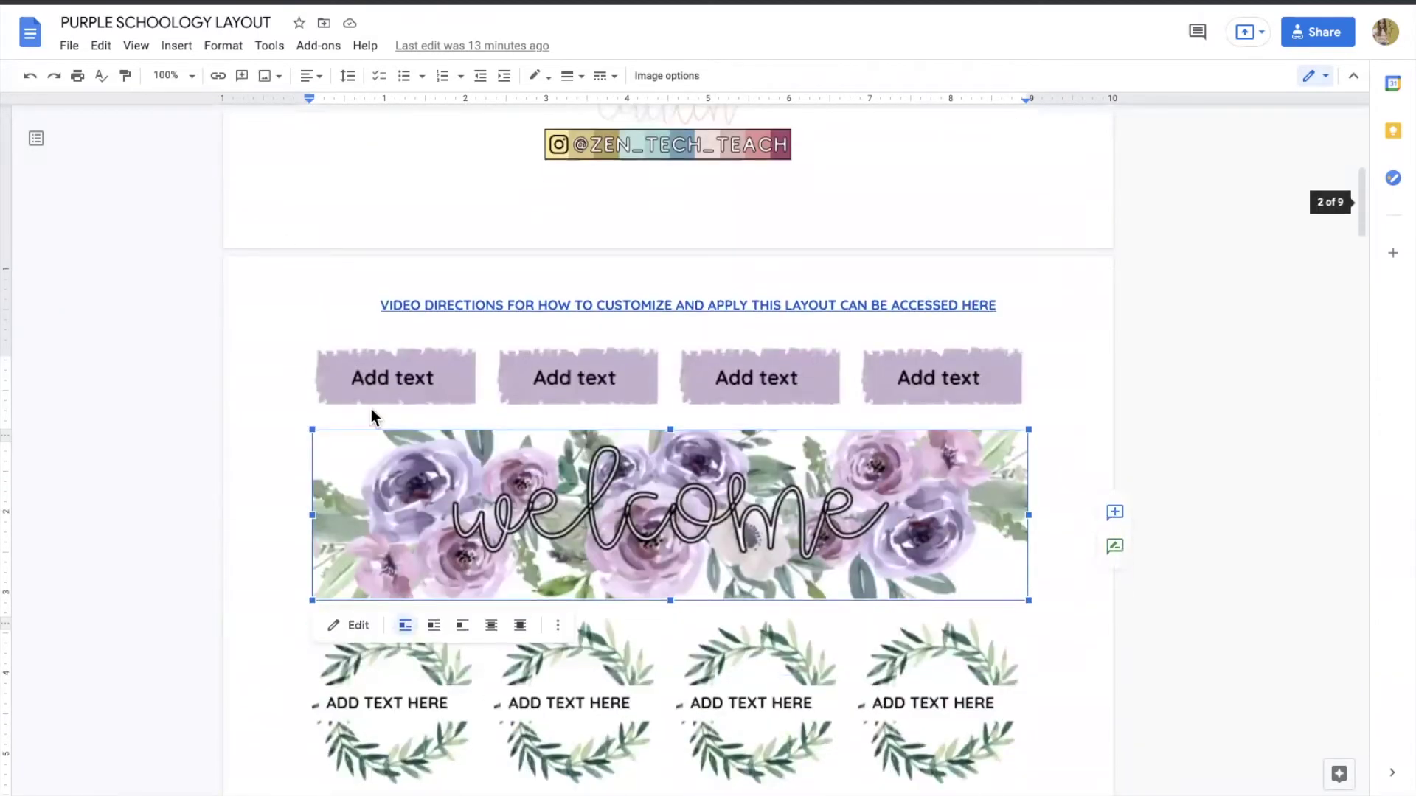
{"action": "scroll", "coordinate": [370, 413], "scroll_direction": "down", "scroll_amount": 2}
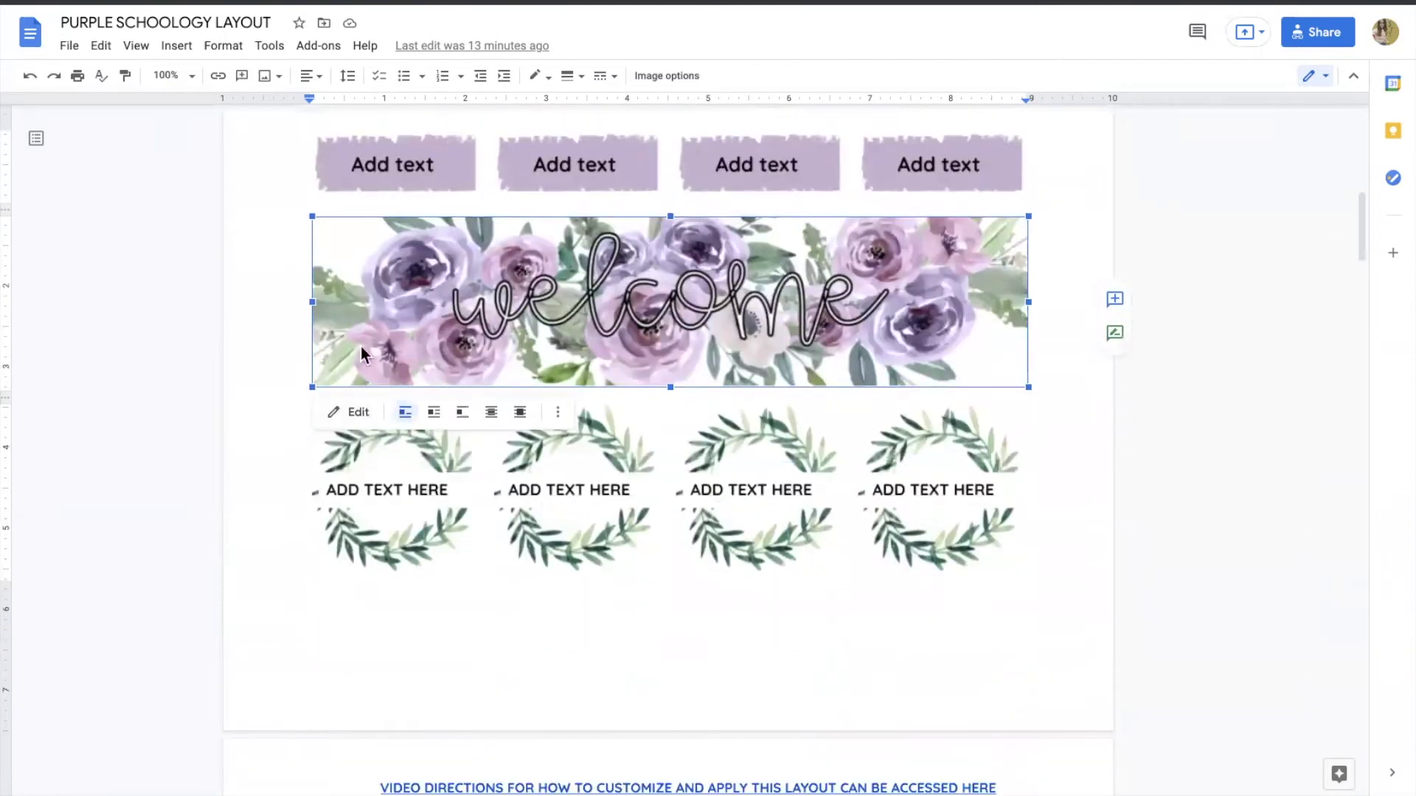
{"action": "left_click", "coordinate": [67, 47]}
{"action": "left_click", "coordinate": [142, 555]}
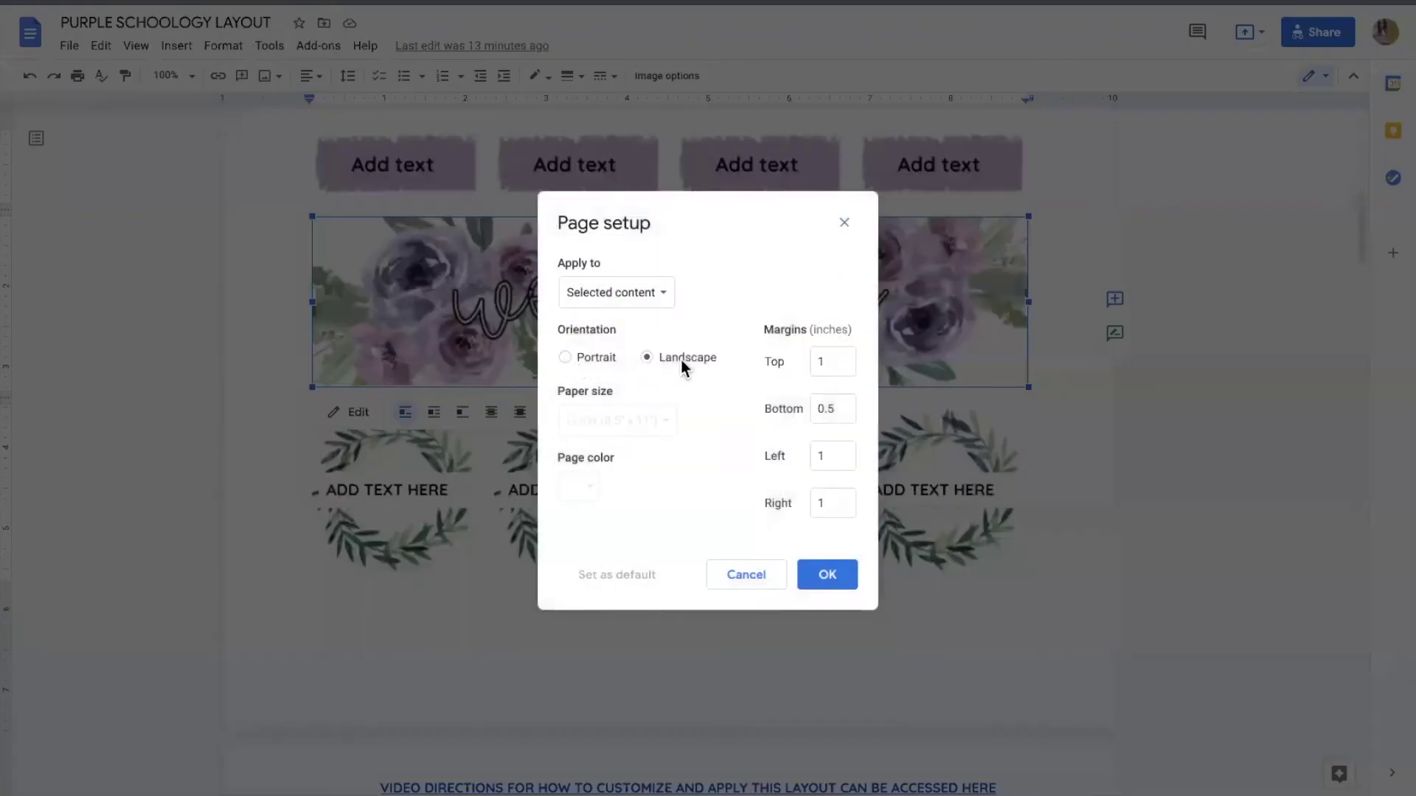
{"action": "left_click", "coordinate": [845, 223]}
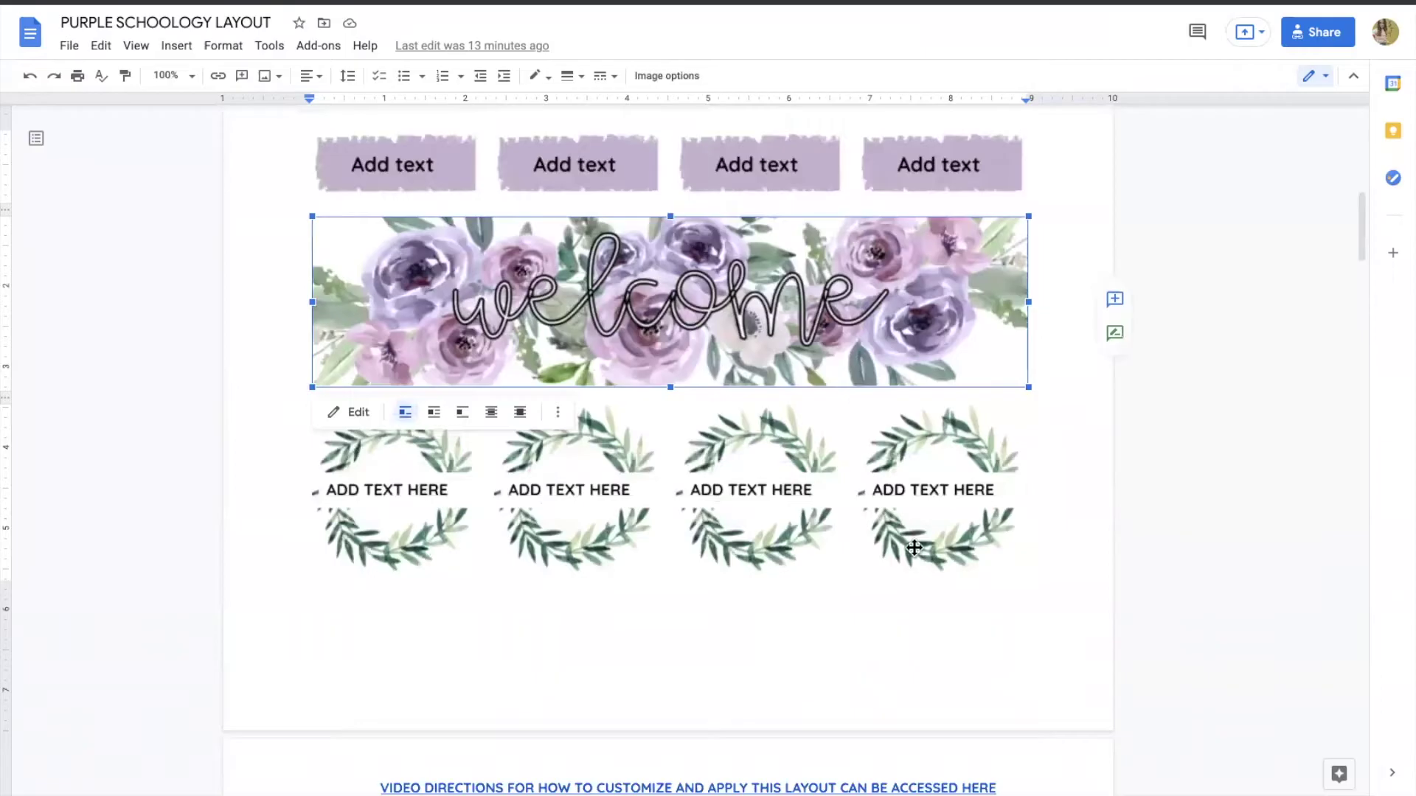
{"action": "left_click", "coordinate": [895, 654]}
{"action": "scroll", "coordinate": [895, 654], "scroll_direction": "up", "scroll_amount": 2}
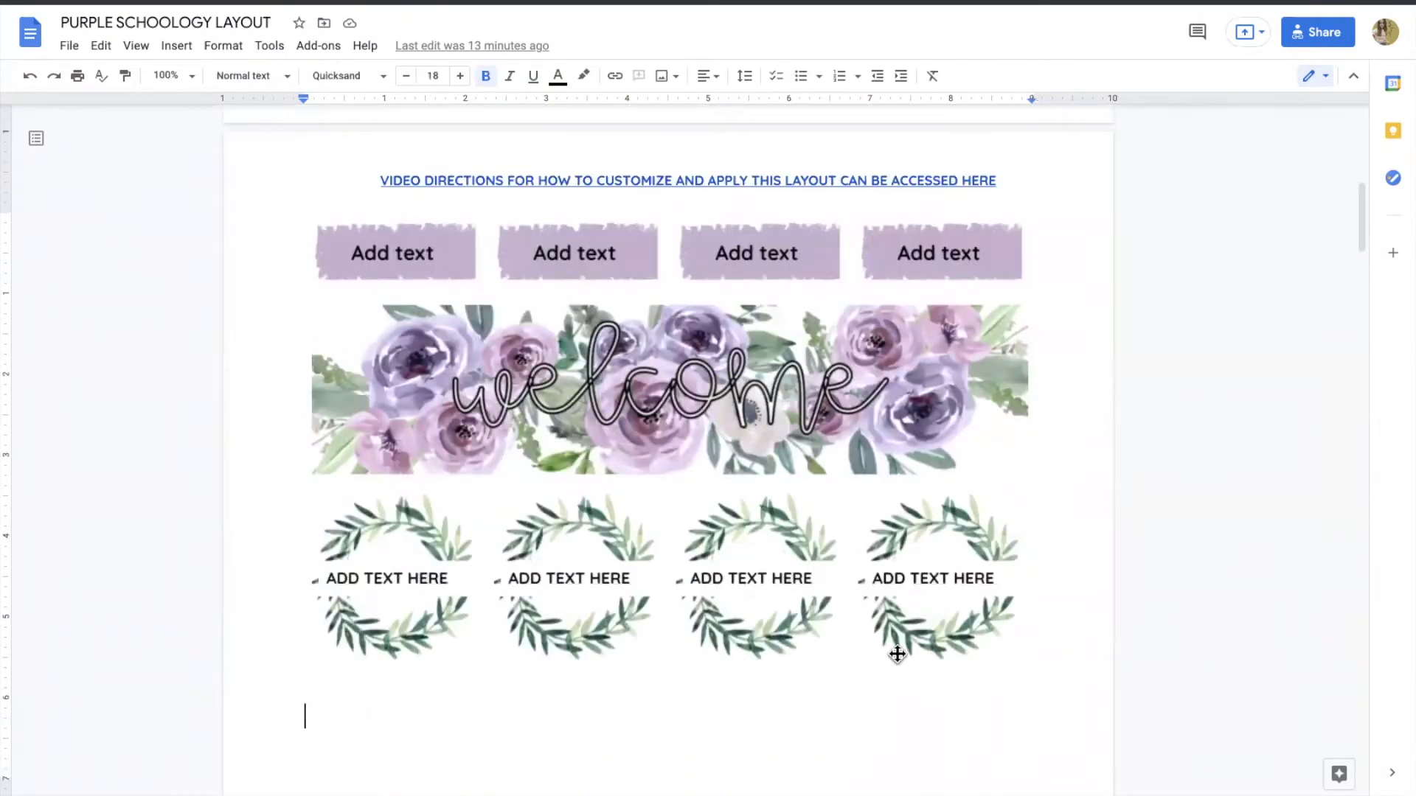
{"action": "scroll", "coordinate": [896, 656], "scroll_direction": "up", "scroll_amount": 2}
{"action": "scroll", "coordinate": [871, 638], "scroll_direction": "down", "scroll_amount": 3}
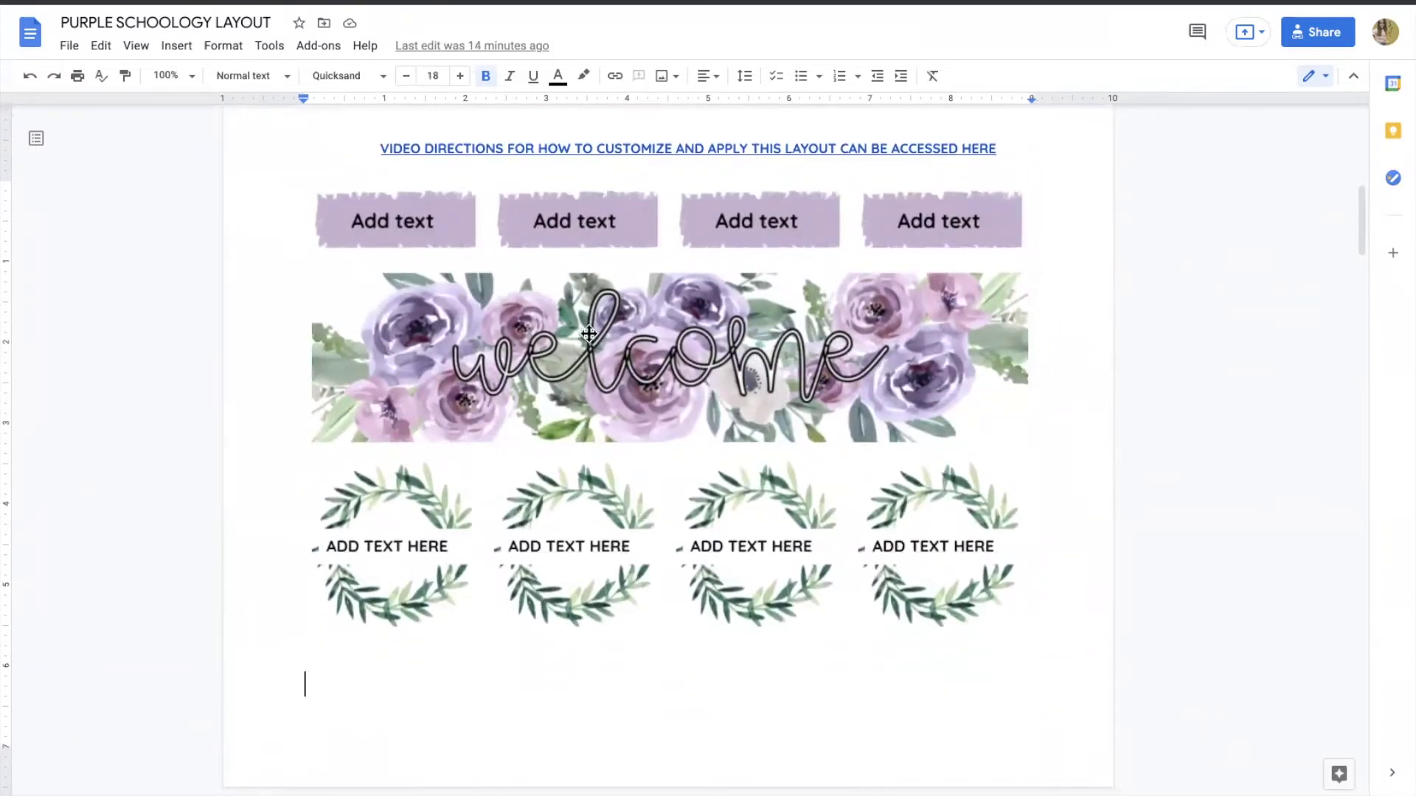
{"action": "scroll", "coordinate": [589, 334], "scroll_direction": "down", "scroll_amount": 12}
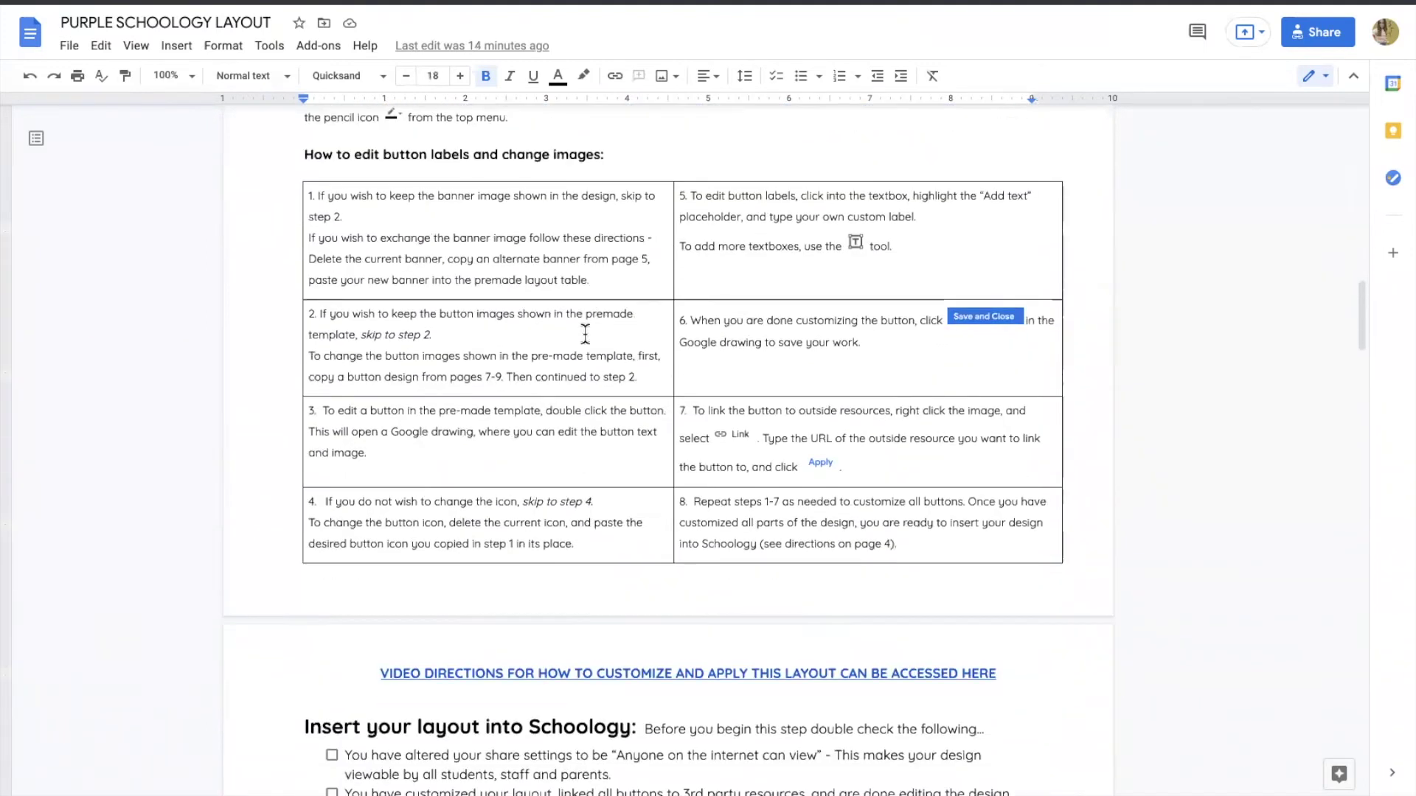
{"action": "scroll", "coordinate": [585, 334], "scroll_direction": "down", "scroll_amount": 15}
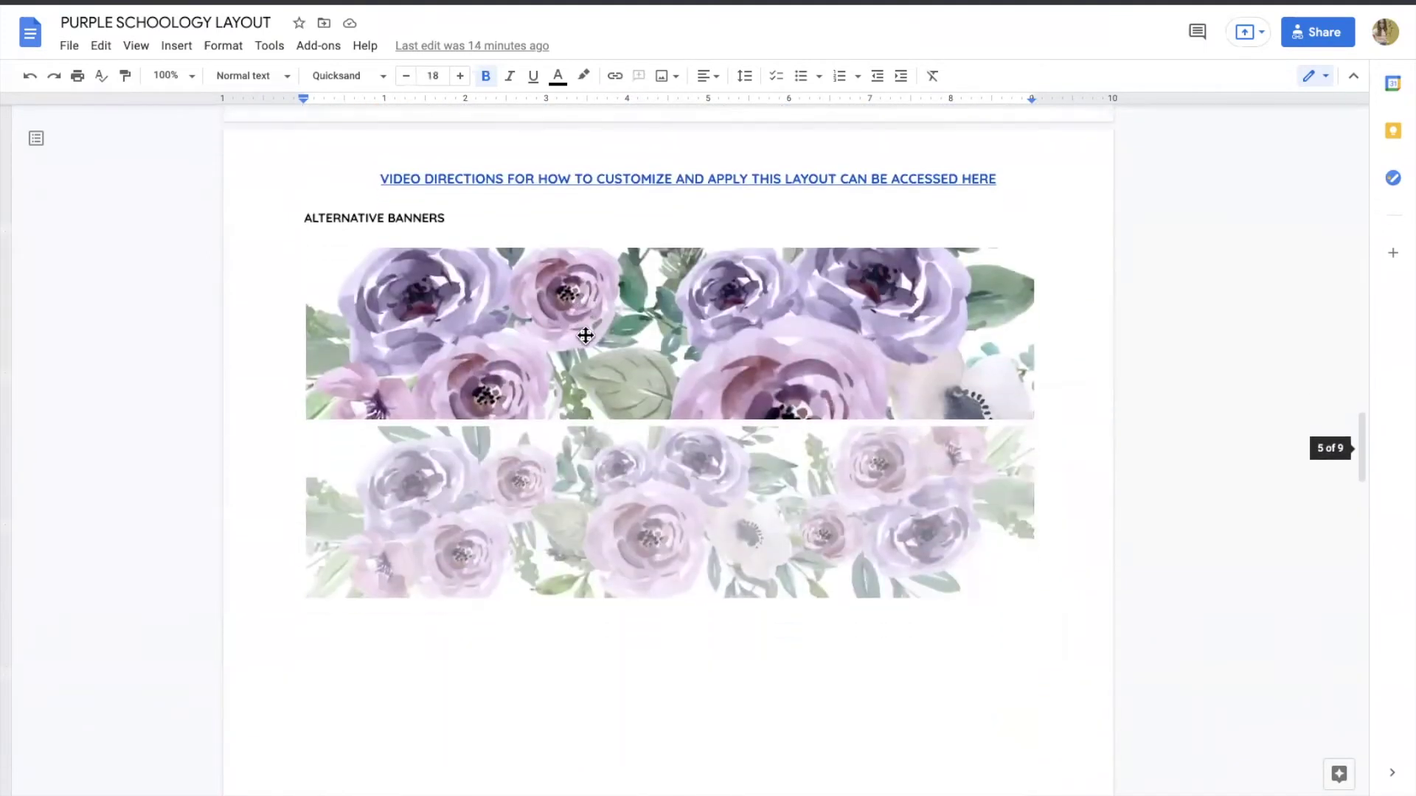
{"action": "scroll", "coordinate": [585, 336], "scroll_direction": "down", "scroll_amount": 1}
{"action": "scroll", "coordinate": [417, 411], "scroll_direction": "down", "scroll_amount": 8}
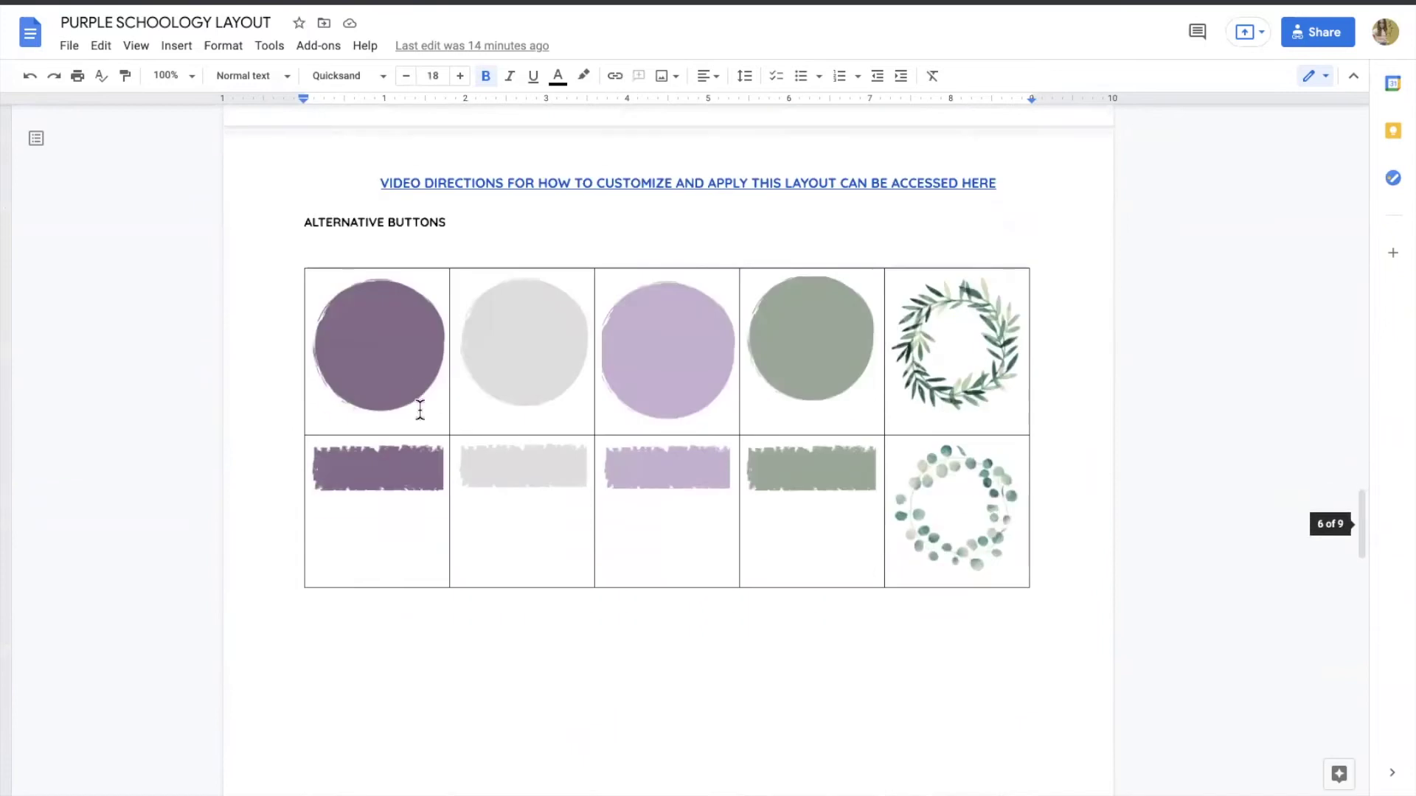
{"action": "scroll", "coordinate": [419, 409], "scroll_direction": "down", "scroll_amount": 3}
{"action": "scroll", "coordinate": [418, 408], "scroll_direction": "up", "scroll_amount": 2}
{"action": "scroll", "coordinate": [413, 420], "scroll_direction": "down", "scroll_amount": 9}
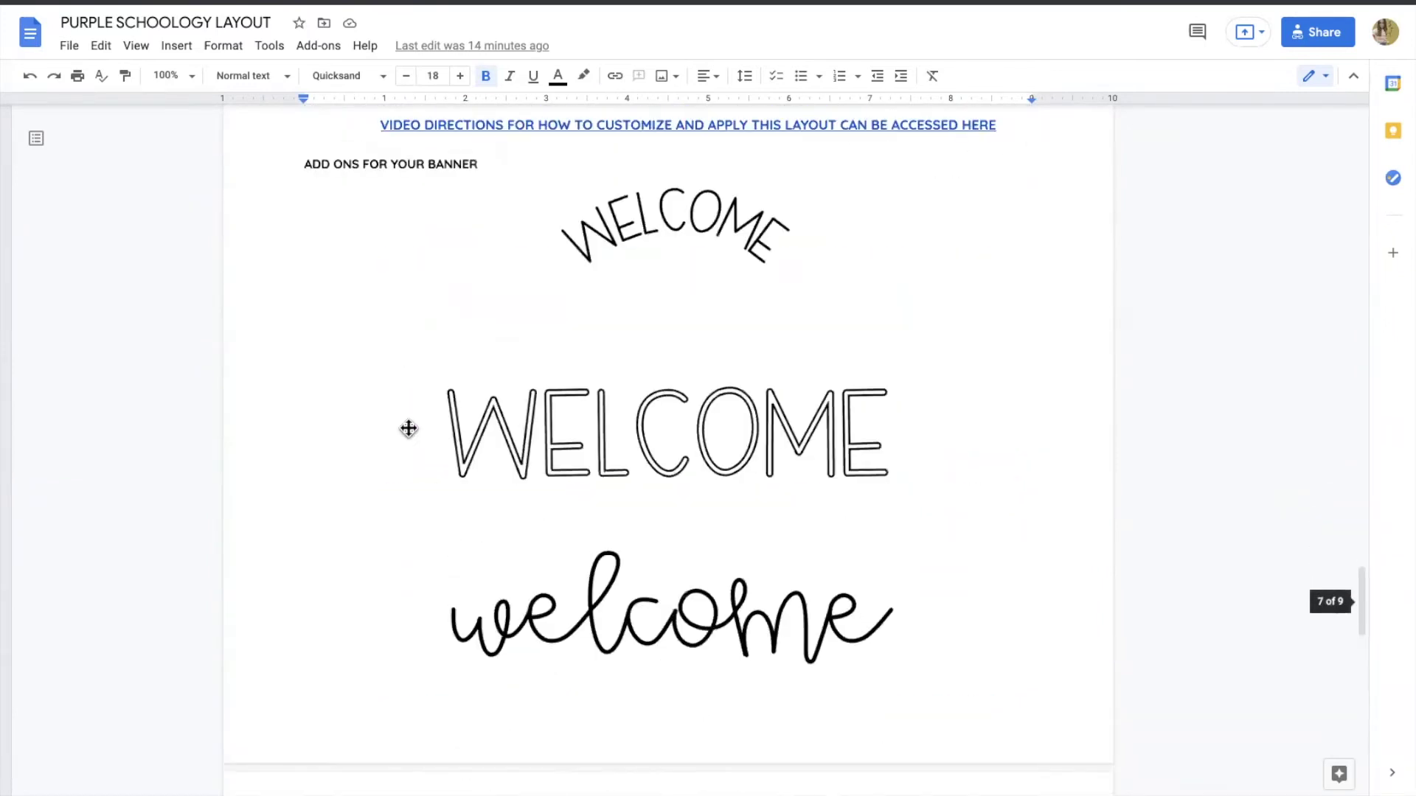
{"action": "scroll", "coordinate": [408, 426], "scroll_direction": "down", "scroll_amount": 20}
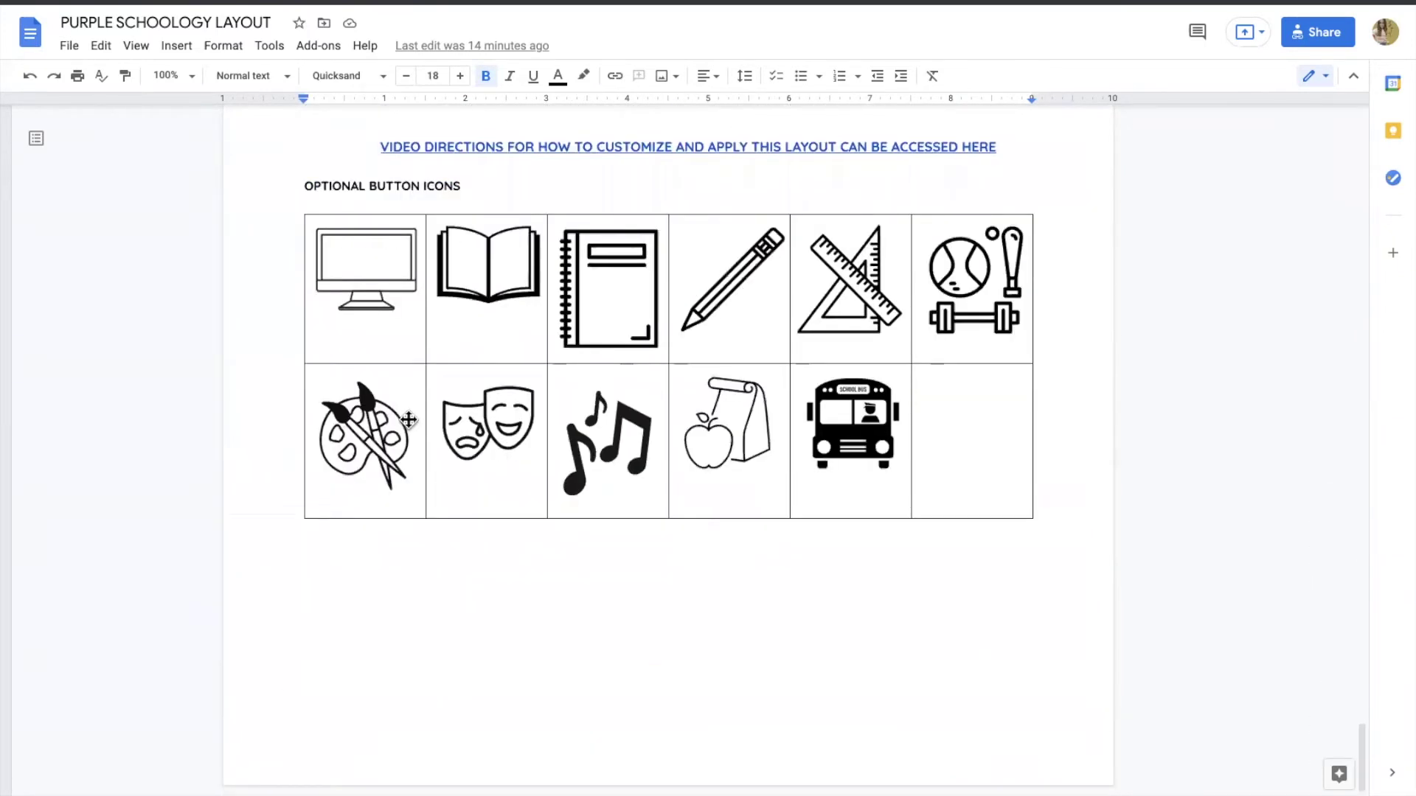
{"action": "scroll", "coordinate": [409, 420], "scroll_direction": "up", "scroll_amount": 20}
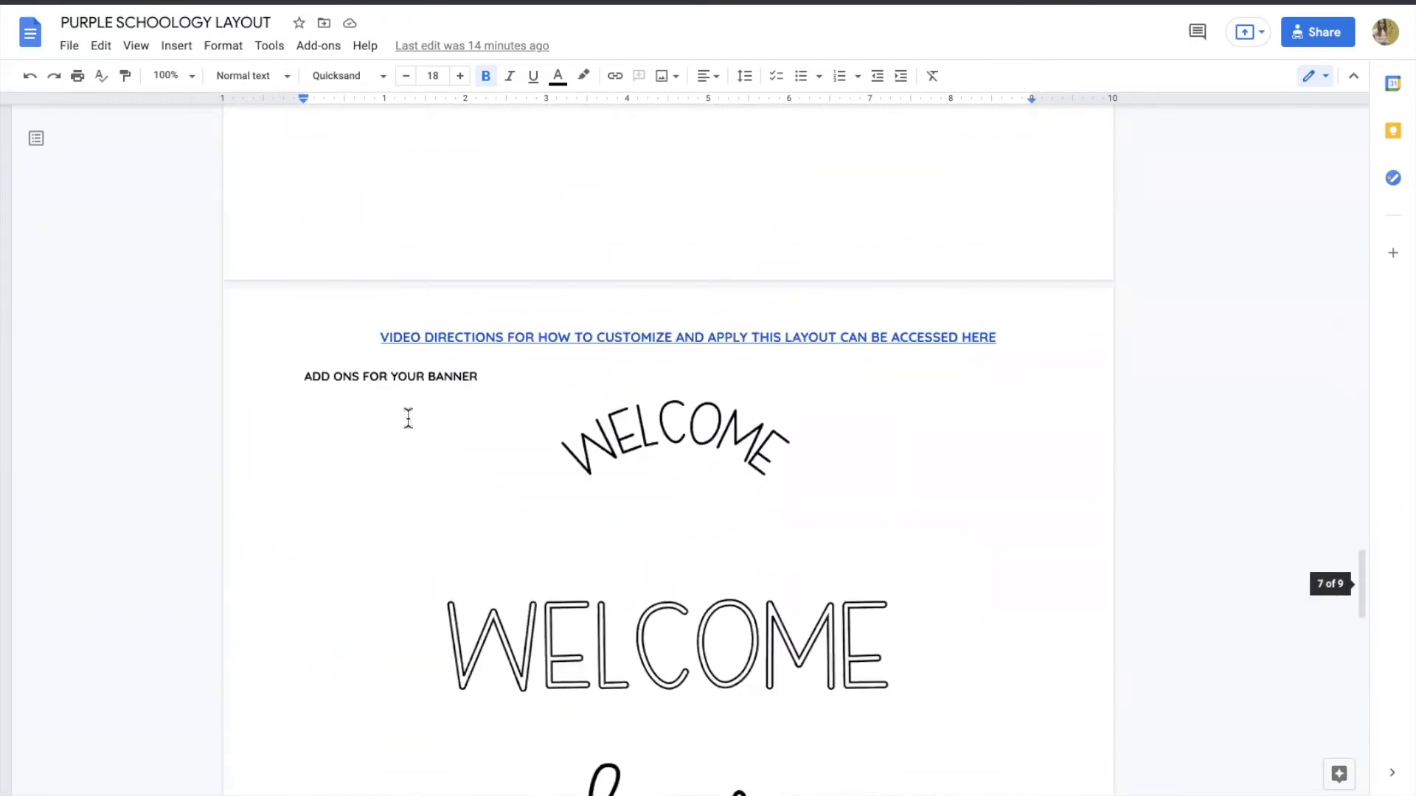
{"action": "scroll", "coordinate": [408, 420], "scroll_direction": "up", "scroll_amount": 20}
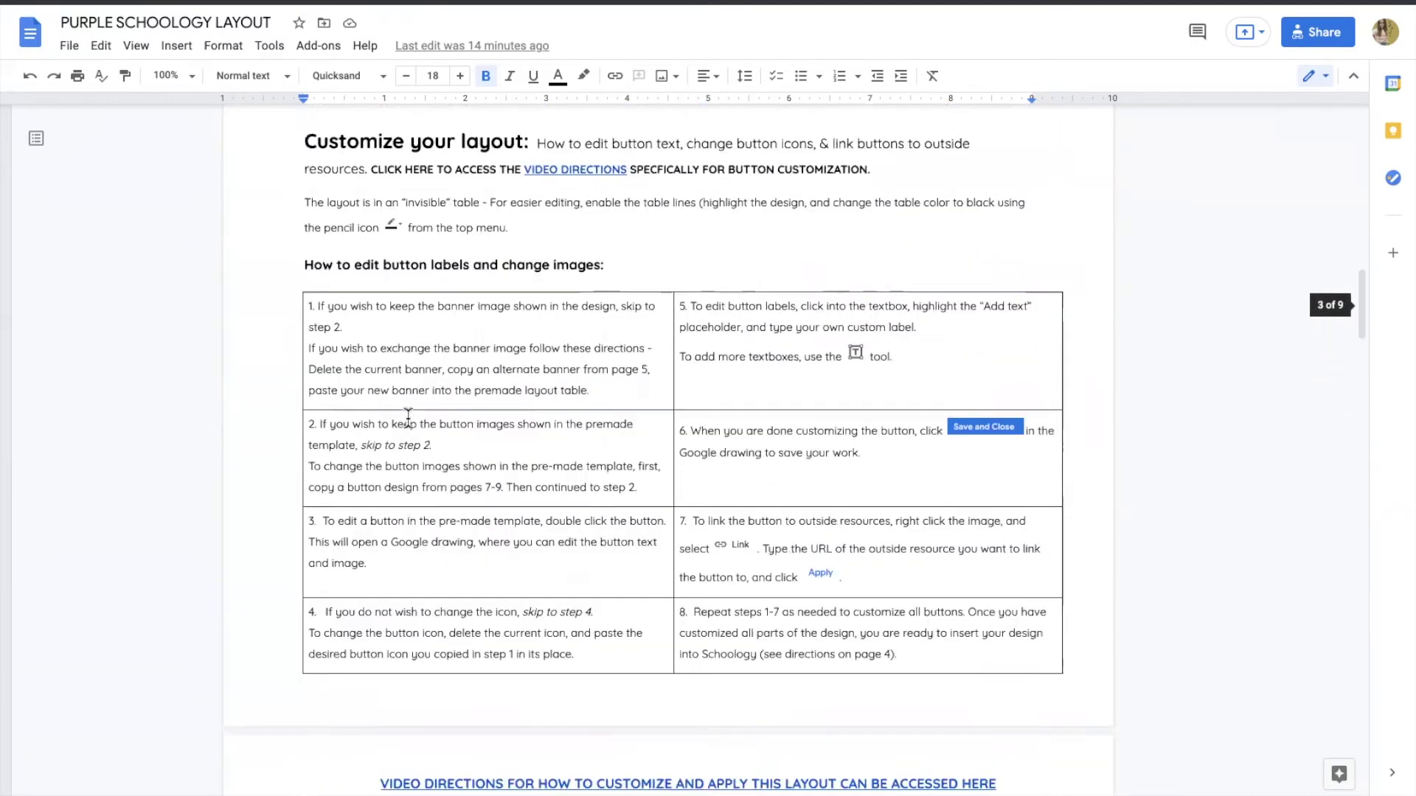
{"action": "scroll", "coordinate": [409, 418], "scroll_direction": "up", "scroll_amount": 4}
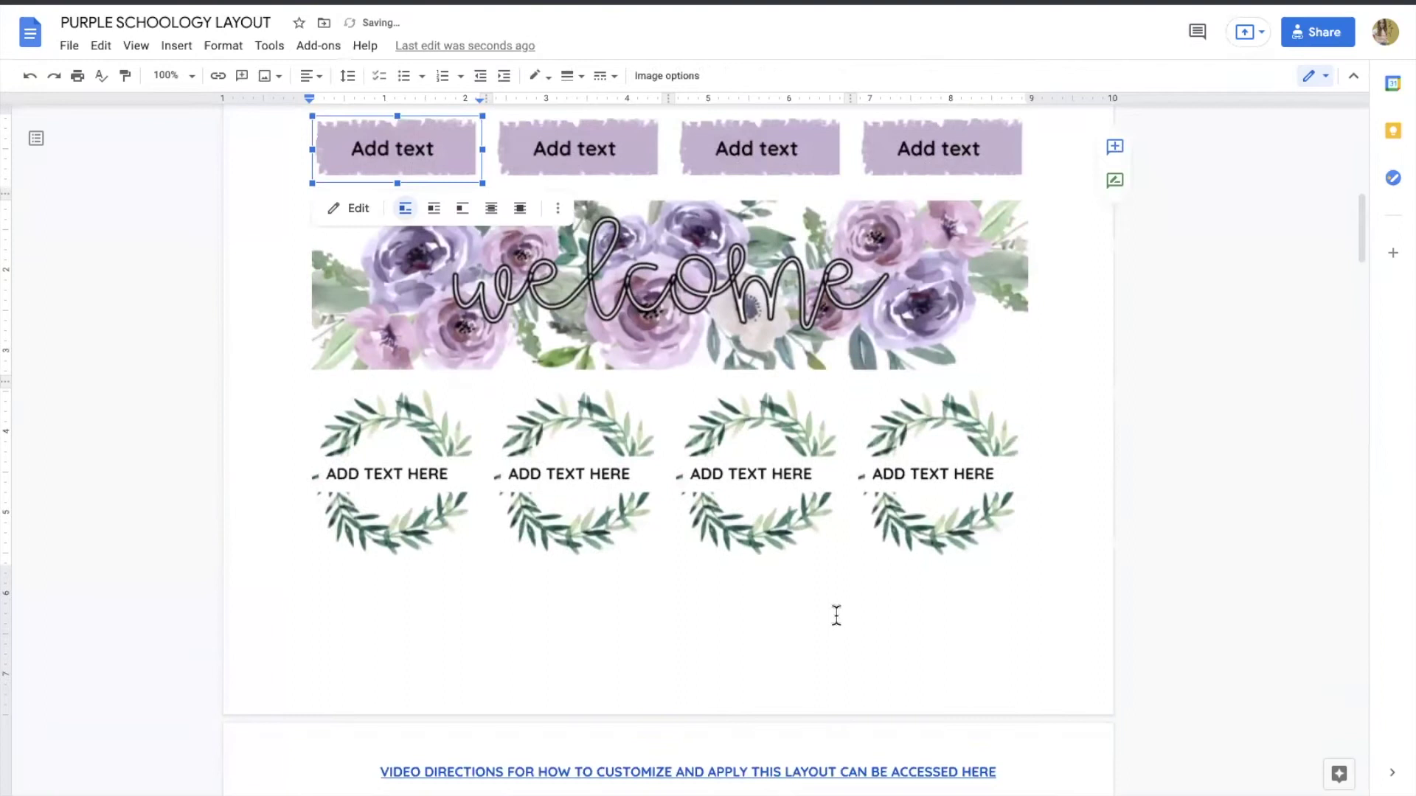
{"action": "left_click", "coordinate": [359, 201], "text": "shift"}
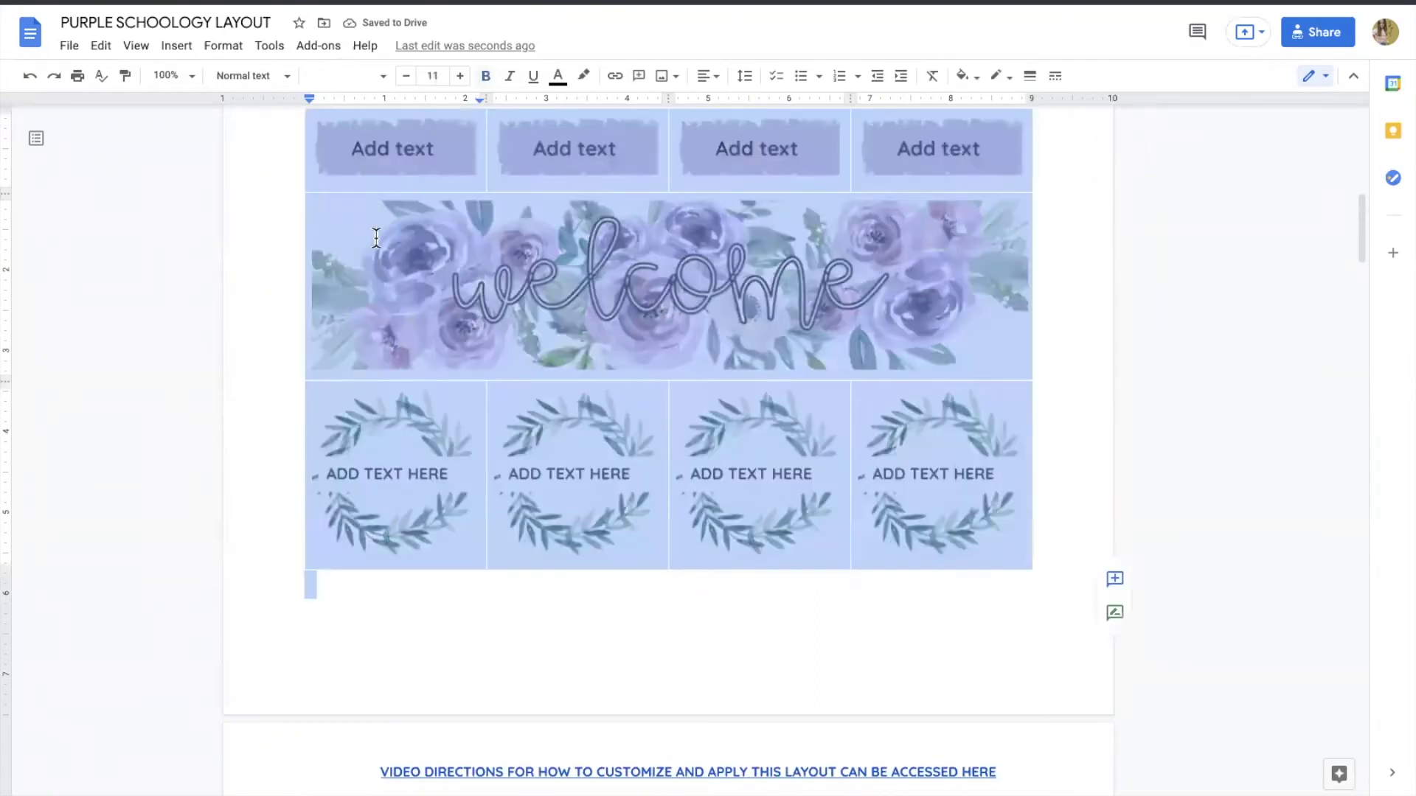
{"action": "scroll", "coordinate": [375, 232], "scroll_direction": "up", "scroll_amount": 1}
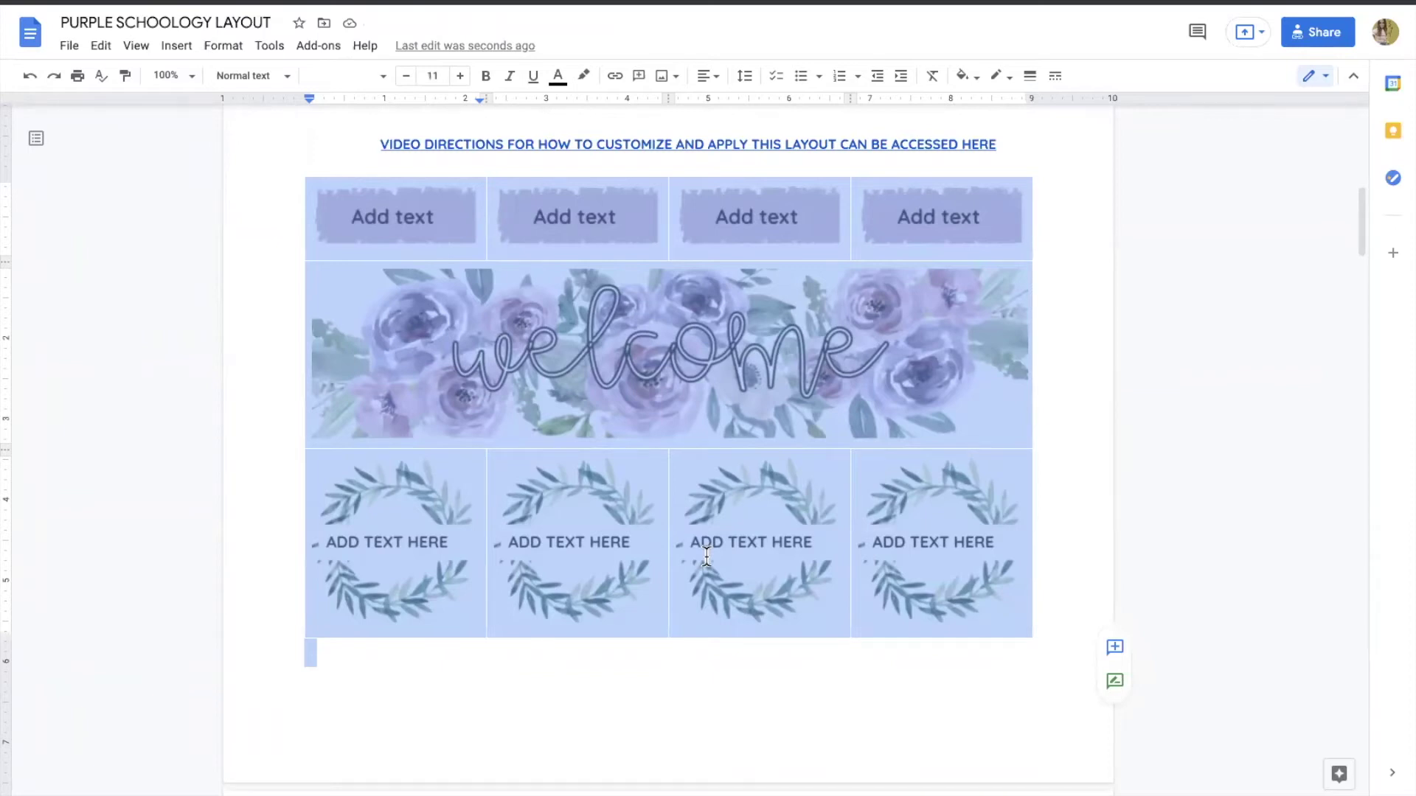
{"action": "left_click", "coordinate": [576, 709]}
{"action": "scroll", "coordinate": [553, 435], "scroll_direction": "up", "scroll_amount": 1}
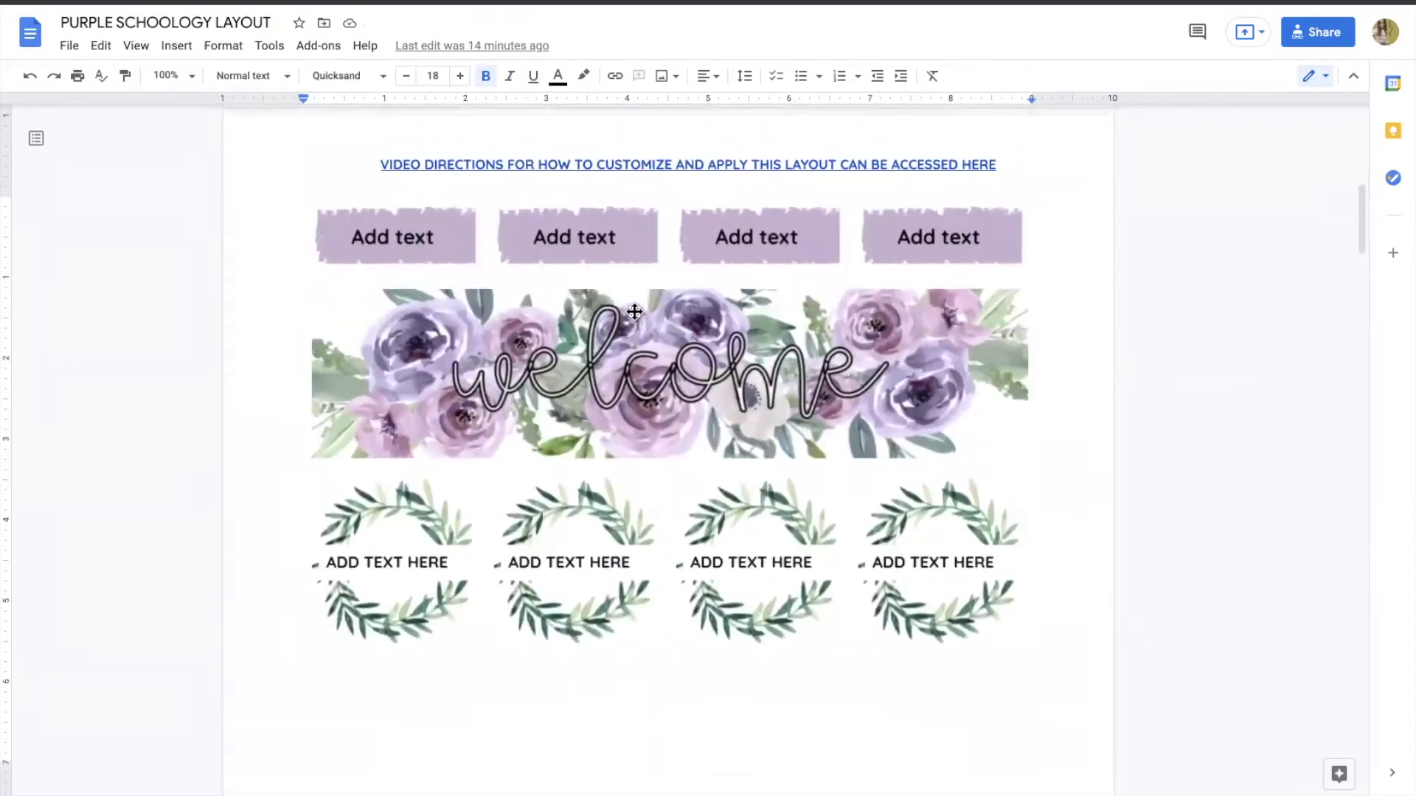
- Open the welcome banner as a drawing and delete the welcome lettering from the flowers
{"action": "left_click", "coordinate": [569, 402]}
{"action": "double_click", "coordinate": [570, 401]}
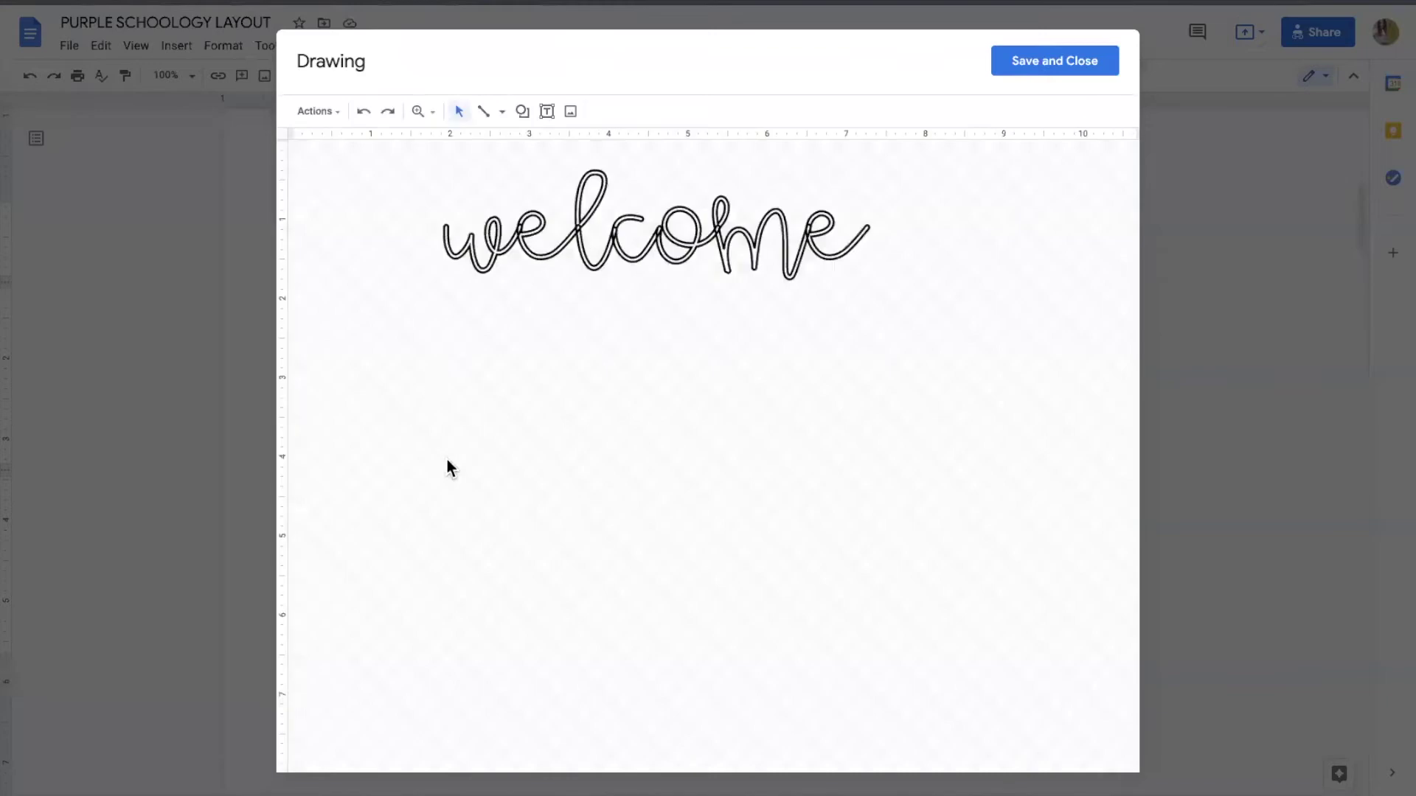
{"action": "left_click", "coordinate": [607, 238]}
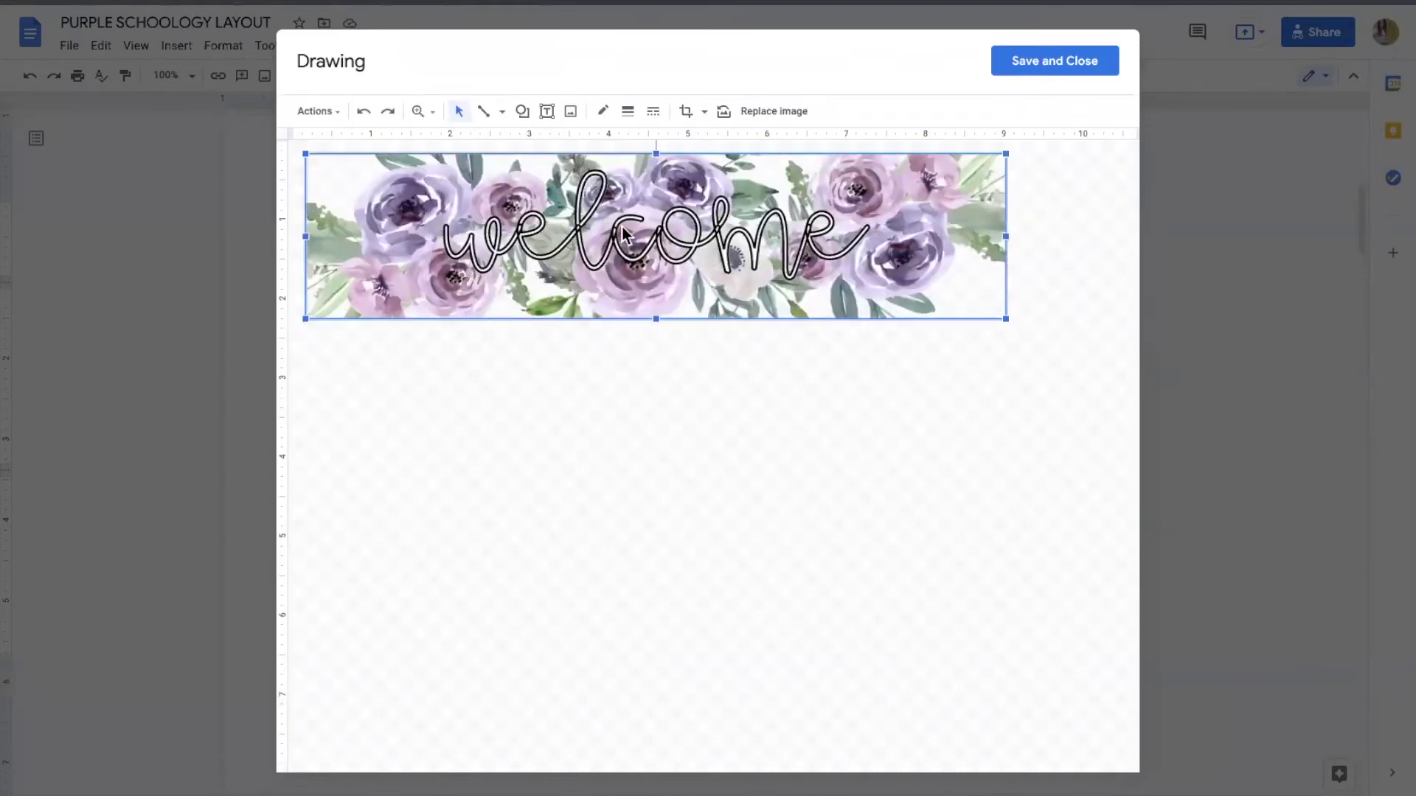
{"action": "left_click_drag", "start_coordinate": [623, 231], "coordinate": [627, 402]}
{"action": "key", "text": "Delete"}
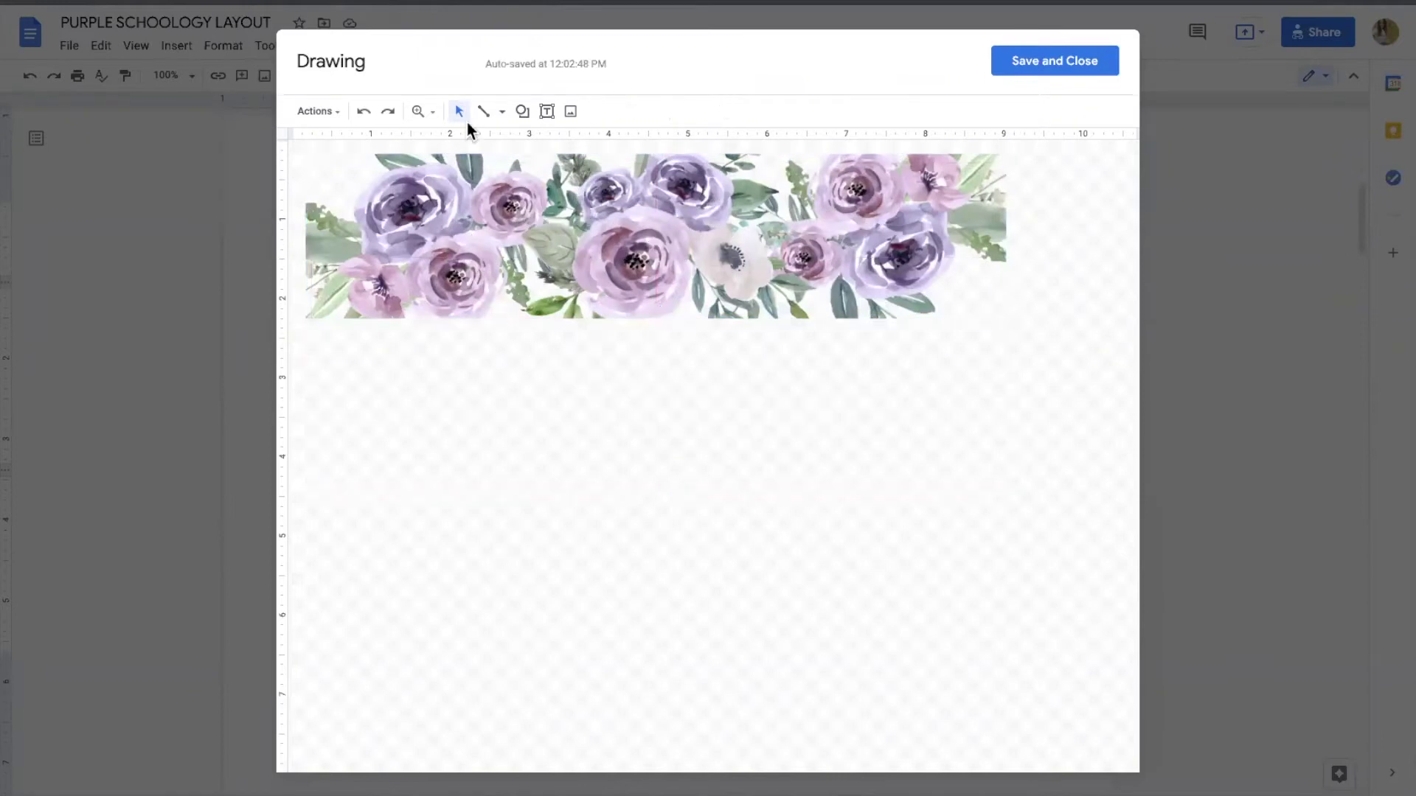
- Add a centered size-35 text box across the flowers containing the teacher's name
{"action": "left_click", "coordinate": [548, 111]}
{"action": "left_click_drag", "start_coordinate": [383, 179], "coordinate": [905, 291]}
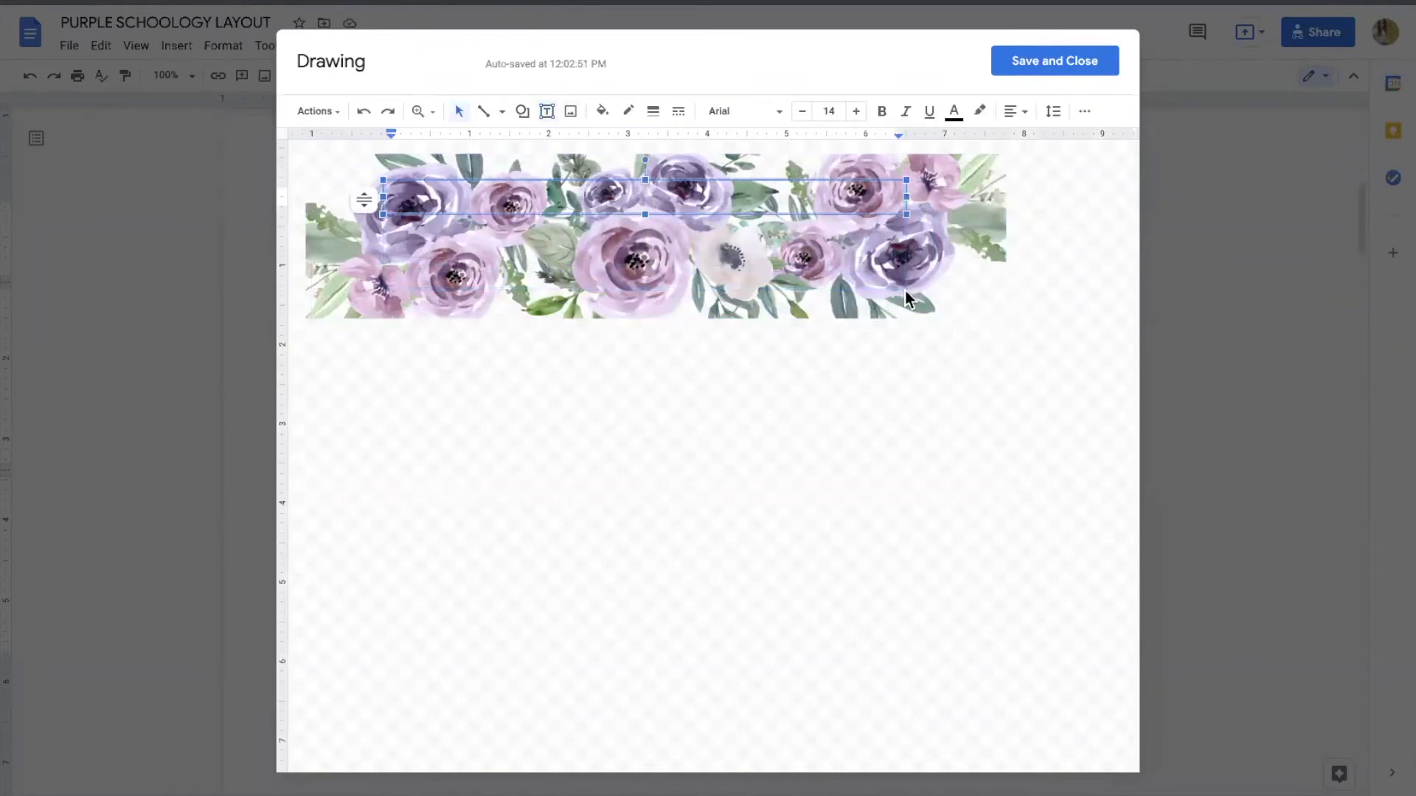
{"action": "left_click", "coordinate": [1023, 112]}
{"action": "left_click", "coordinate": [1040, 135]}
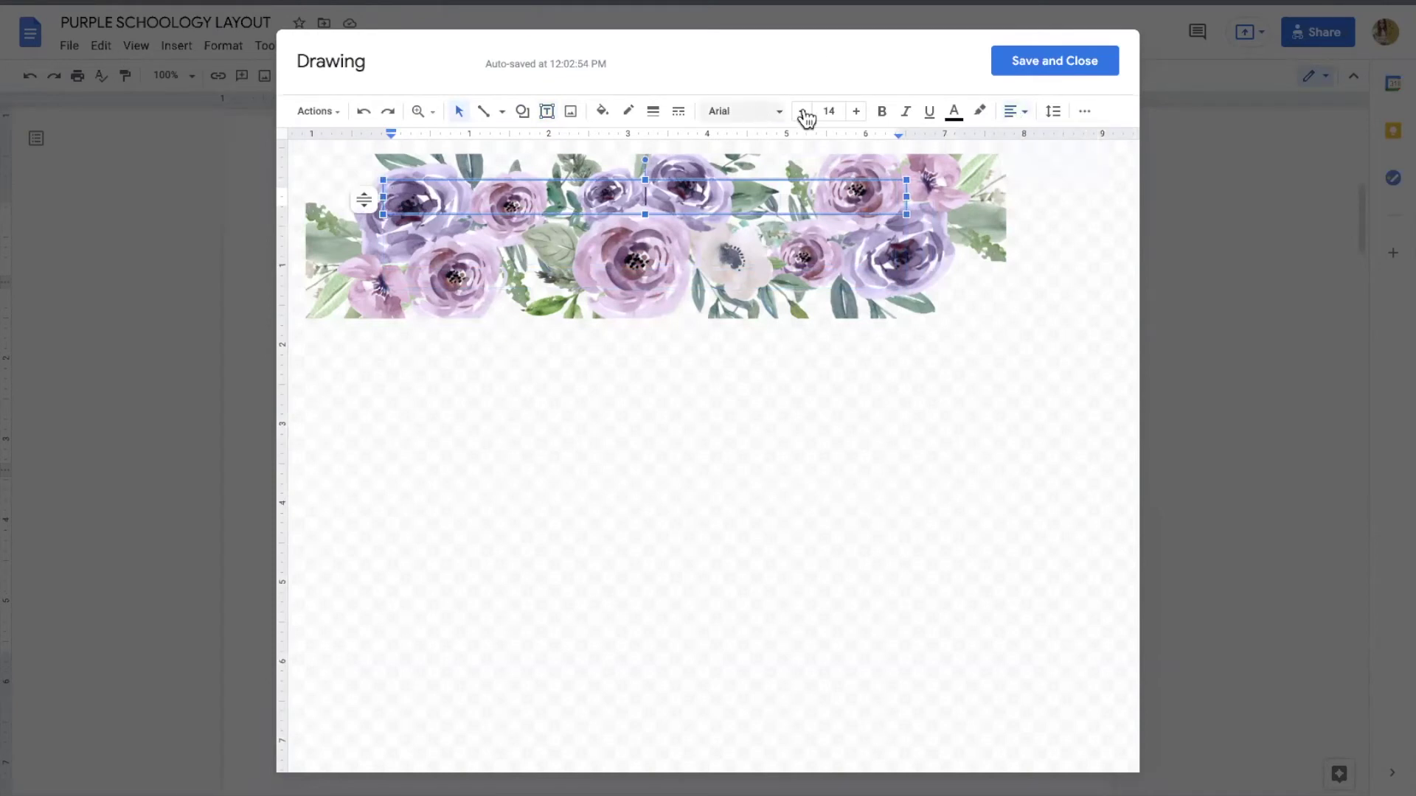
{"action": "left_click", "coordinate": [829, 111]}
{"action": "type", "text": "35"}
{"action": "key", "text": "Return"}
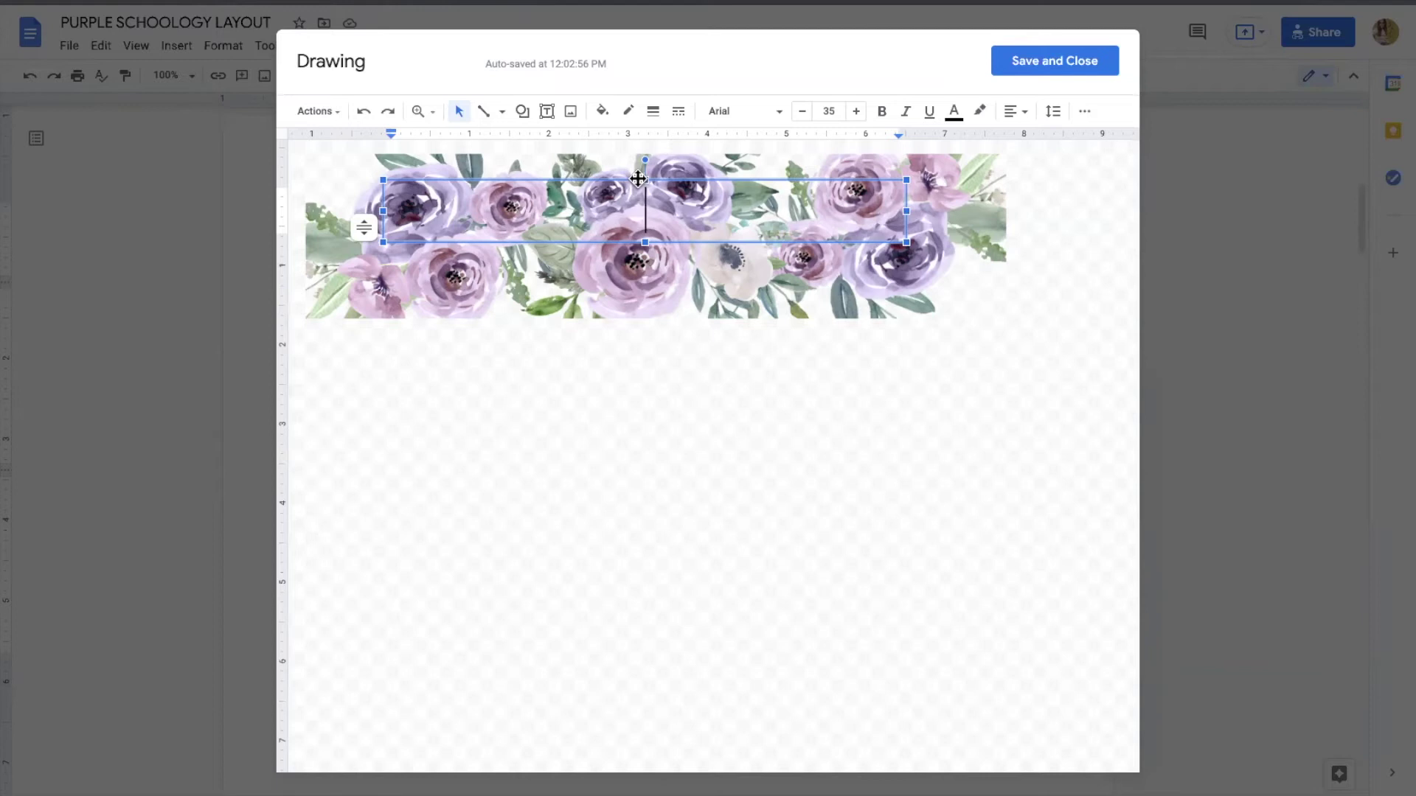
{"action": "type", "text": "M"}
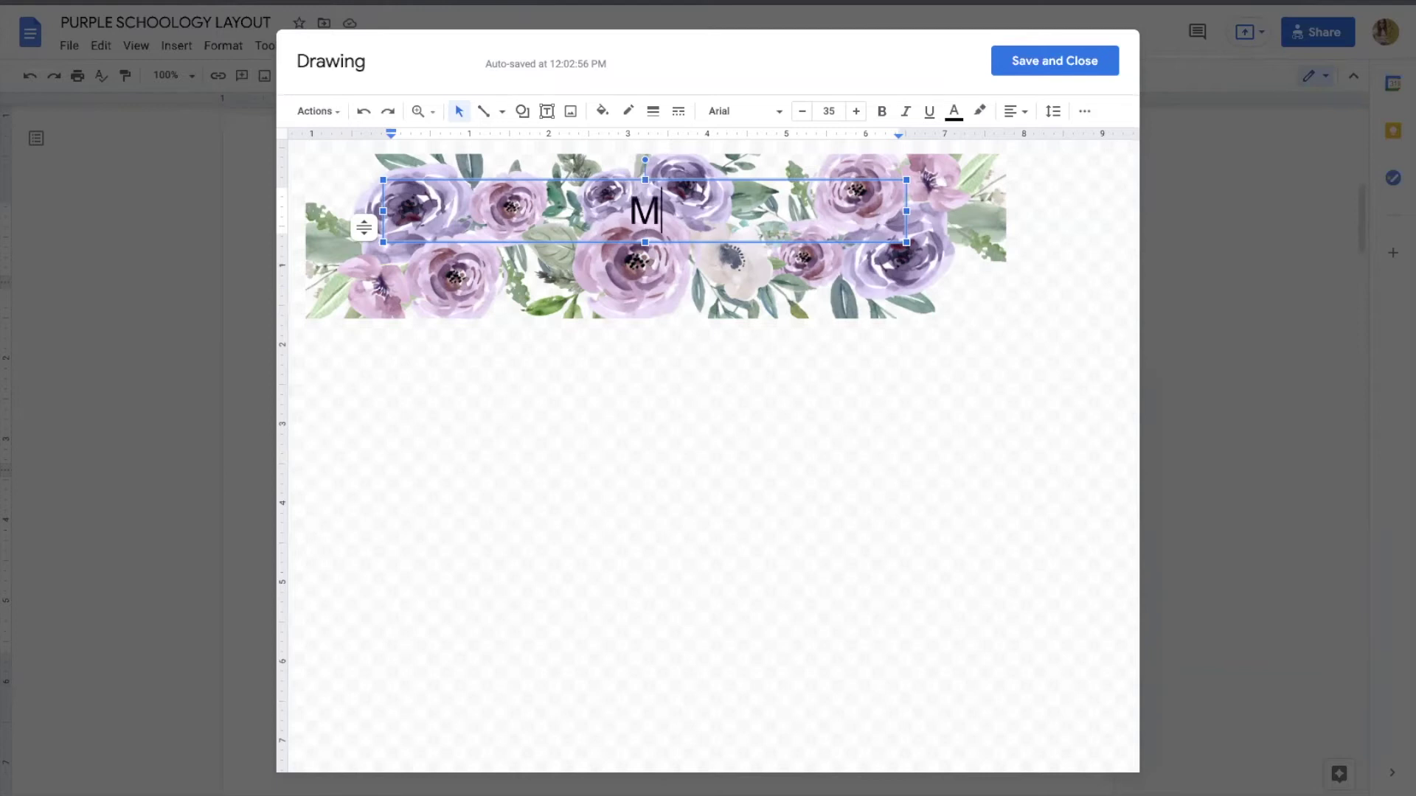
{"action": "type", "text": "RS. MOSERA"}
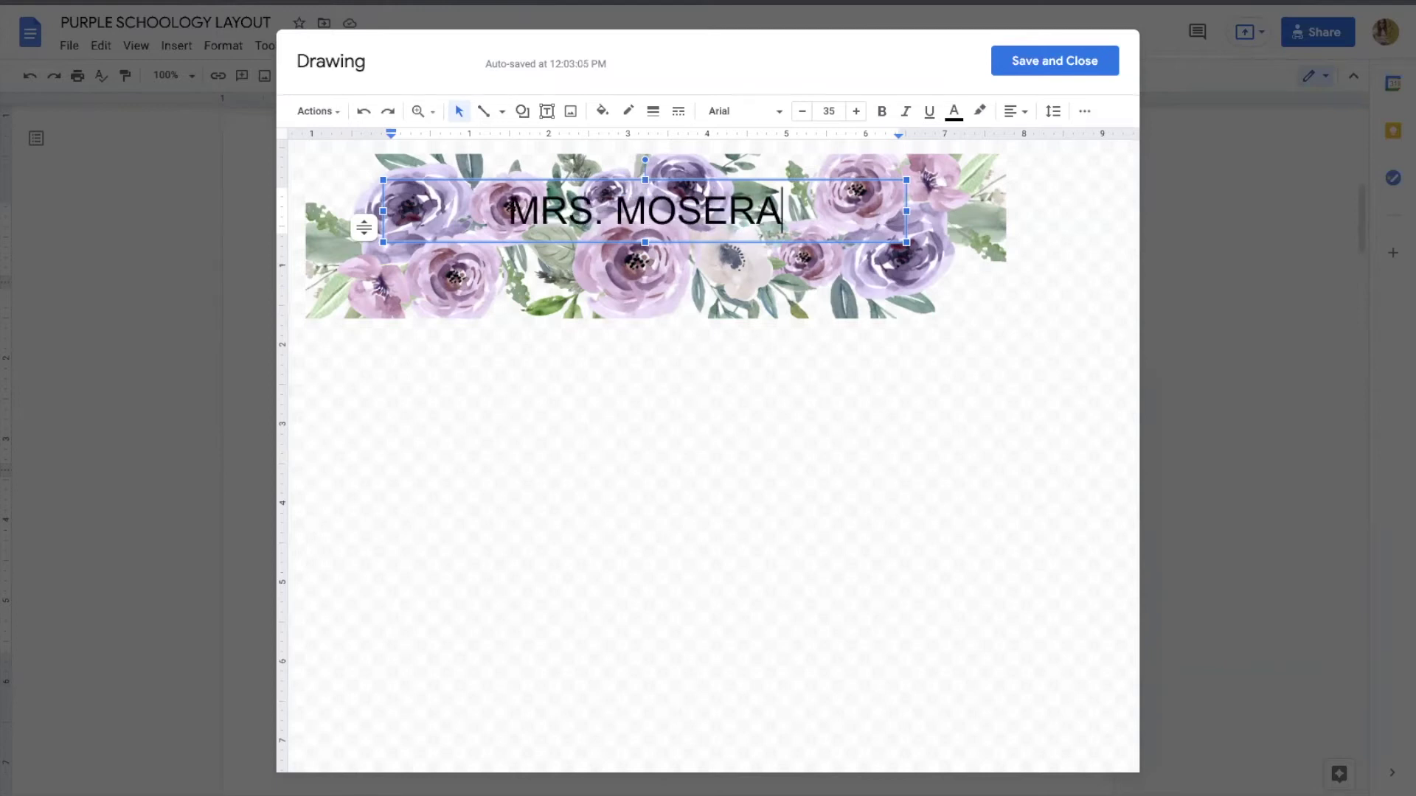
- Undo the name text box to restore the welcome lettering, then save and close the drawing
{"action": "left_click", "coordinate": [704, 214], "text": "shift"}
{"action": "key", "text": "ctrl+a"}
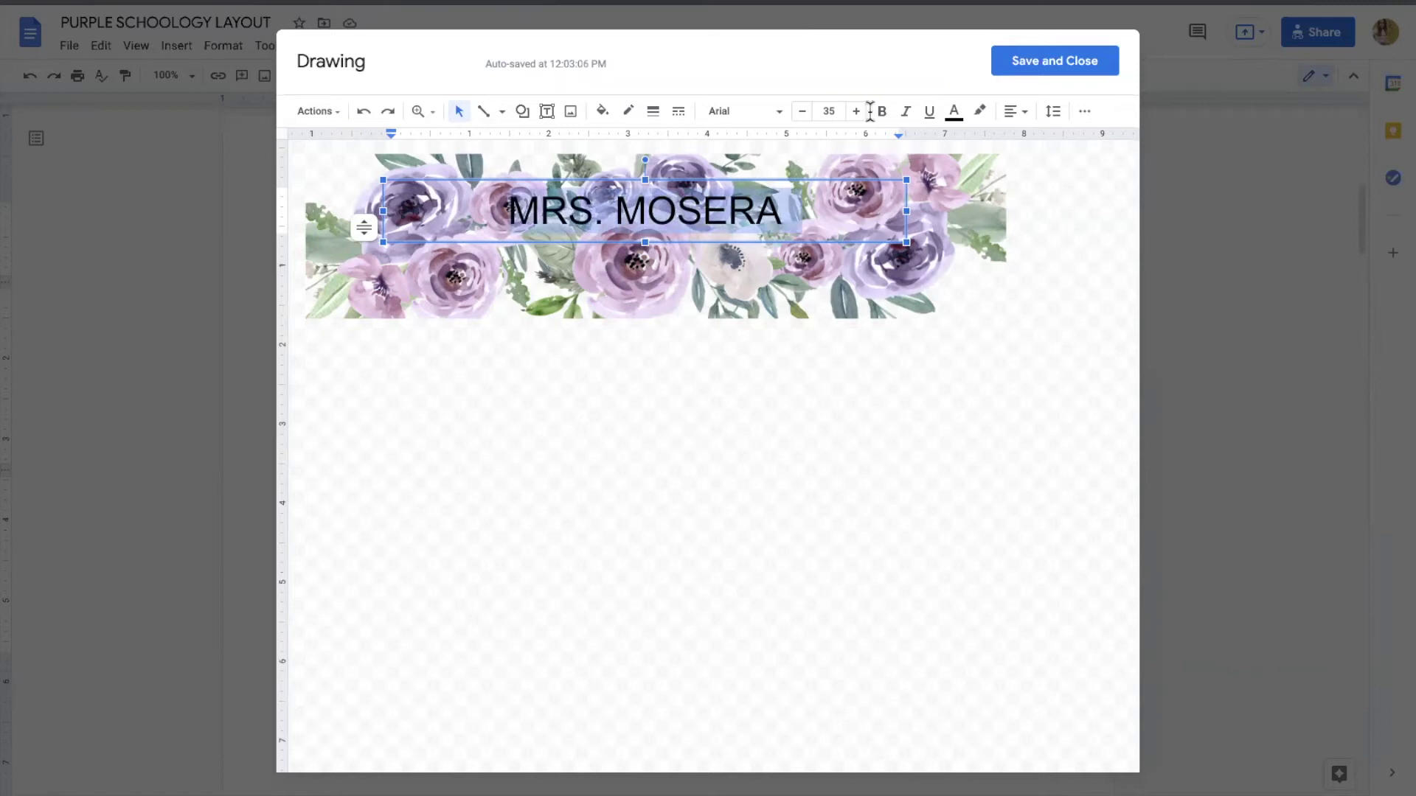
{"action": "left_click", "coordinate": [364, 111]}
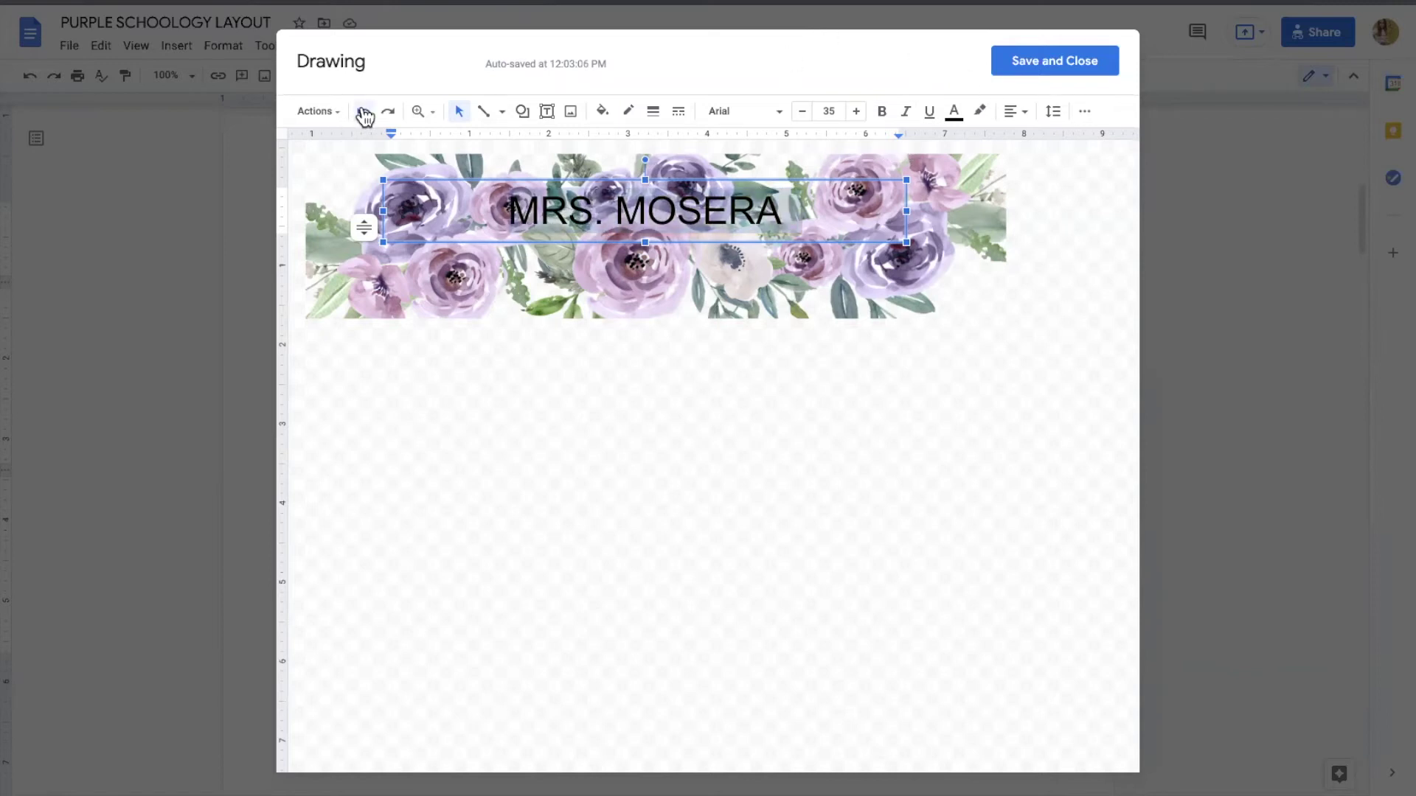
{"action": "left_click", "coordinate": [364, 110]}
{"action": "left_click", "coordinate": [363, 111]}
{"action": "left_click", "coordinate": [363, 110]}
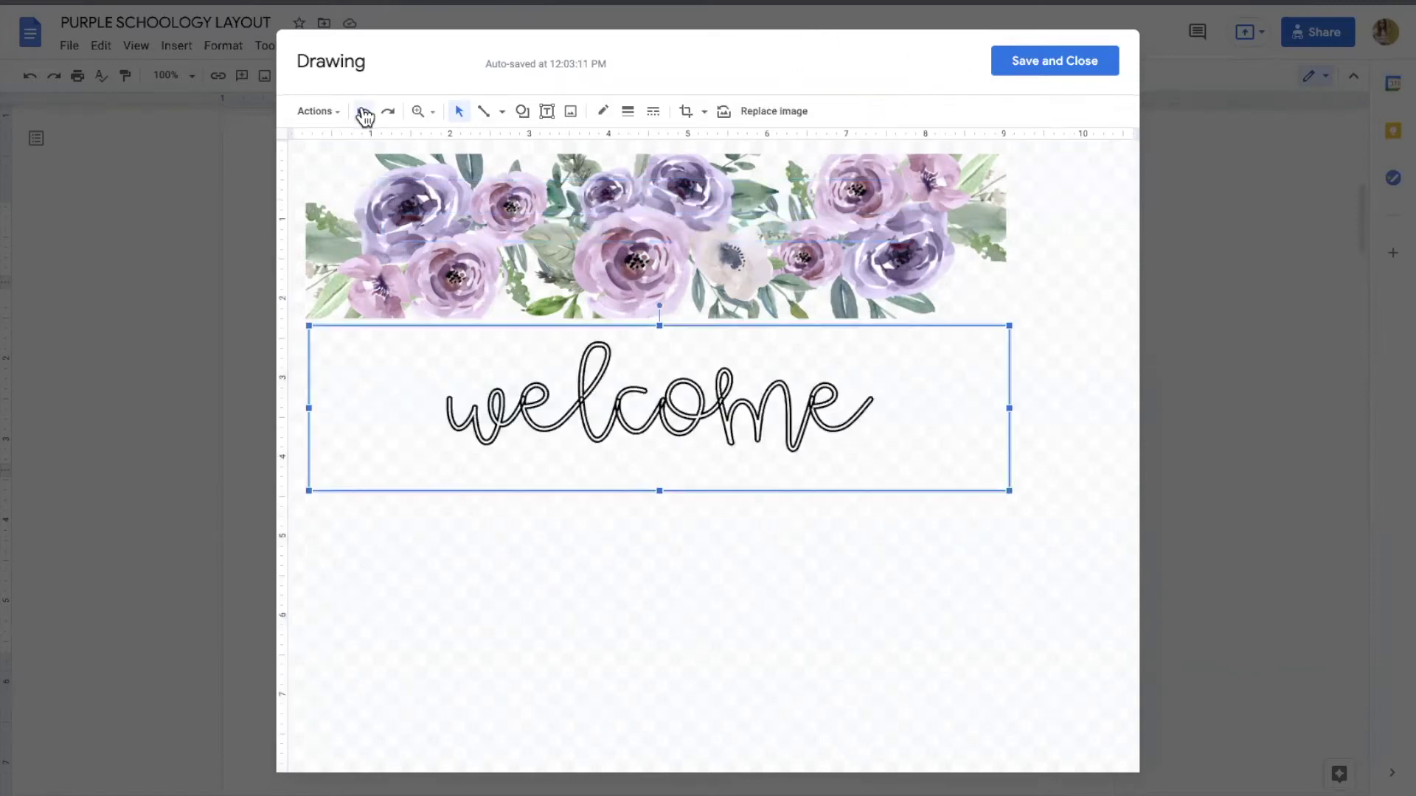
{"action": "left_click", "coordinate": [364, 113]}
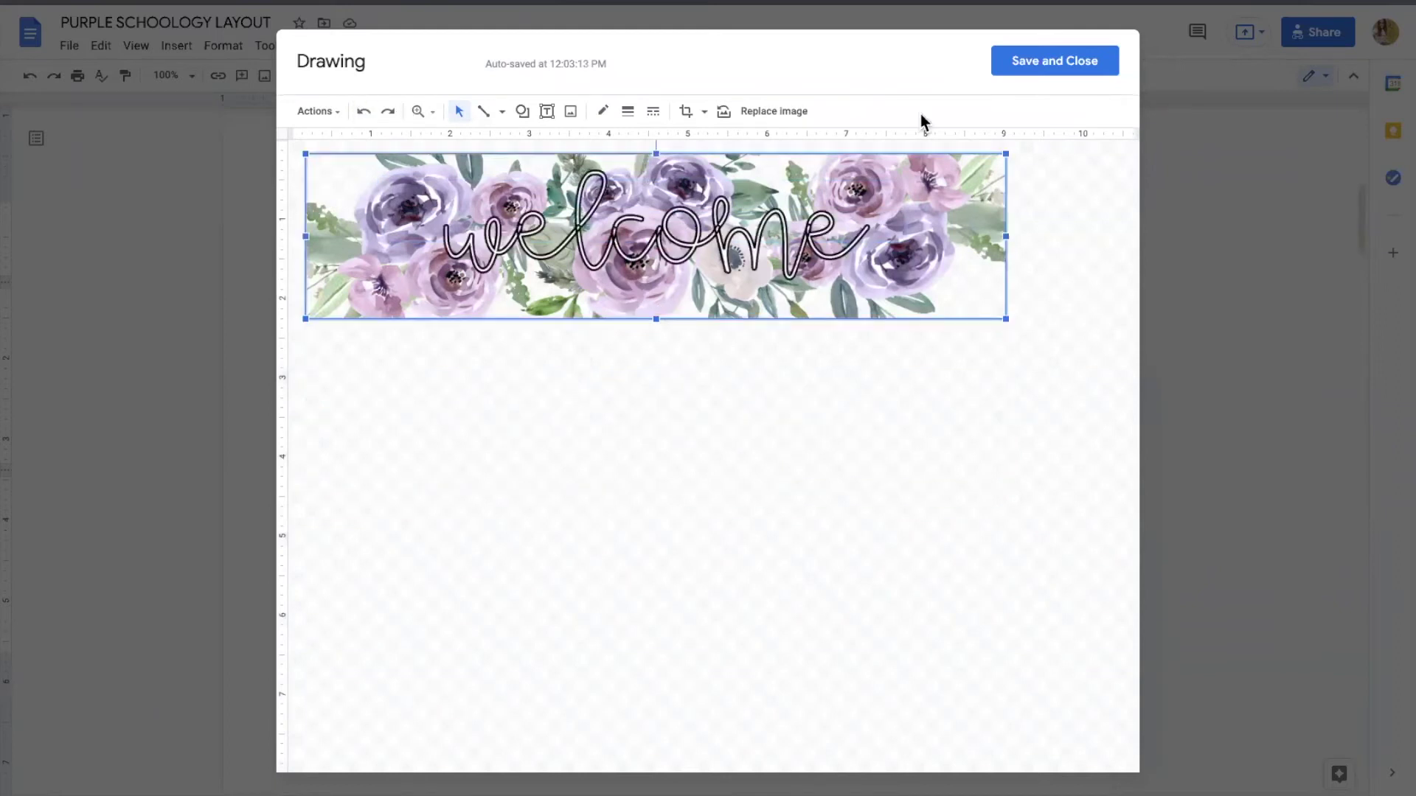
{"action": "left_click", "coordinate": [1059, 64]}
{"action": "scroll", "coordinate": [378, 408], "scroll_direction": "down", "scroll_amount": 2}
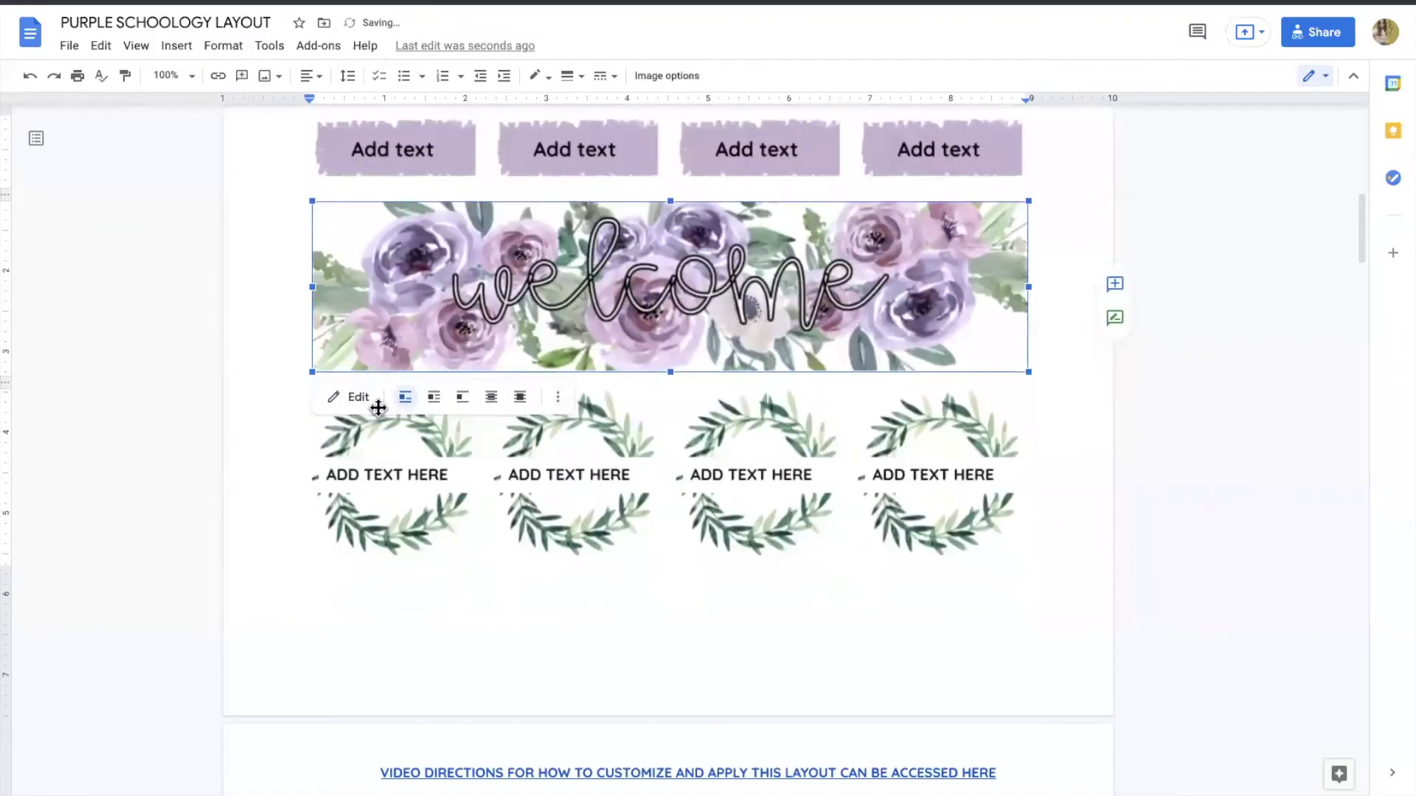
{"action": "left_click", "coordinate": [382, 169]}
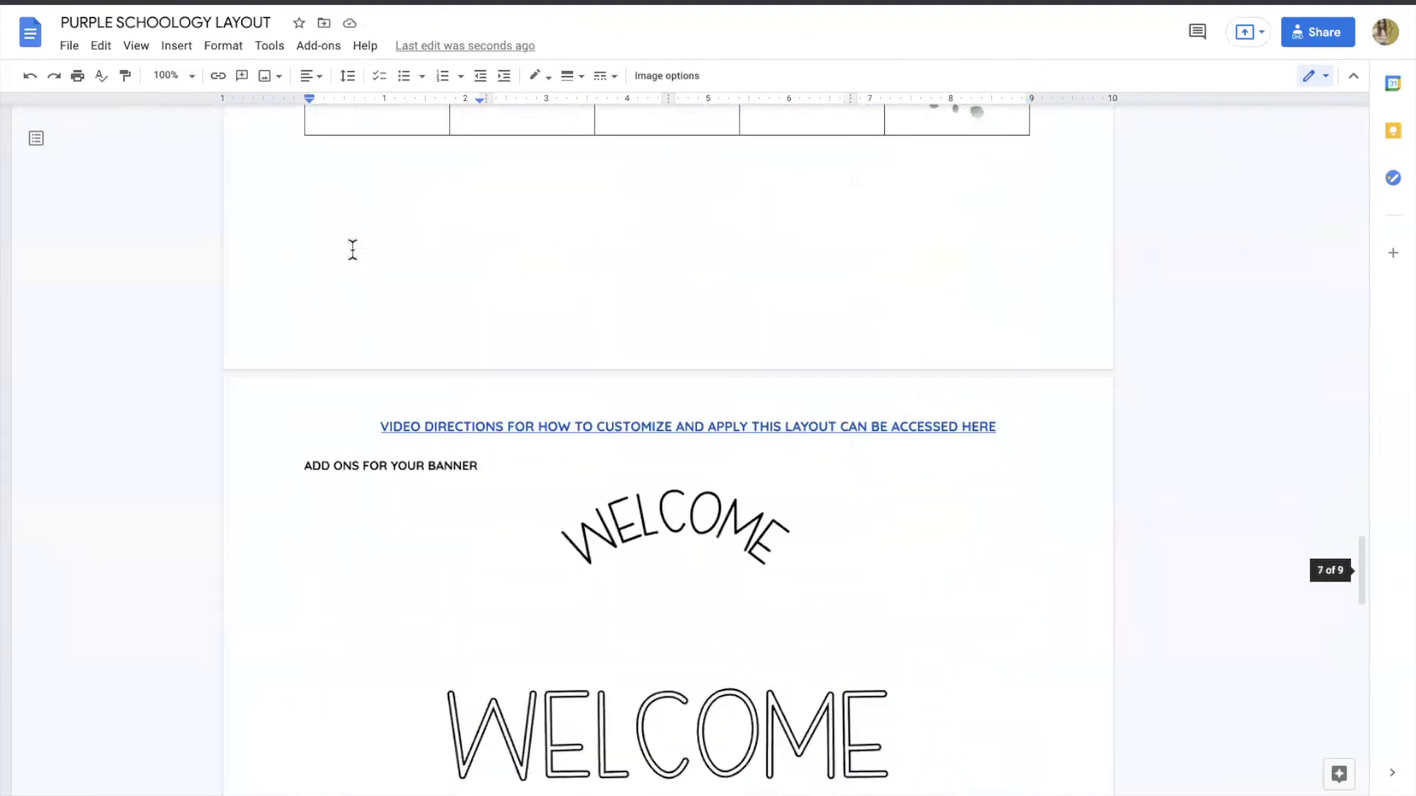
{"action": "scroll", "coordinate": [351, 247], "scroll_direction": "up", "scroll_amount": 3}
{"action": "left_click", "coordinate": [364, 237]}
{"action": "scroll", "coordinate": [364, 236], "scroll_direction": "up", "scroll_amount": 20}
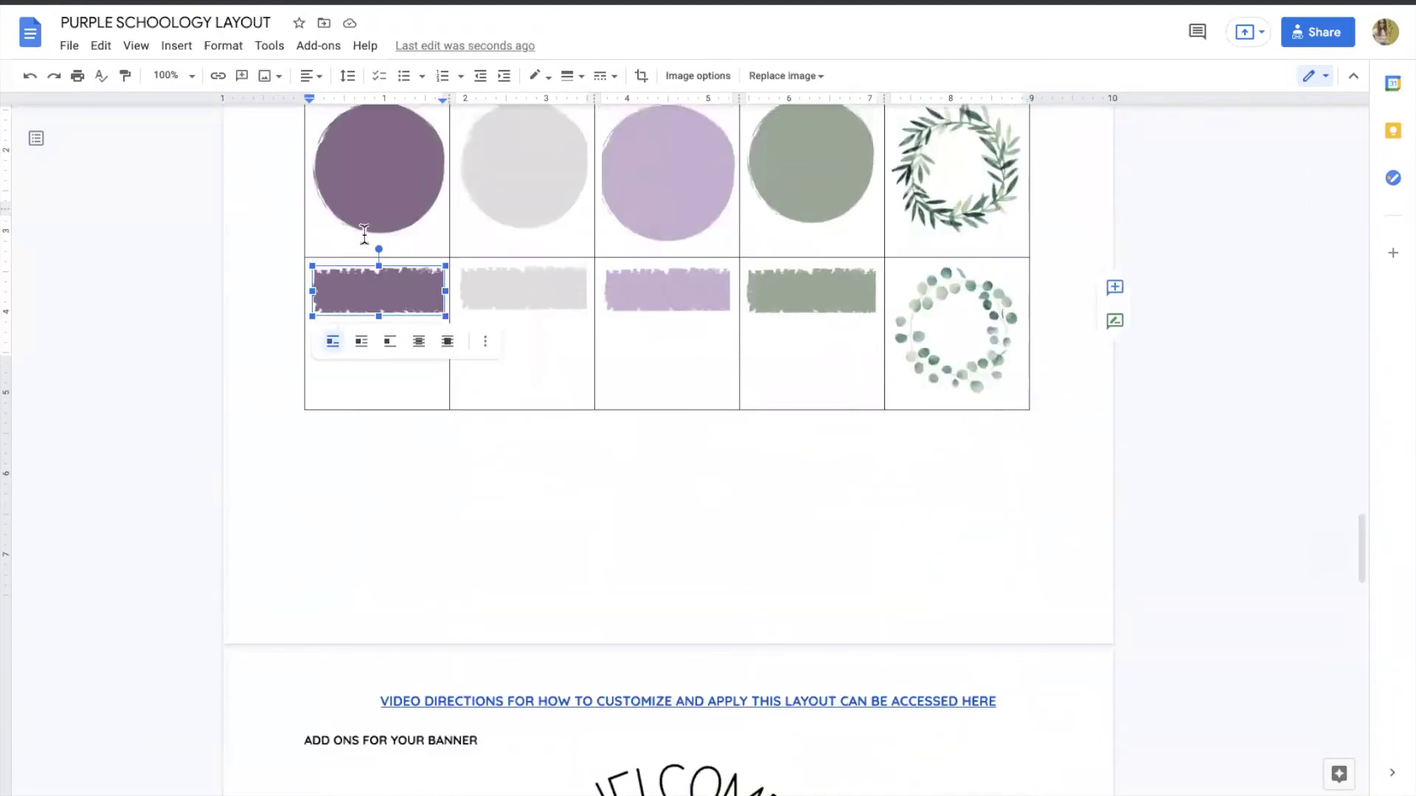
{"action": "scroll", "coordinate": [376, 243], "scroll_direction": "up", "scroll_amount": 1}
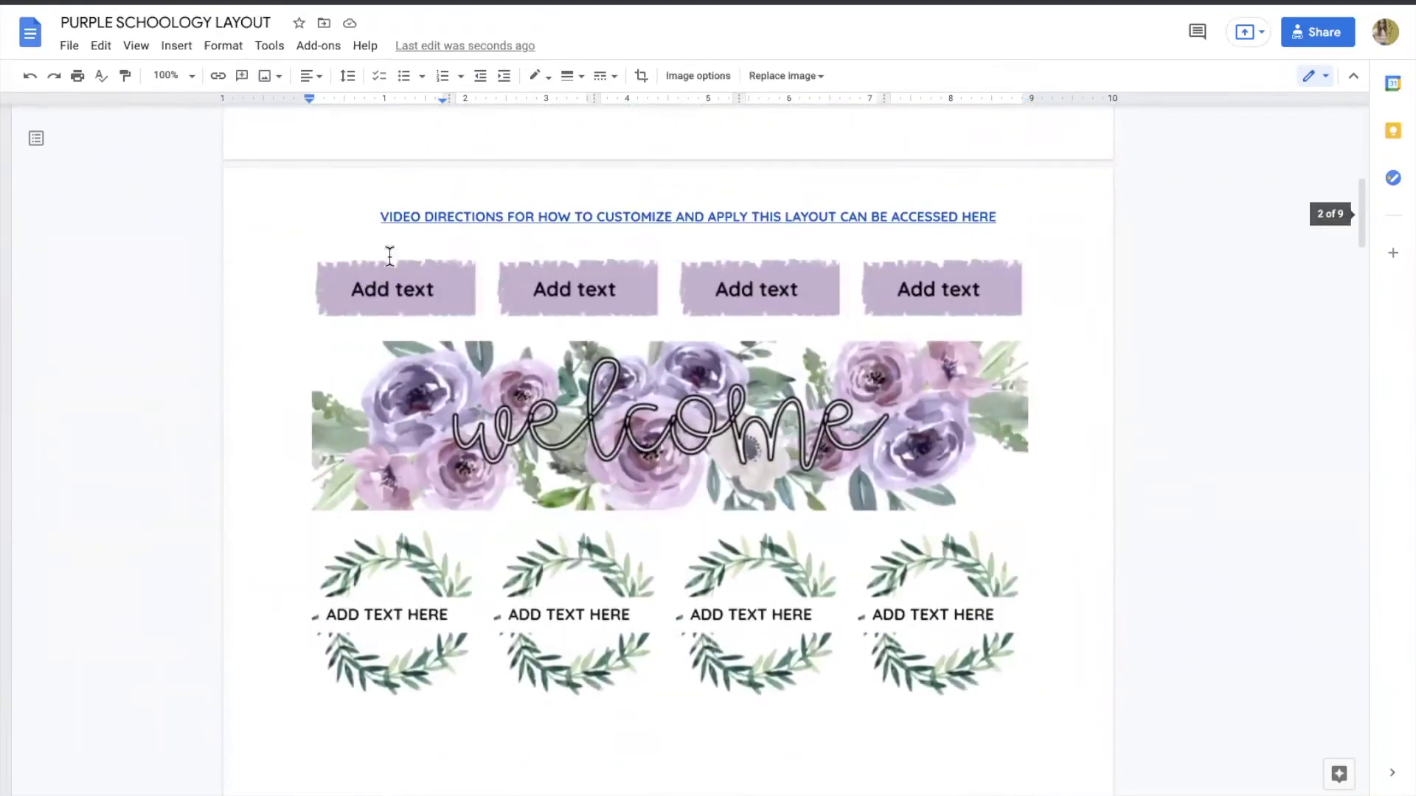
{"action": "double_click", "coordinate": [401, 284]}
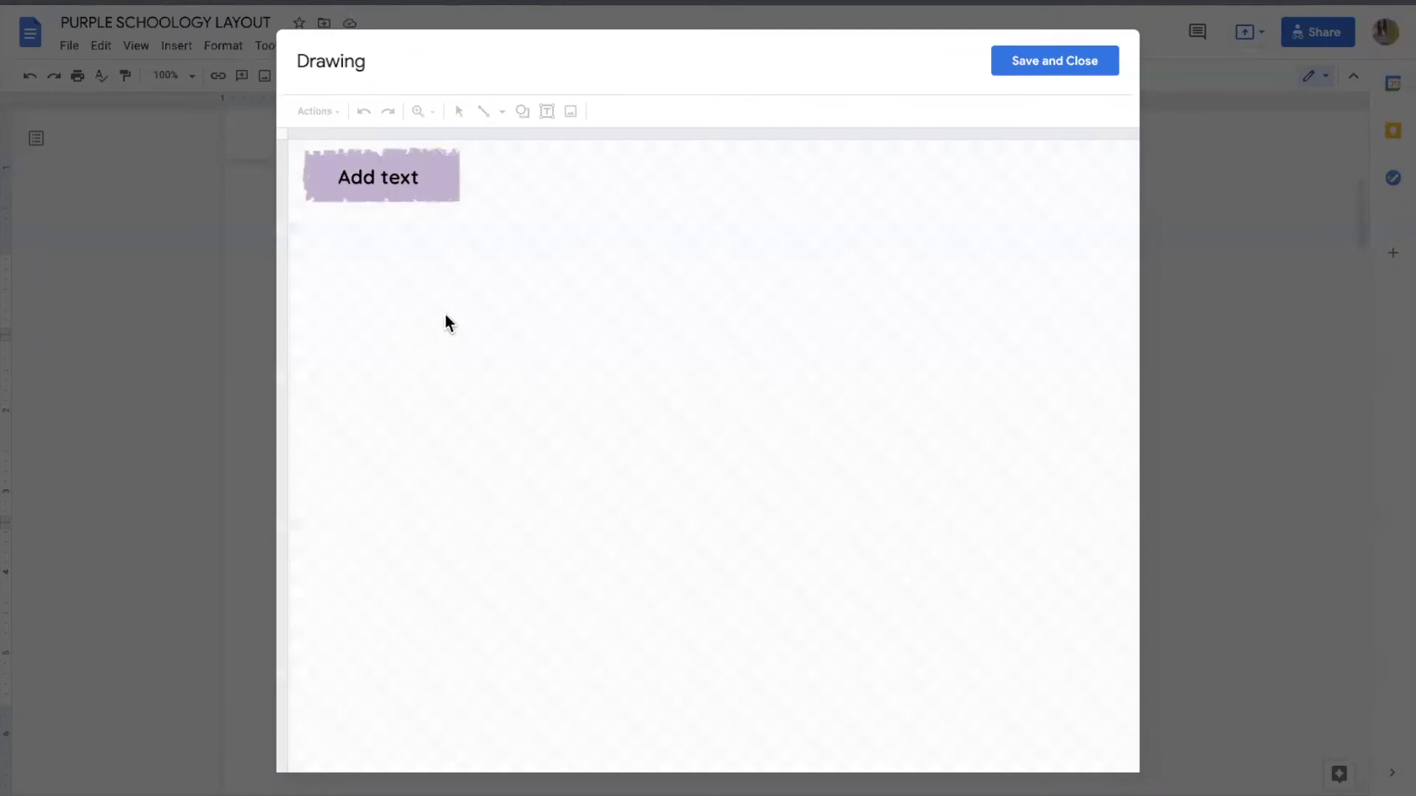
{"action": "key", "text": "ctrl+v"}
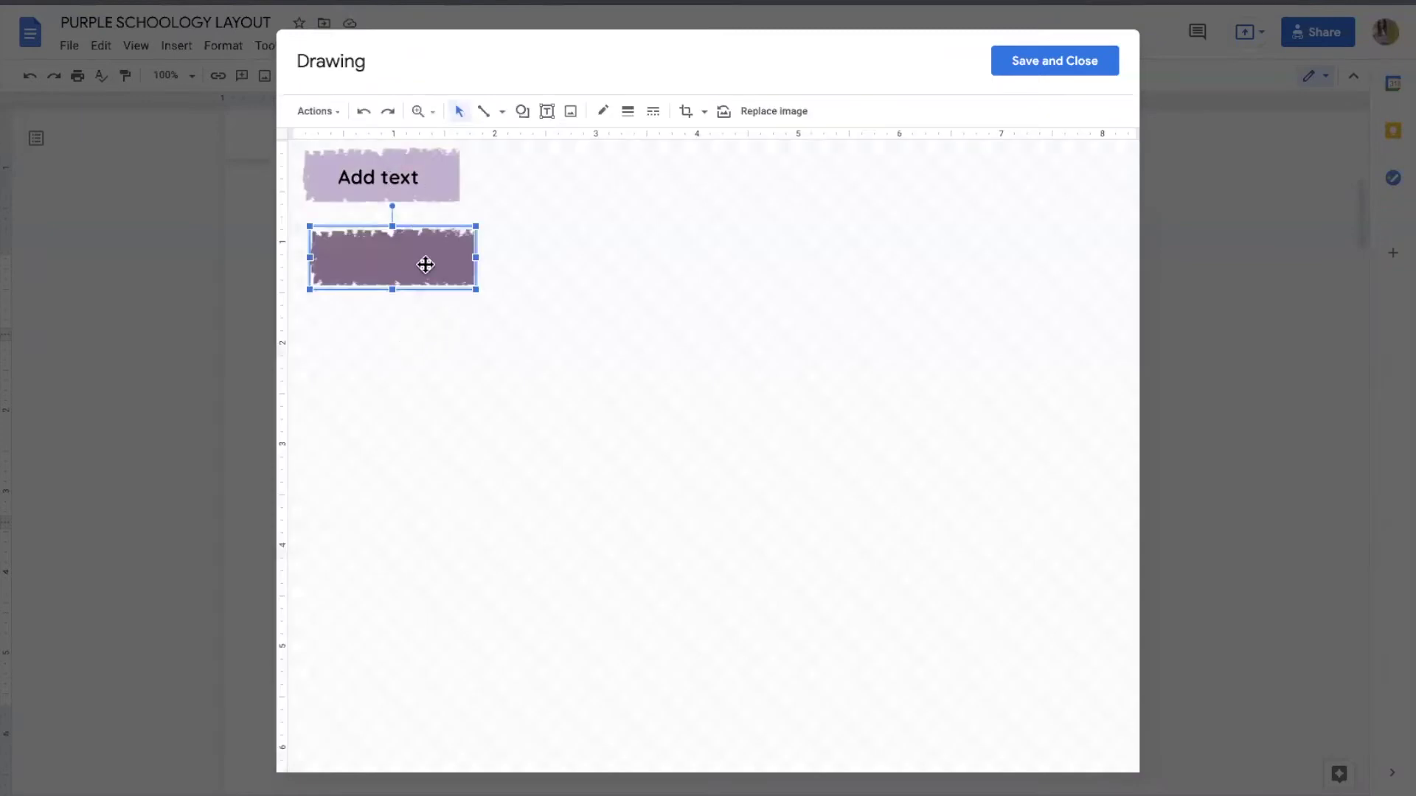
{"action": "key", "text": "Delete"}
{"action": "left_click", "coordinate": [1076, 64]}
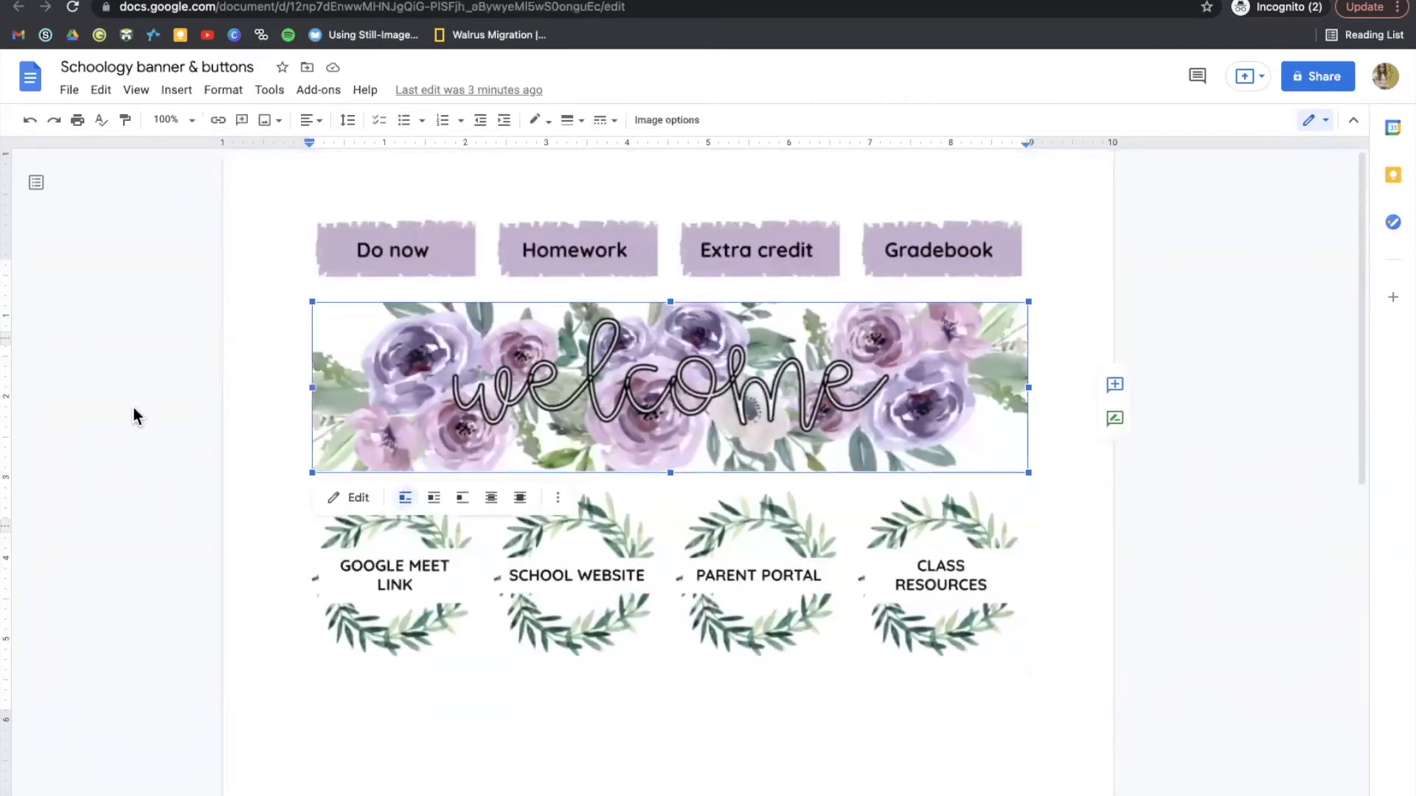
- Check the links on the Google Meet Link, School Website, Parent Portal and Class Resources wreaths
{"action": "scroll", "coordinate": [134, 416], "scroll_direction": "down", "scroll_amount": 1}
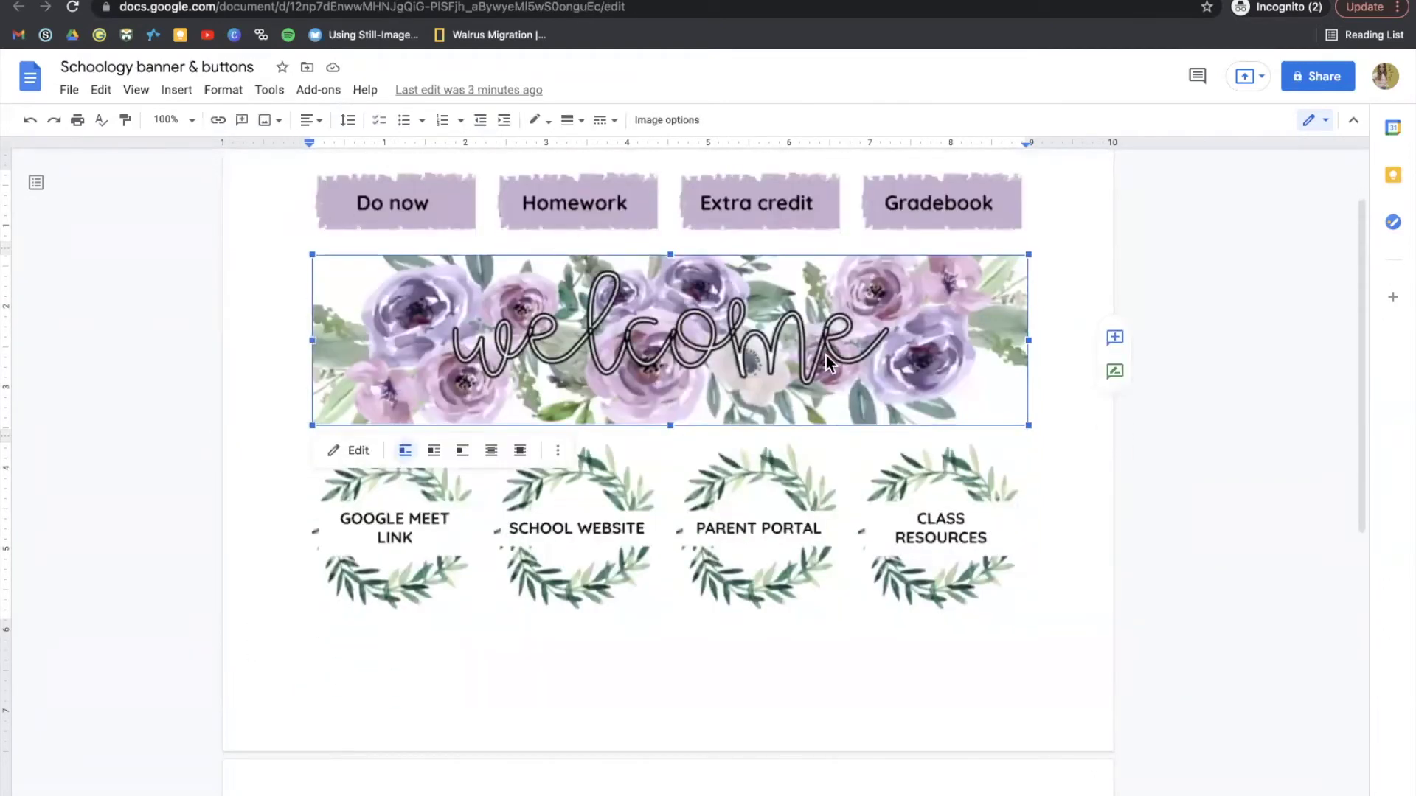
{"action": "scroll", "coordinate": [695, 674], "scroll_direction": "down", "scroll_amount": 1}
{"action": "left_click", "coordinate": [696, 673]}
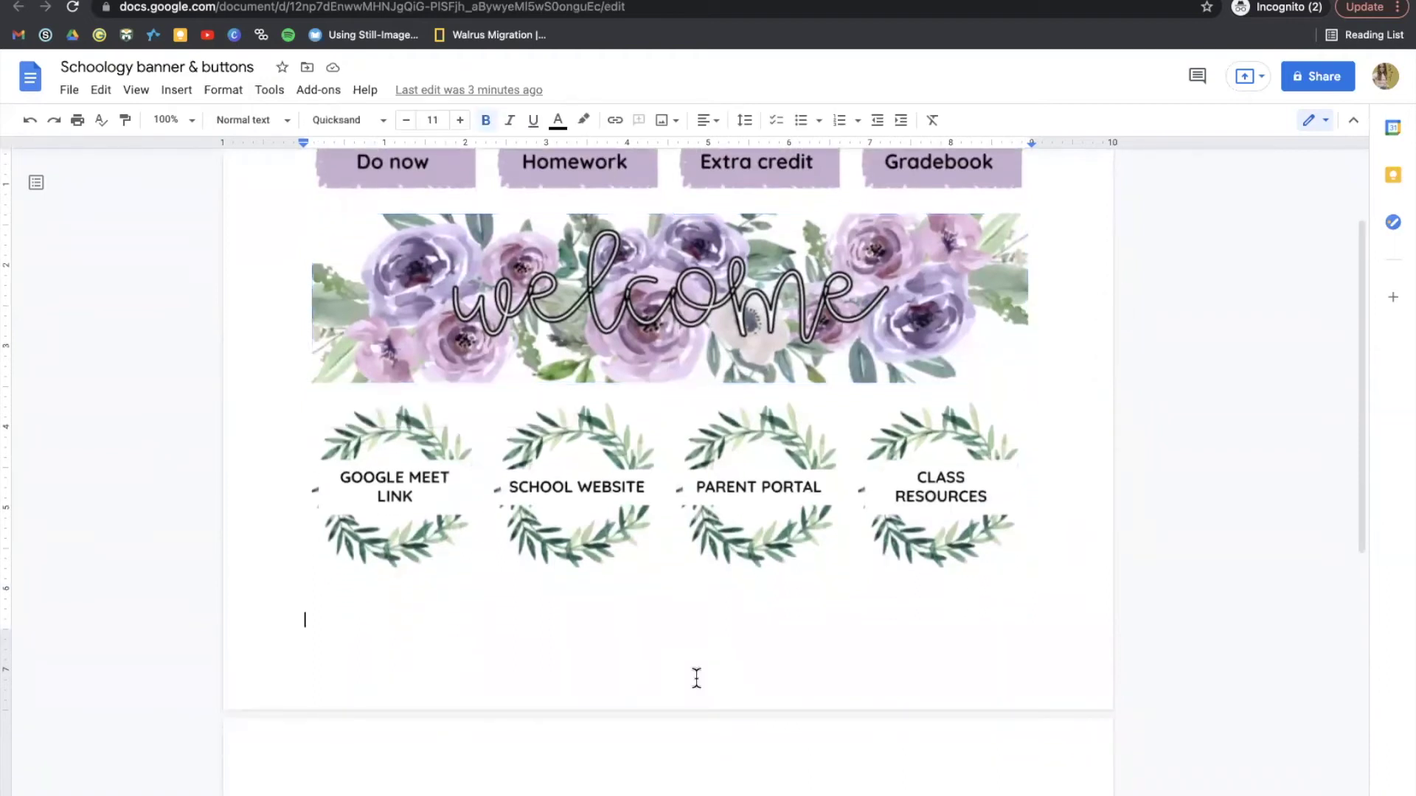
{"action": "scroll", "coordinate": [521, 627], "scroll_direction": "up", "scroll_amount": 1}
{"action": "left_click", "coordinate": [428, 625]}
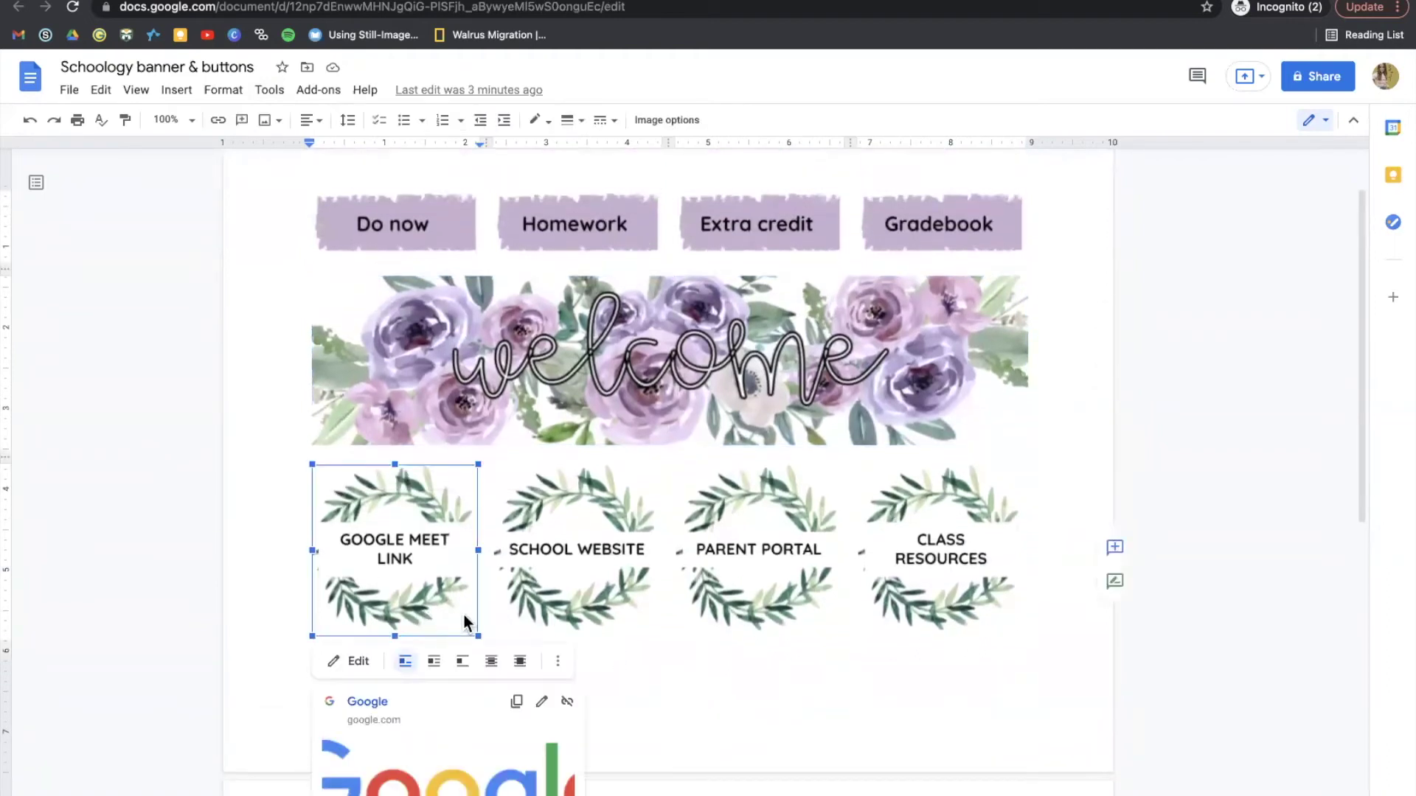
{"action": "left_click", "coordinate": [621, 575]}
{"action": "left_click", "coordinate": [767, 552]}
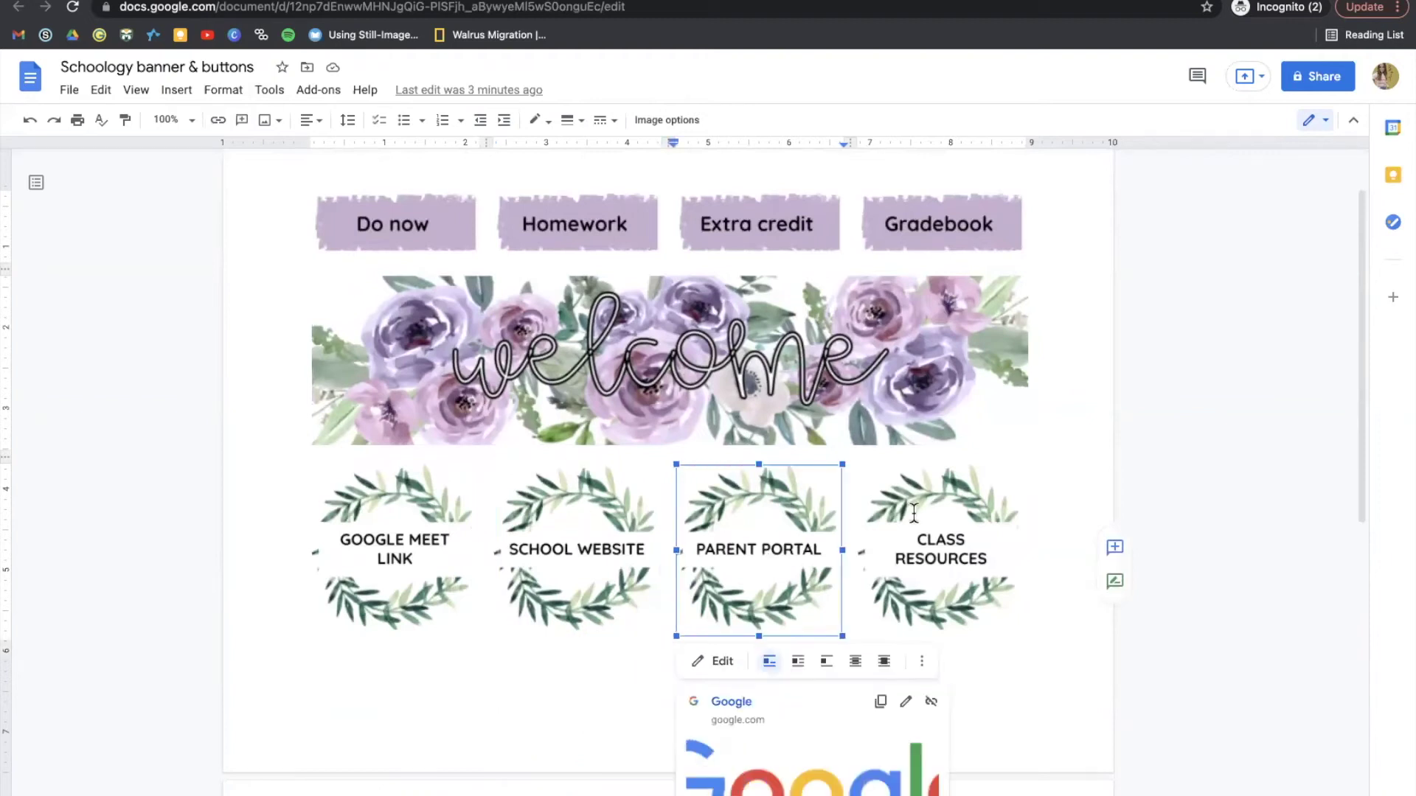
{"action": "left_click", "coordinate": [990, 530]}
{"action": "scroll", "coordinate": [616, 496], "scroll_direction": "down", "scroll_amount": 3}
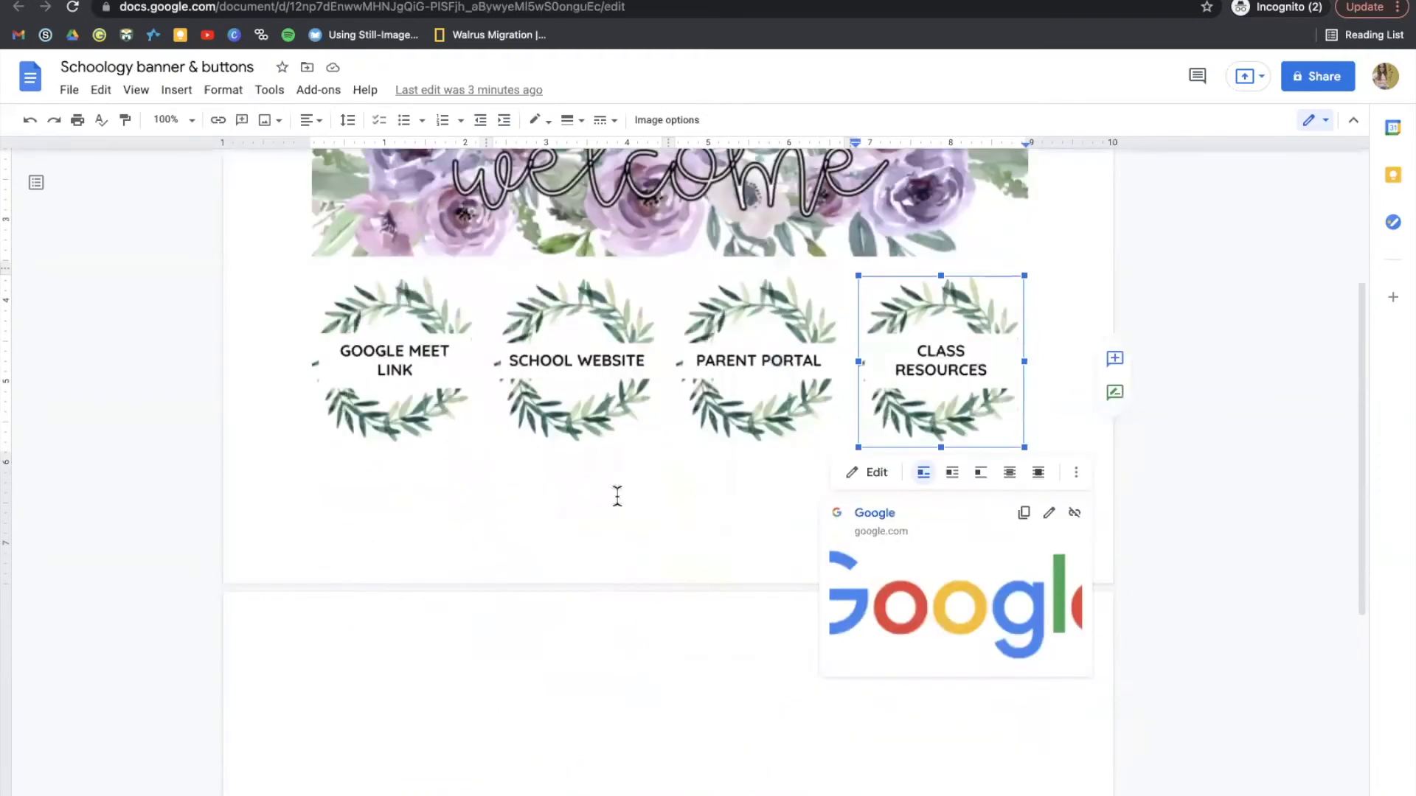
{"action": "left_click", "coordinate": [629, 486]}
{"action": "scroll", "coordinate": [629, 486], "scroll_direction": "up", "scroll_amount": 4}
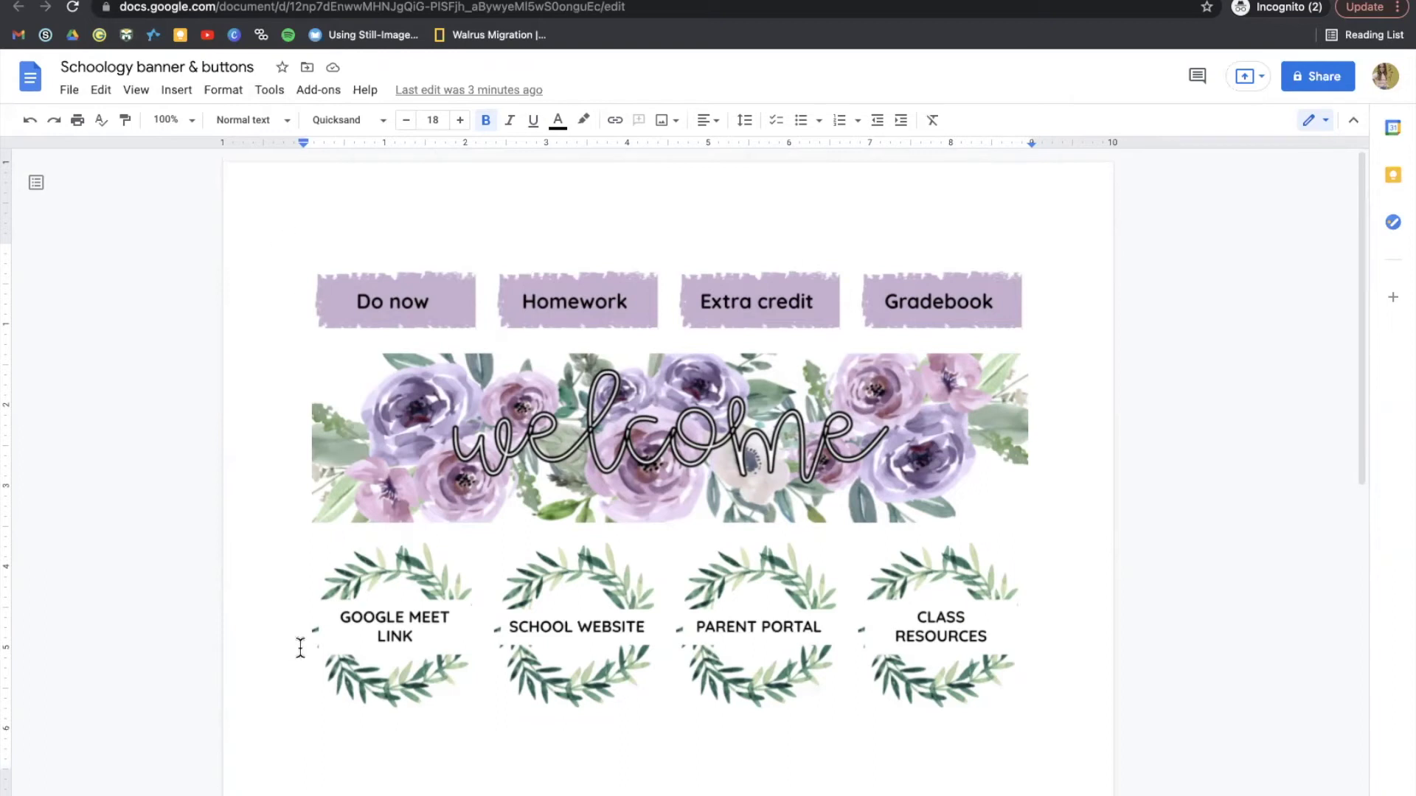
- Set general access to anyone with the link can view and confirm
{"action": "left_click", "coordinate": [69, 91]}
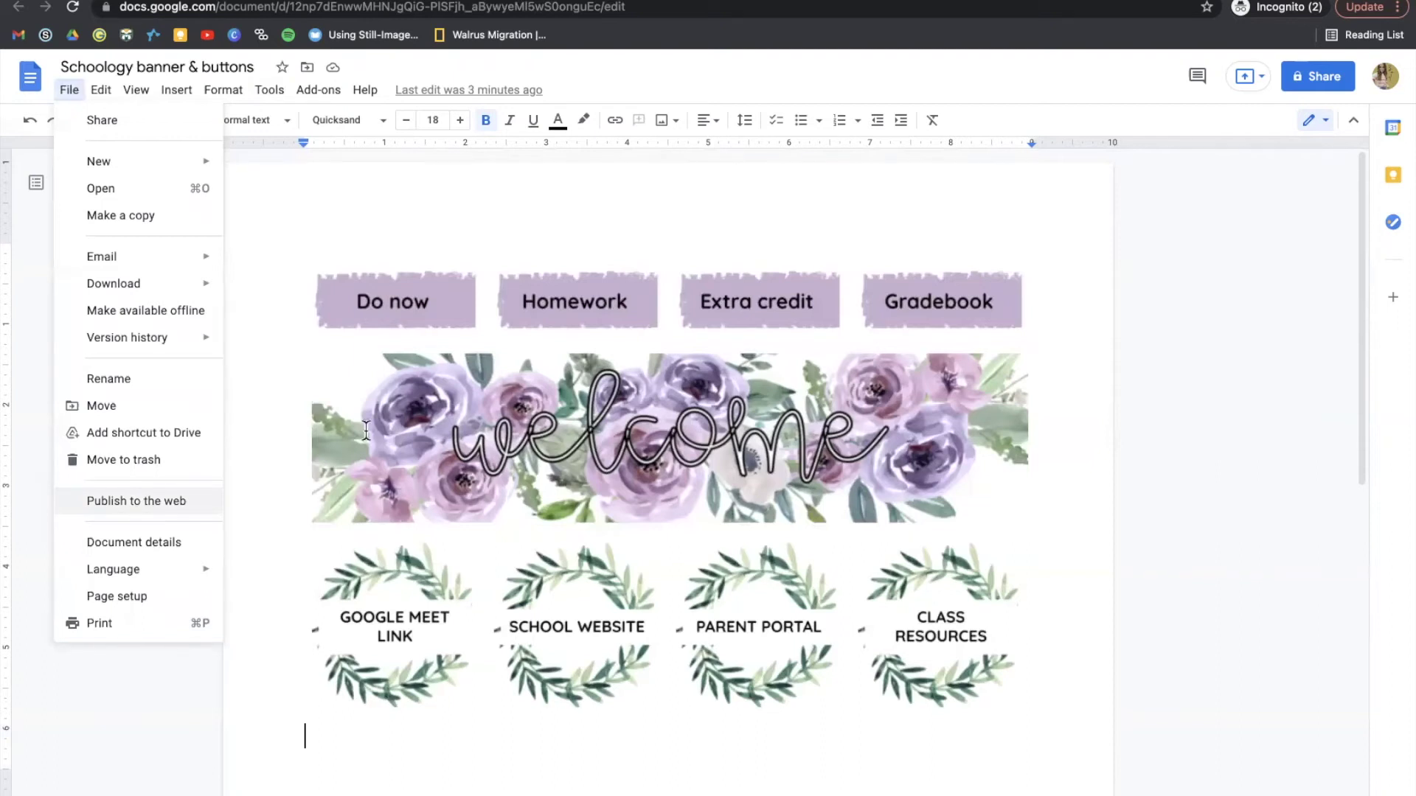
{"action": "left_click", "coordinate": [1305, 84]}
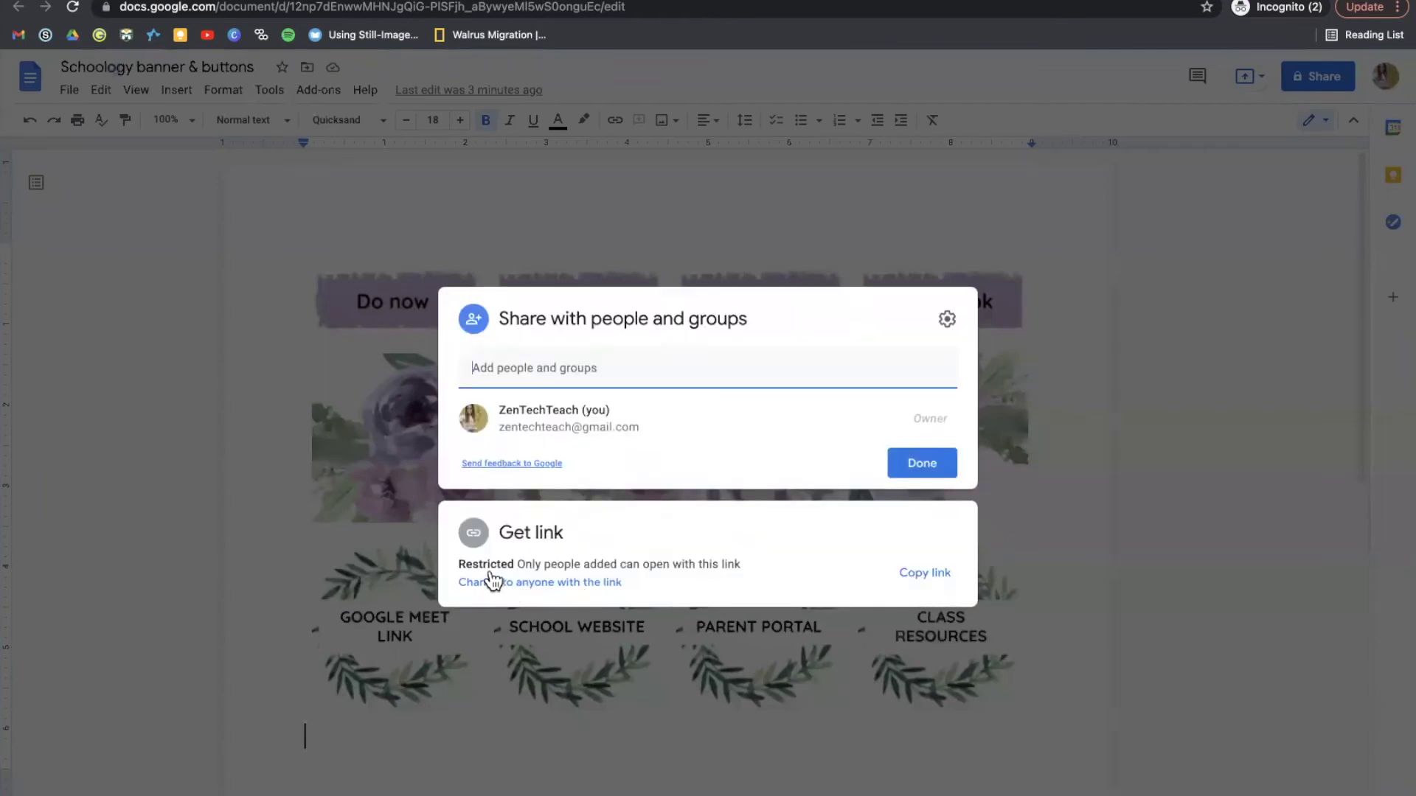
{"action": "left_click", "coordinate": [494, 583]}
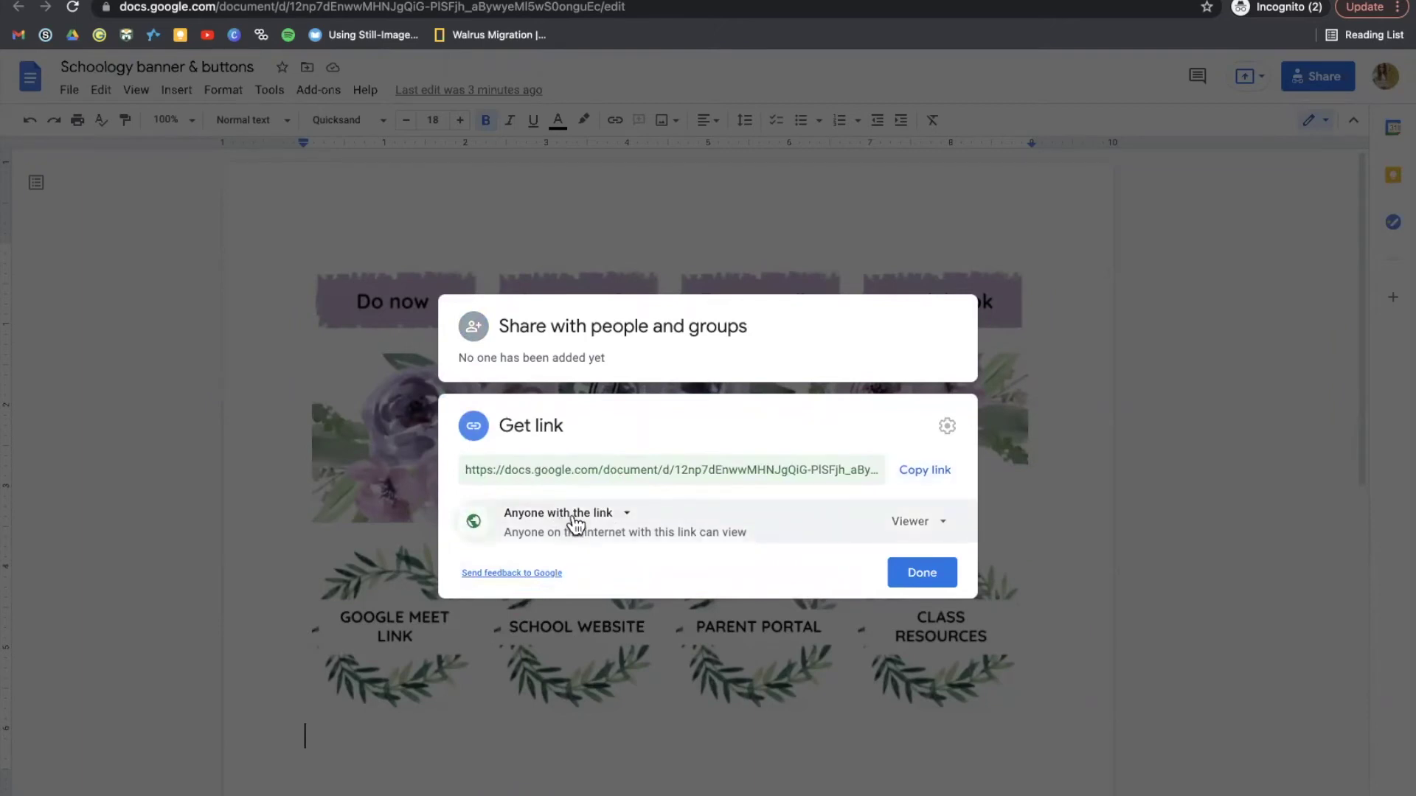
{"action": "left_click", "coordinate": [920, 579]}
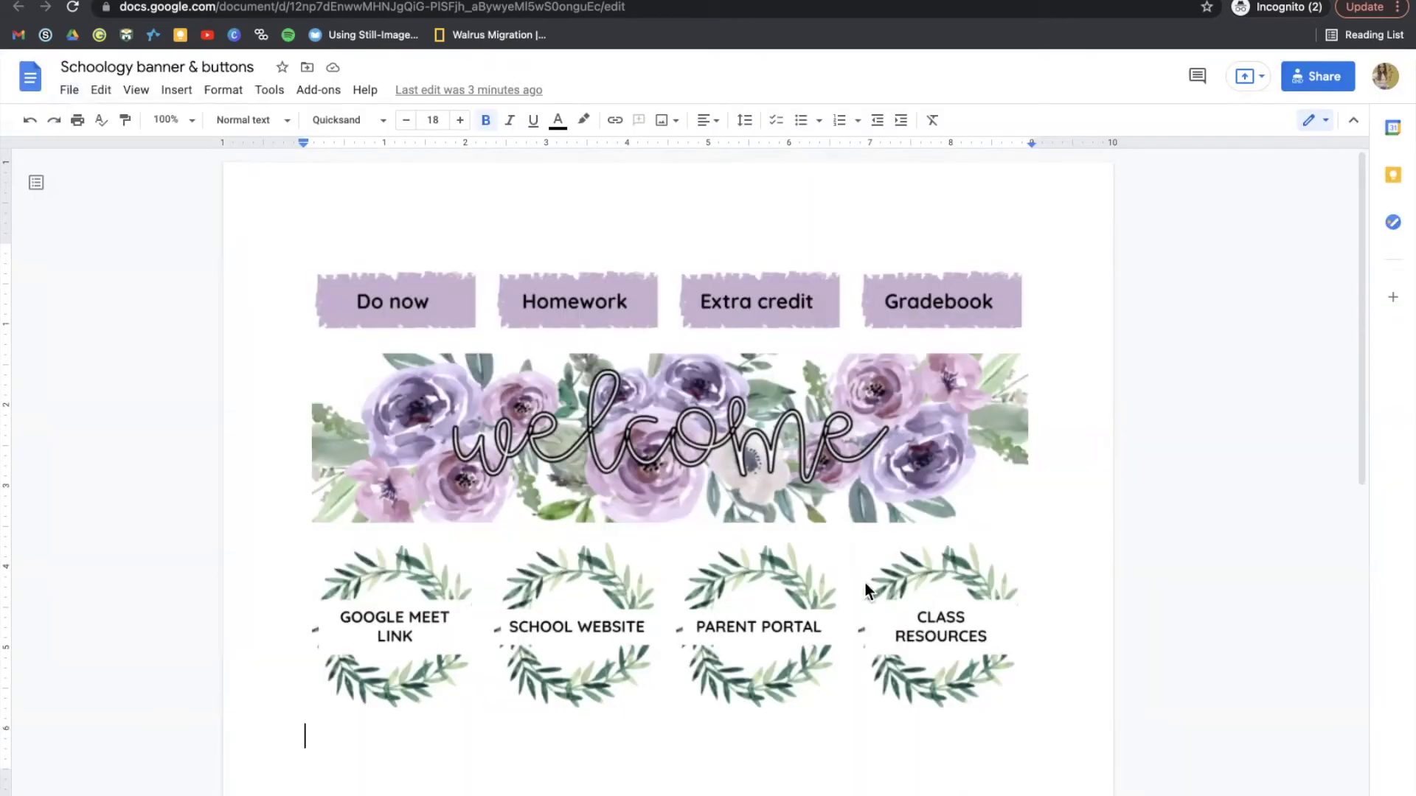
- Publish the document to the web and select the entire iframe code on the Embed tab
{"action": "left_click", "coordinate": [70, 90]}
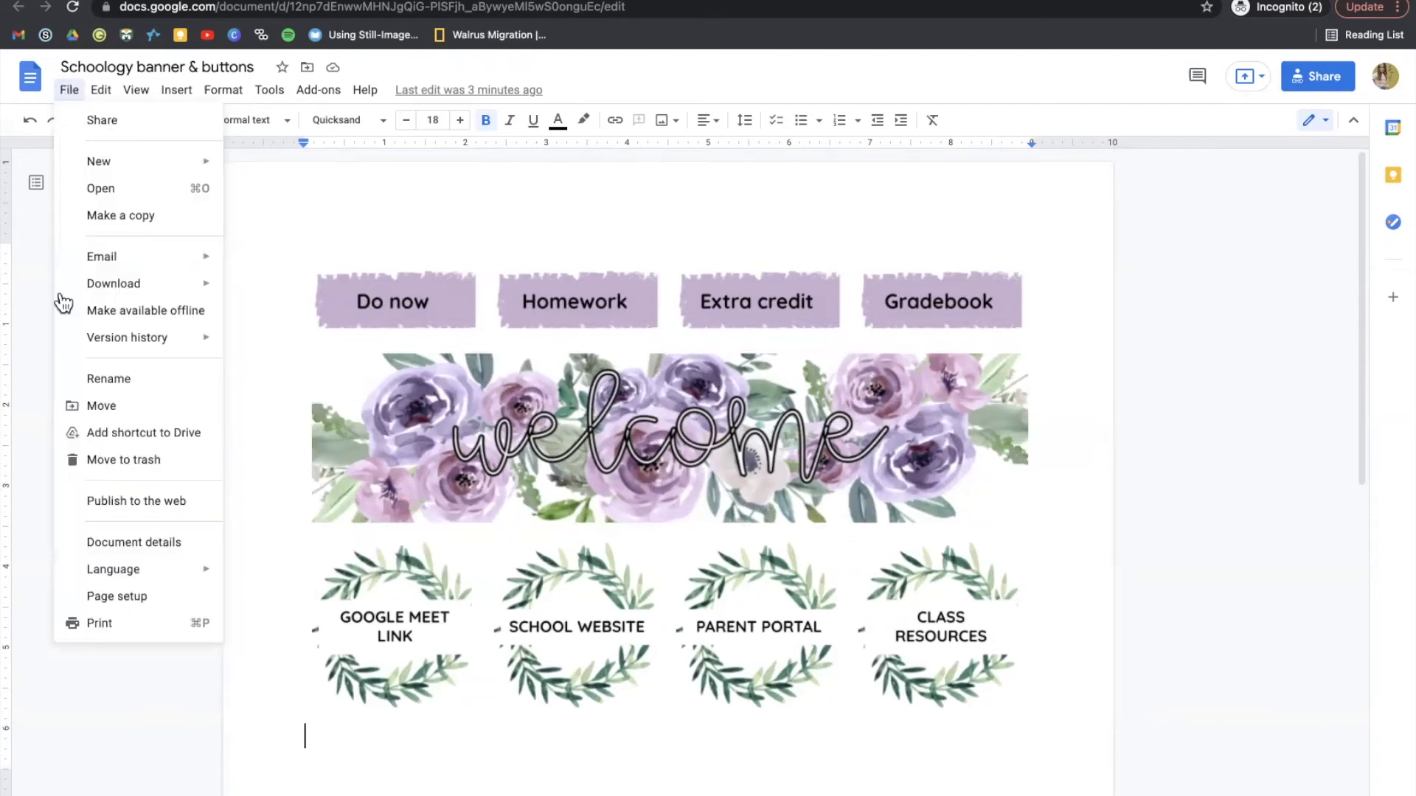
{"action": "left_click", "coordinate": [111, 503]}
{"action": "left_click", "coordinate": [677, 367]}
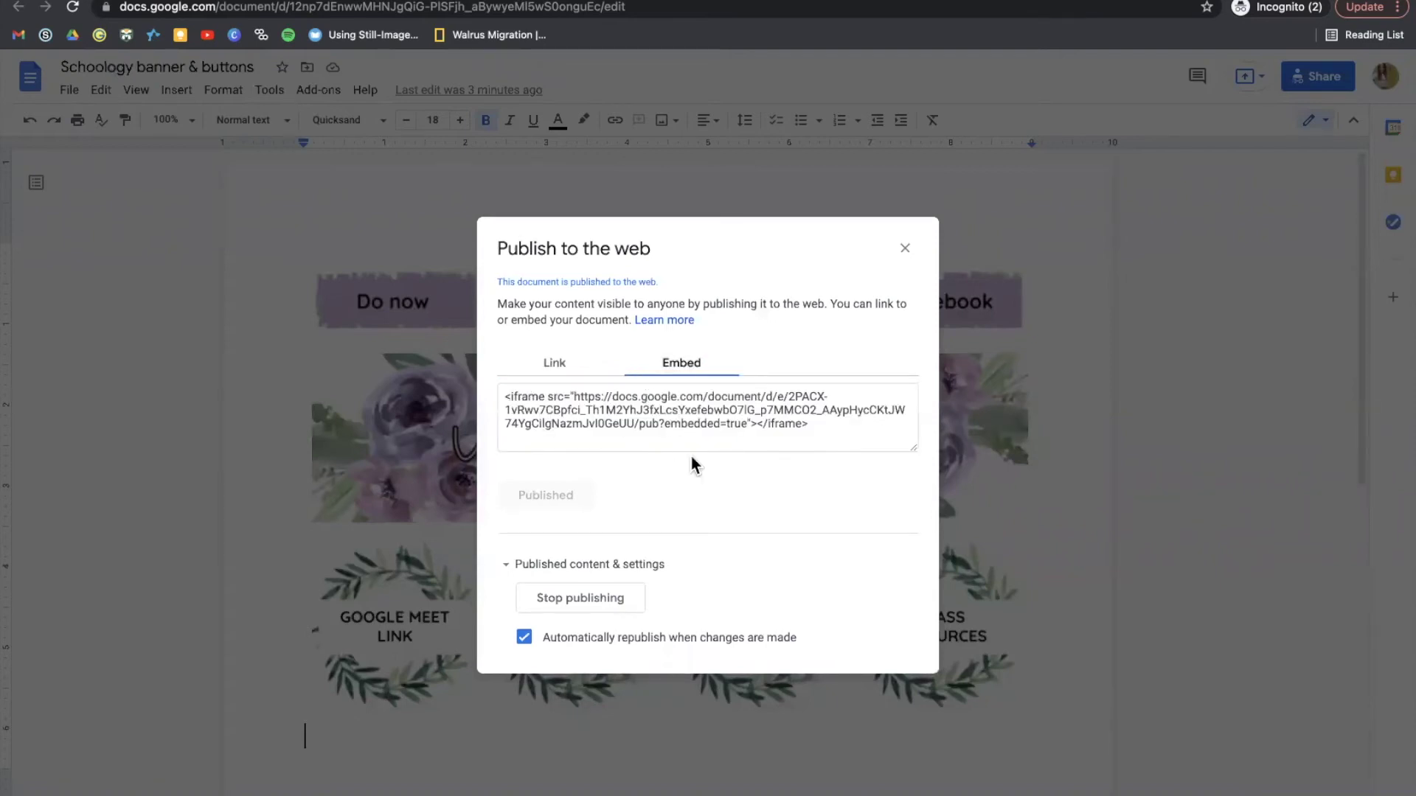
{"action": "left_click", "coordinate": [716, 417]}
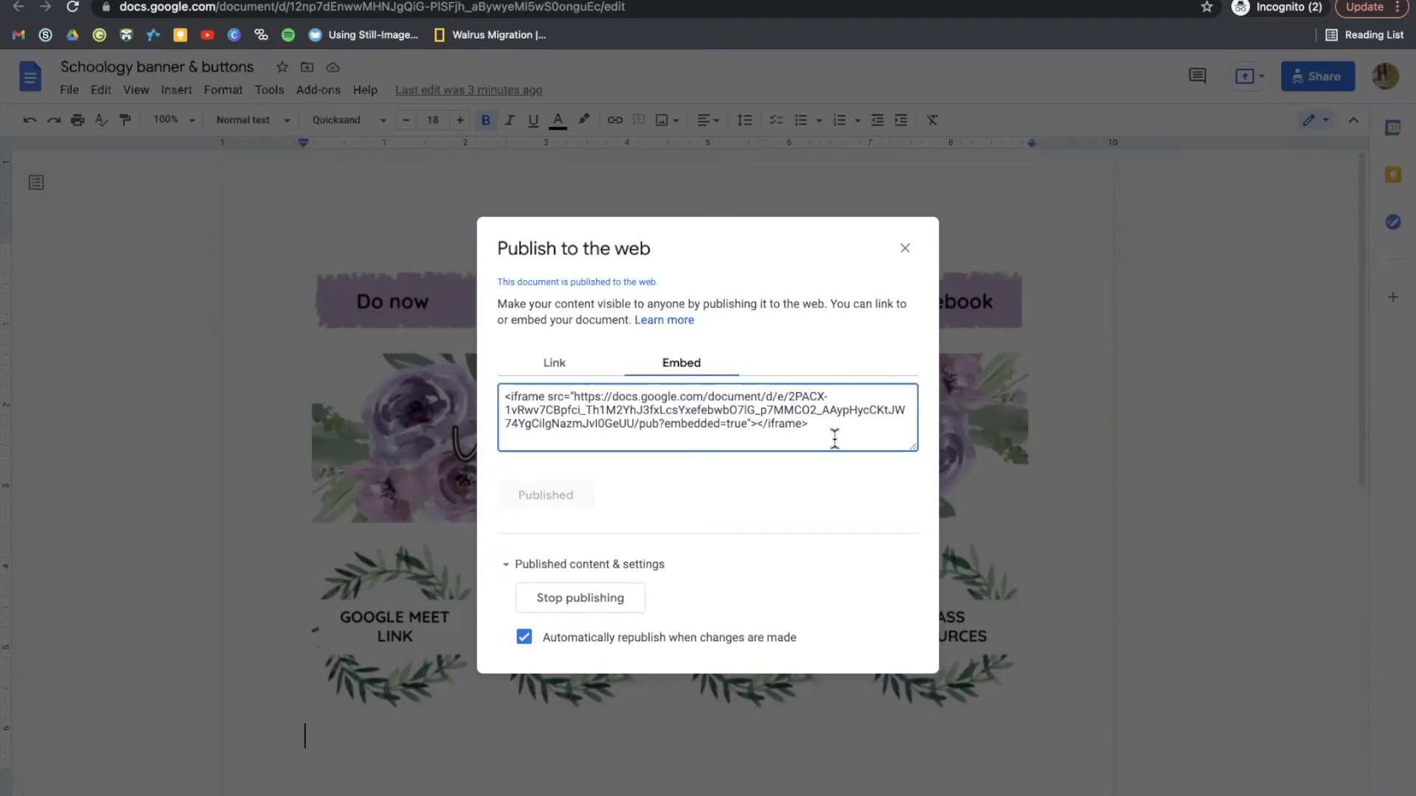
{"action": "left_click_drag", "start_coordinate": [819, 428], "coordinate": [445, 368]}
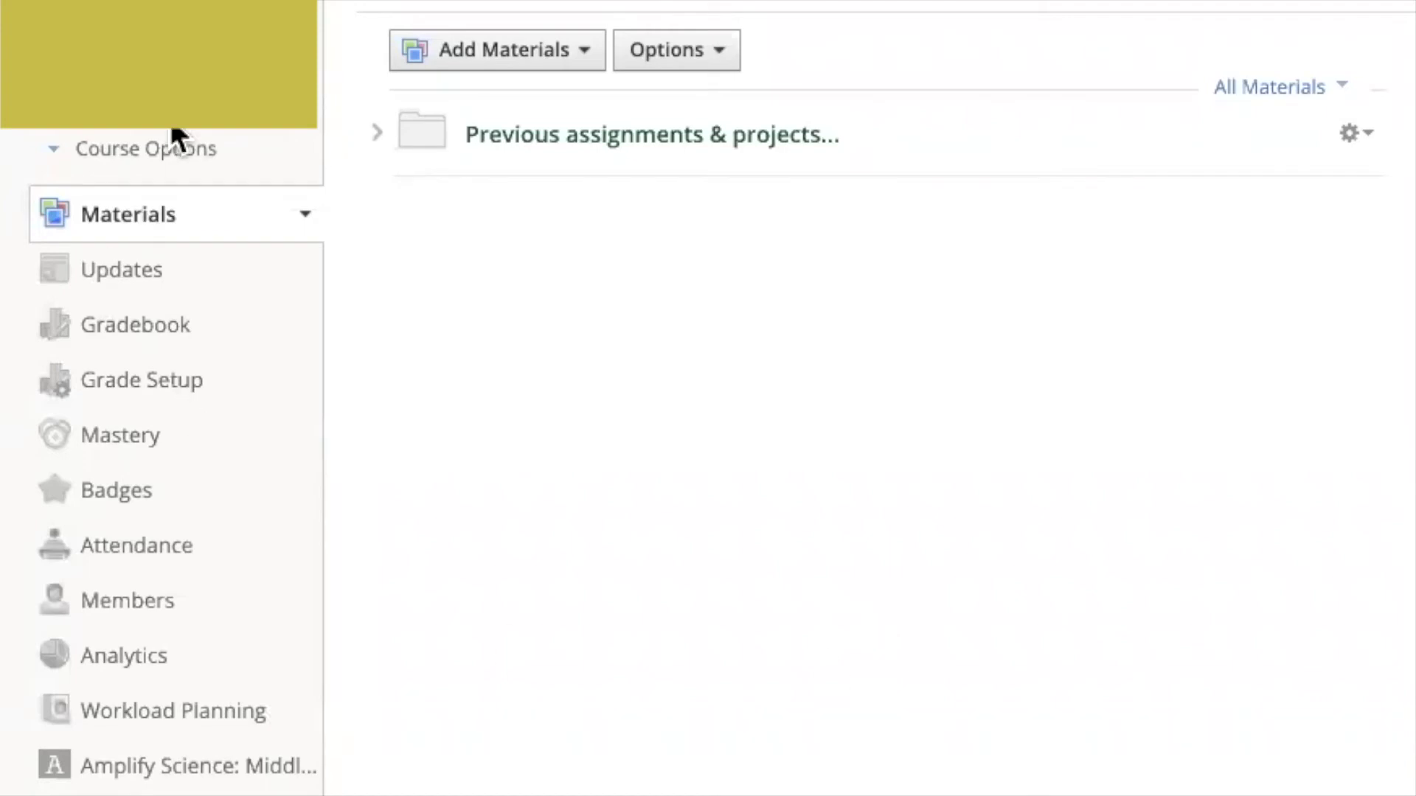
- Return from course Updates to Materials and open the Add Materials dropdown
{"action": "left_click", "coordinate": [121, 274]}
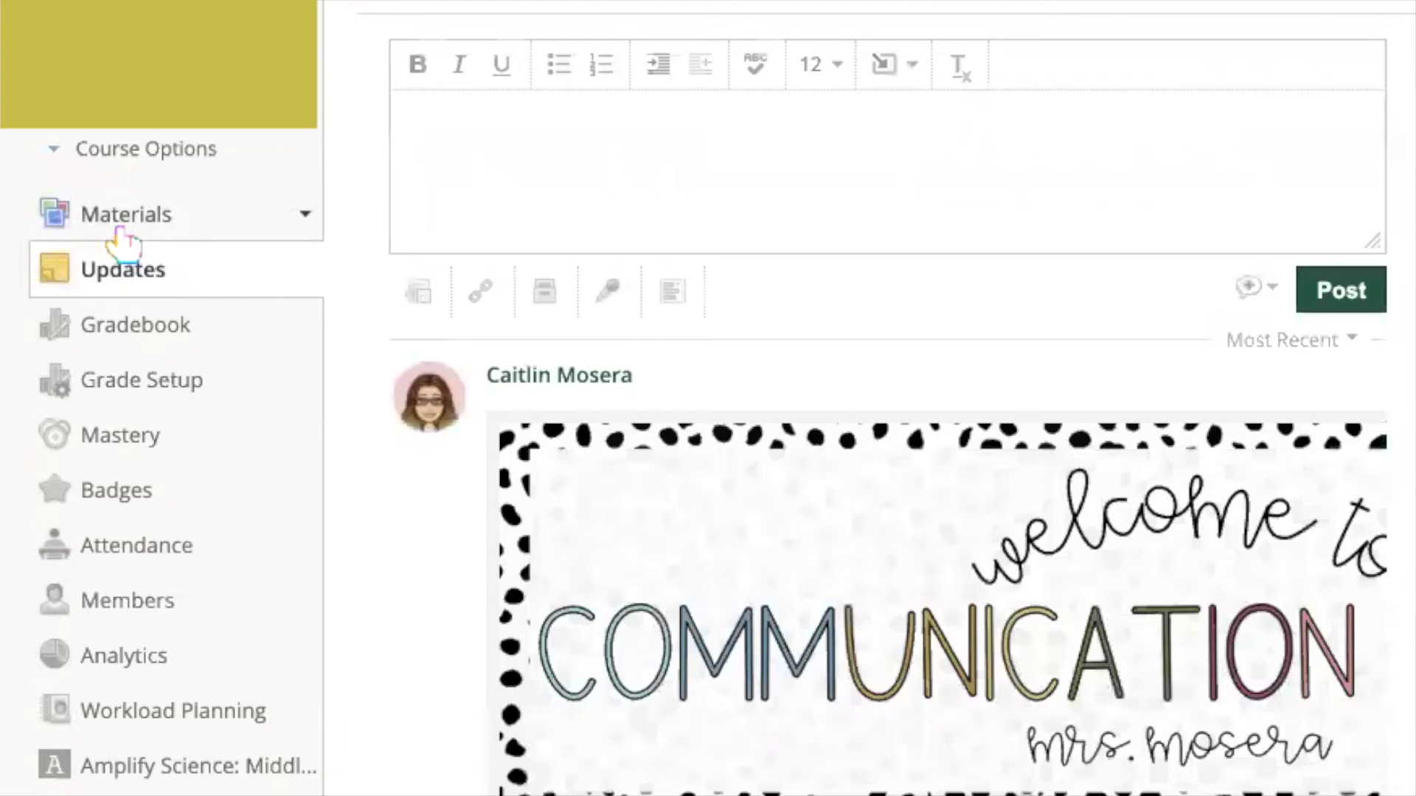
{"action": "left_click", "coordinate": [120, 233]}
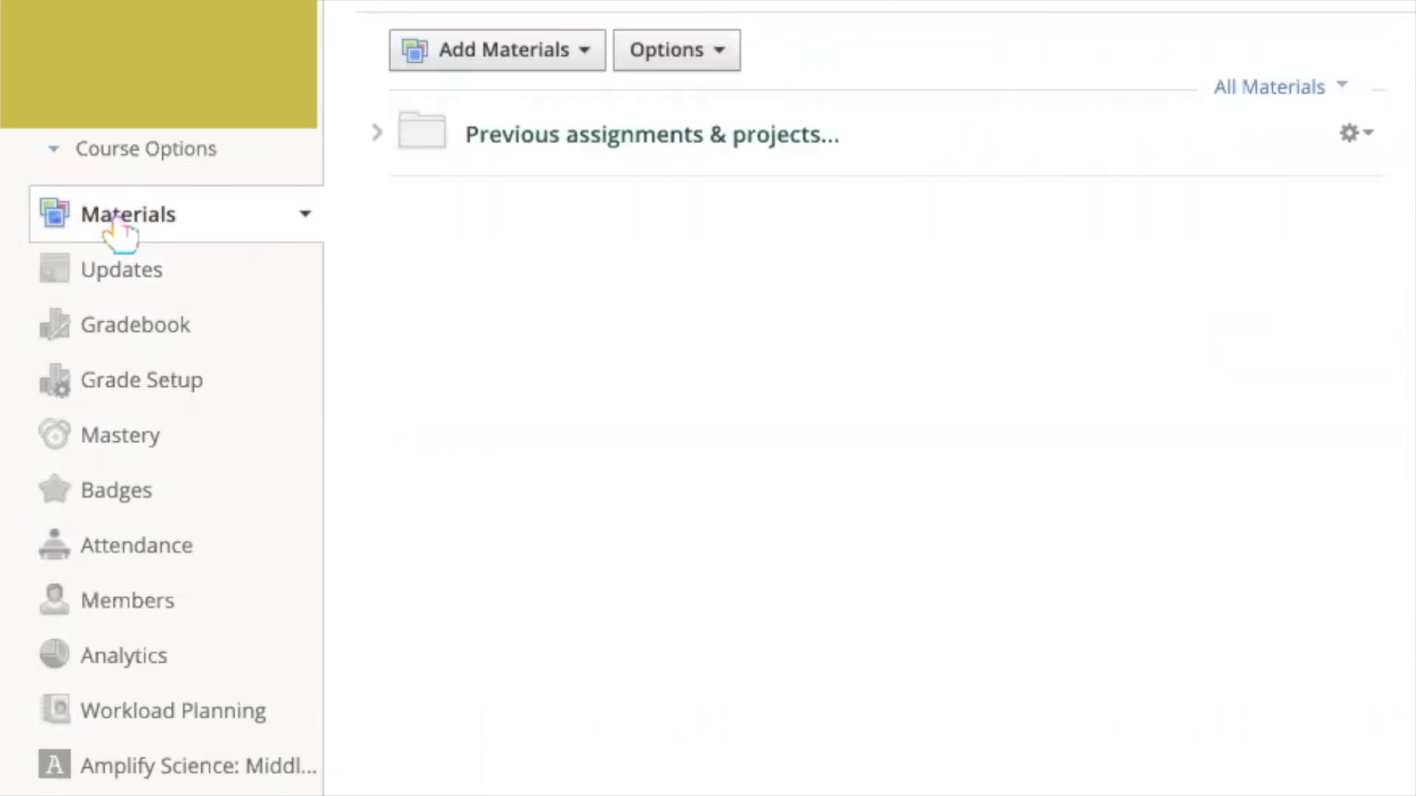
{"action": "left_click", "coordinate": [510, 69]}
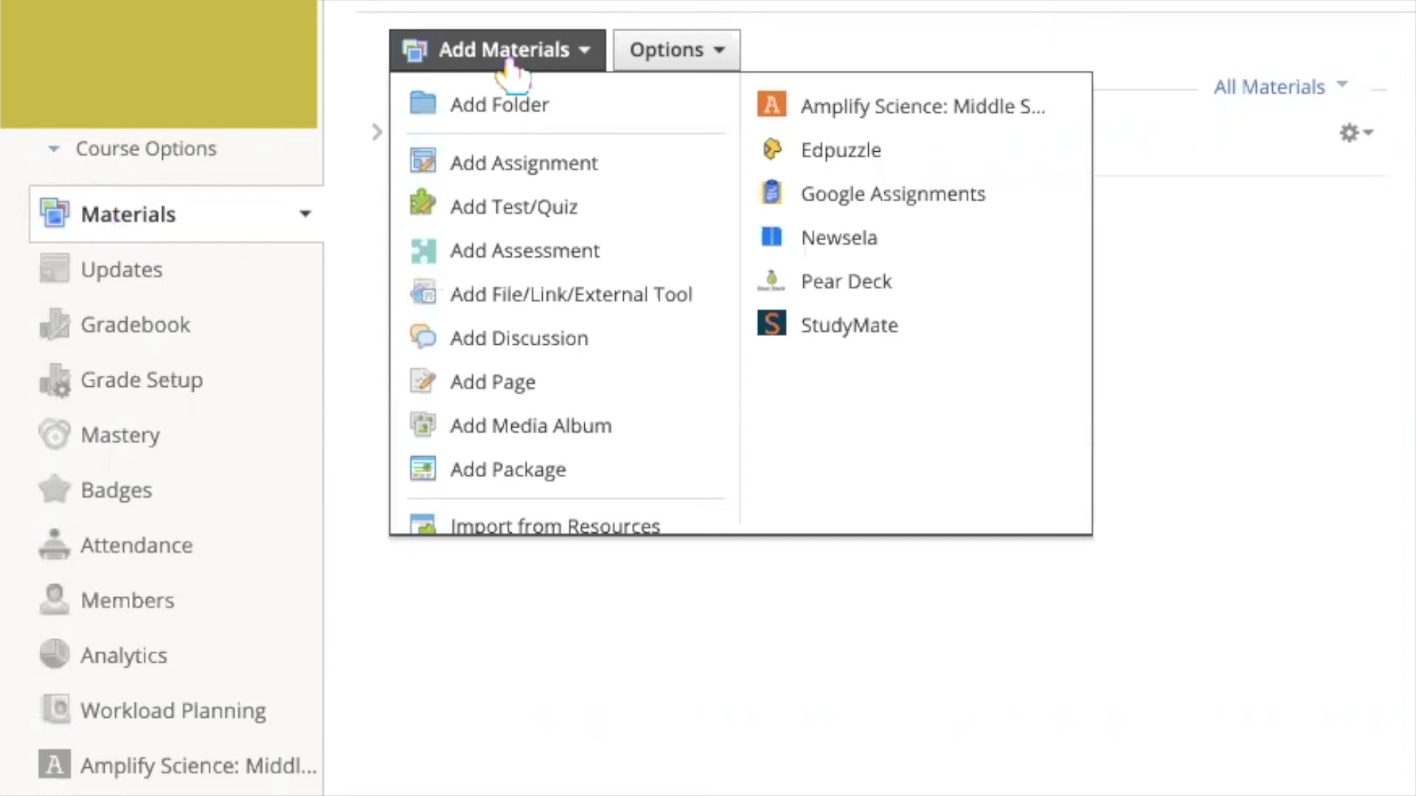
- Start a new course page titled 'BUTTONS & BANNER' and move into its body
{"action": "left_click", "coordinate": [483, 391]}
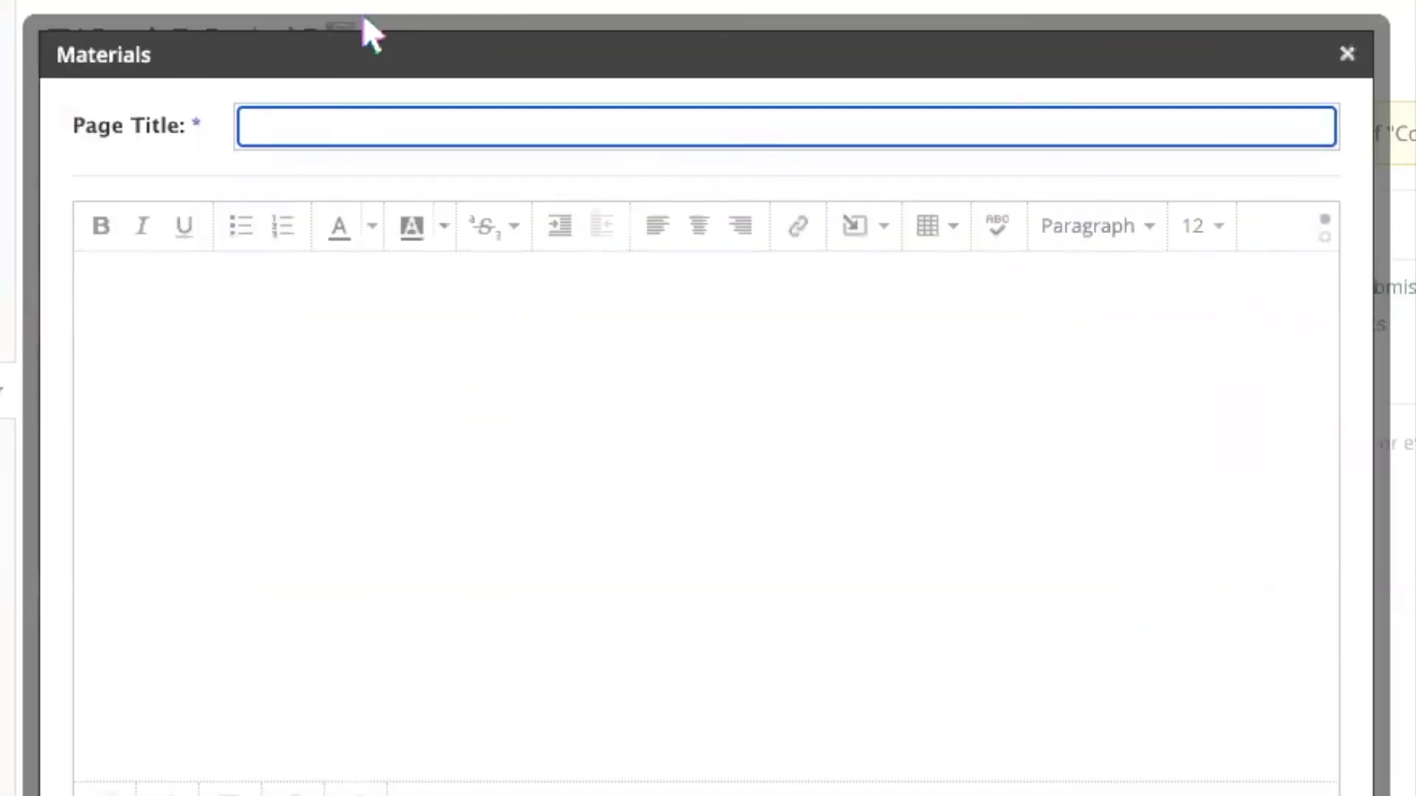
{"action": "type", "text": "BUTT"}
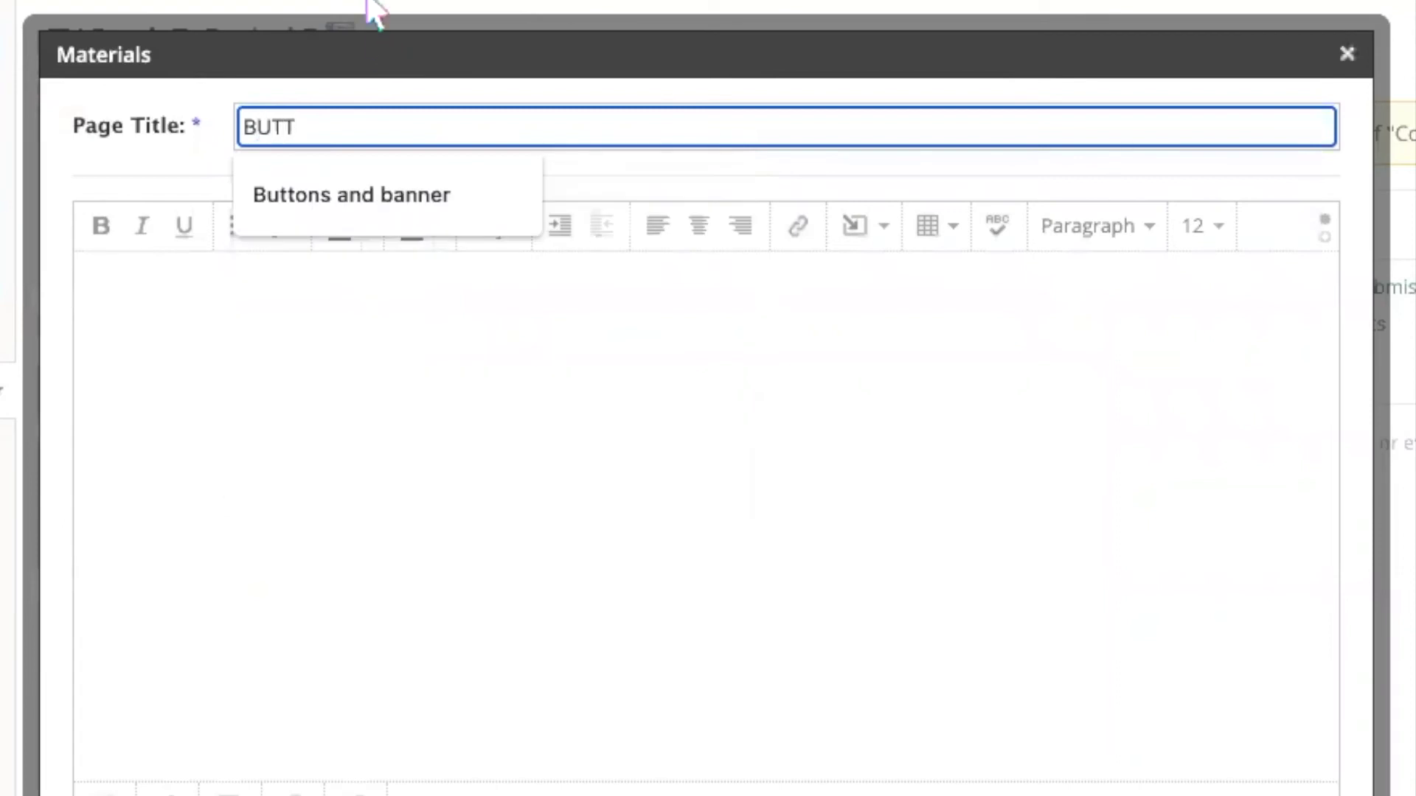
{"action": "type", "text": "ONS & BANNER"}
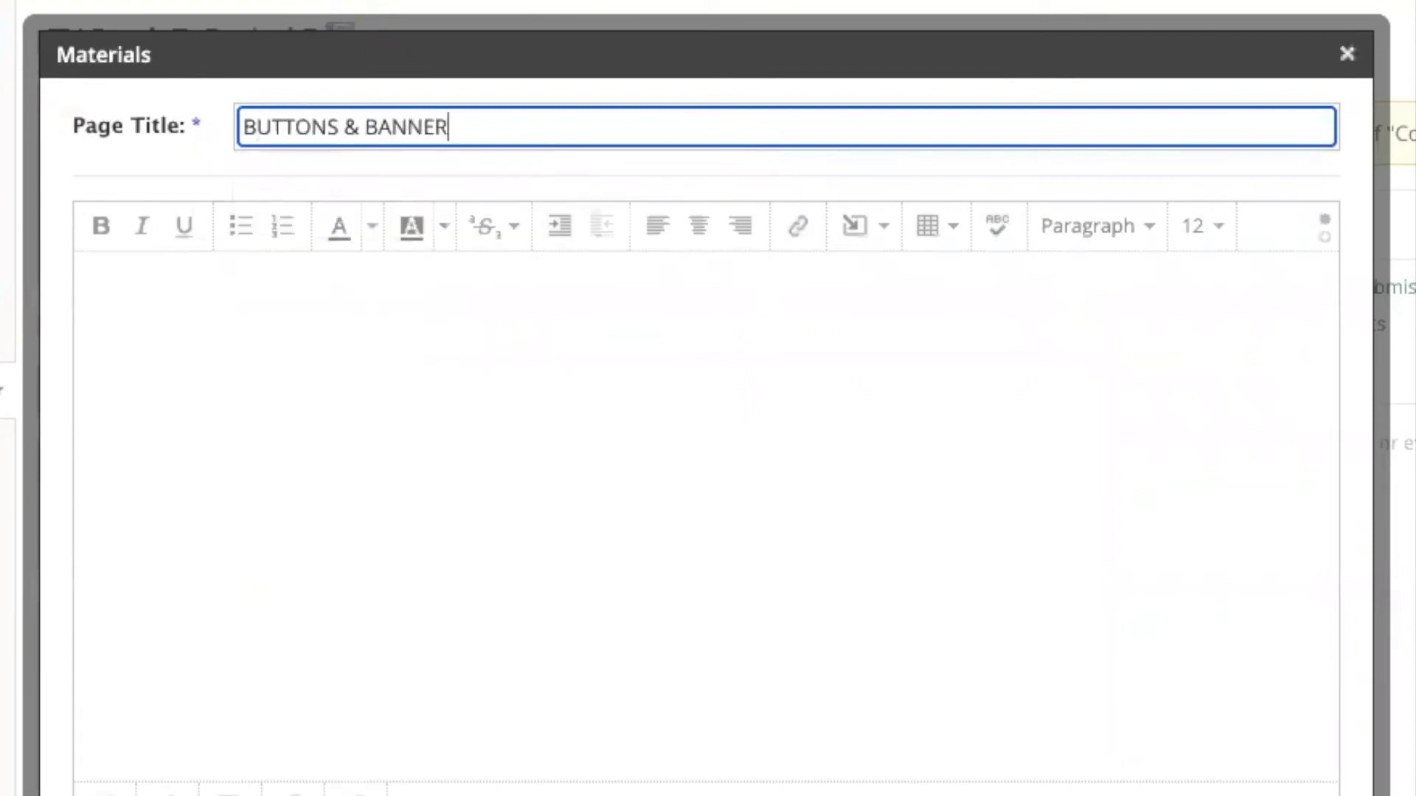
{"action": "left_click", "coordinate": [92, 541]}
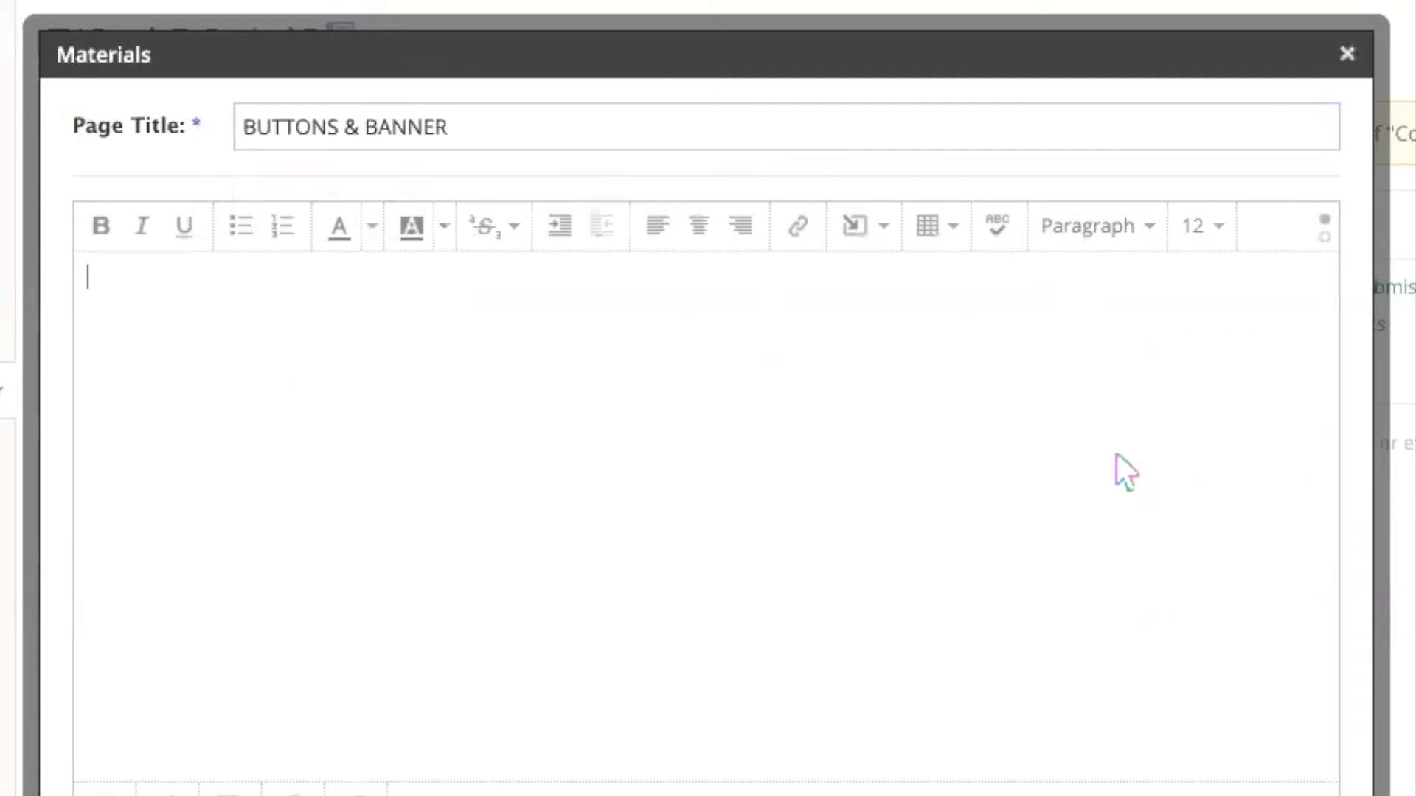
- Paste the iframe embed code in HTML view, then select the iframe placeholder in Visual view
{"action": "left_click", "coordinate": [1325, 239]}
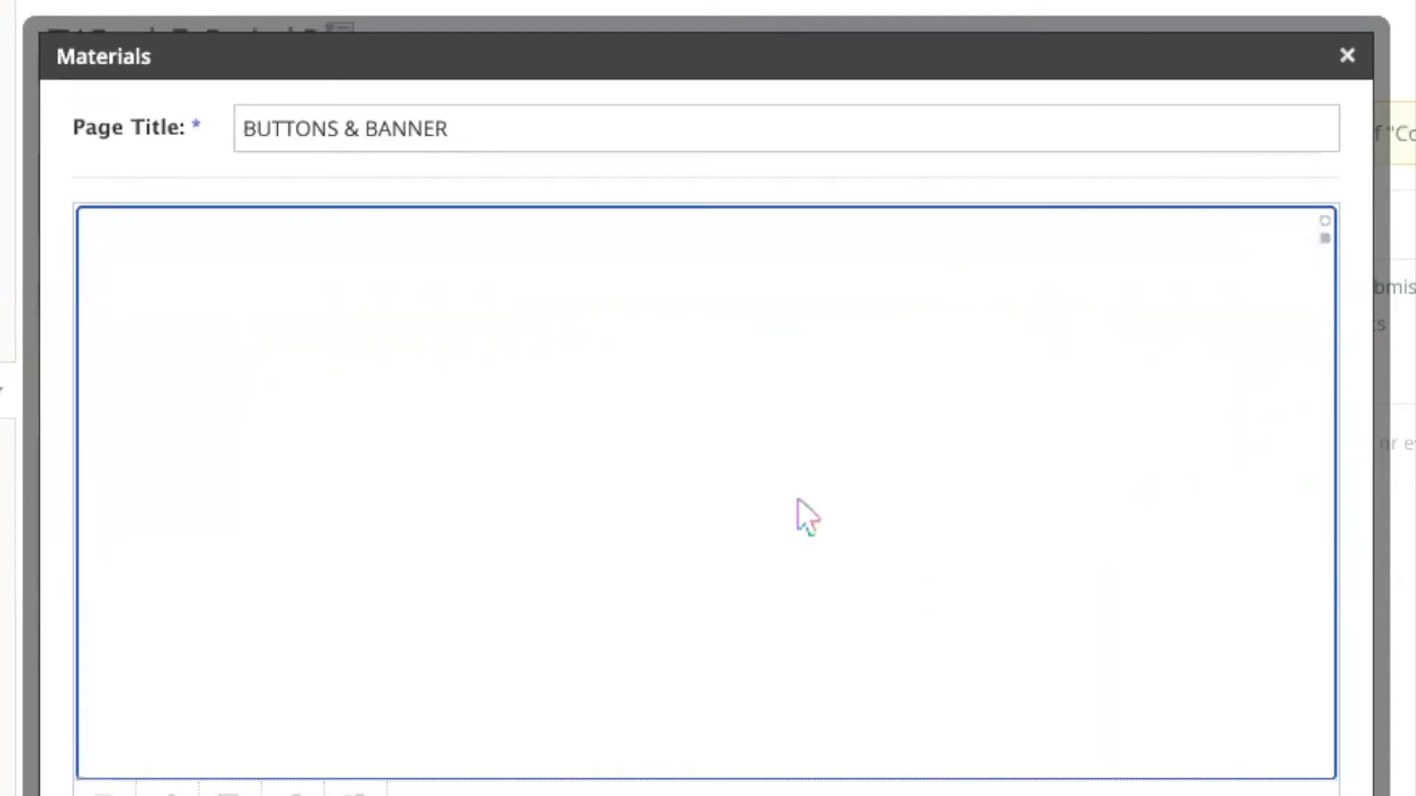
{"action": "type", "text": "<iframe src=\"https://docs.google.com/document/d/e/2PACX-1vRwv7CBpfci_Th1M2YhJ3fxLcsYxefebwbO7lG_p7MMCO2_AAypHycCKtJW74YgCilgNazmJvl0GeUU/pub?embedded=true\"></iframe>"}
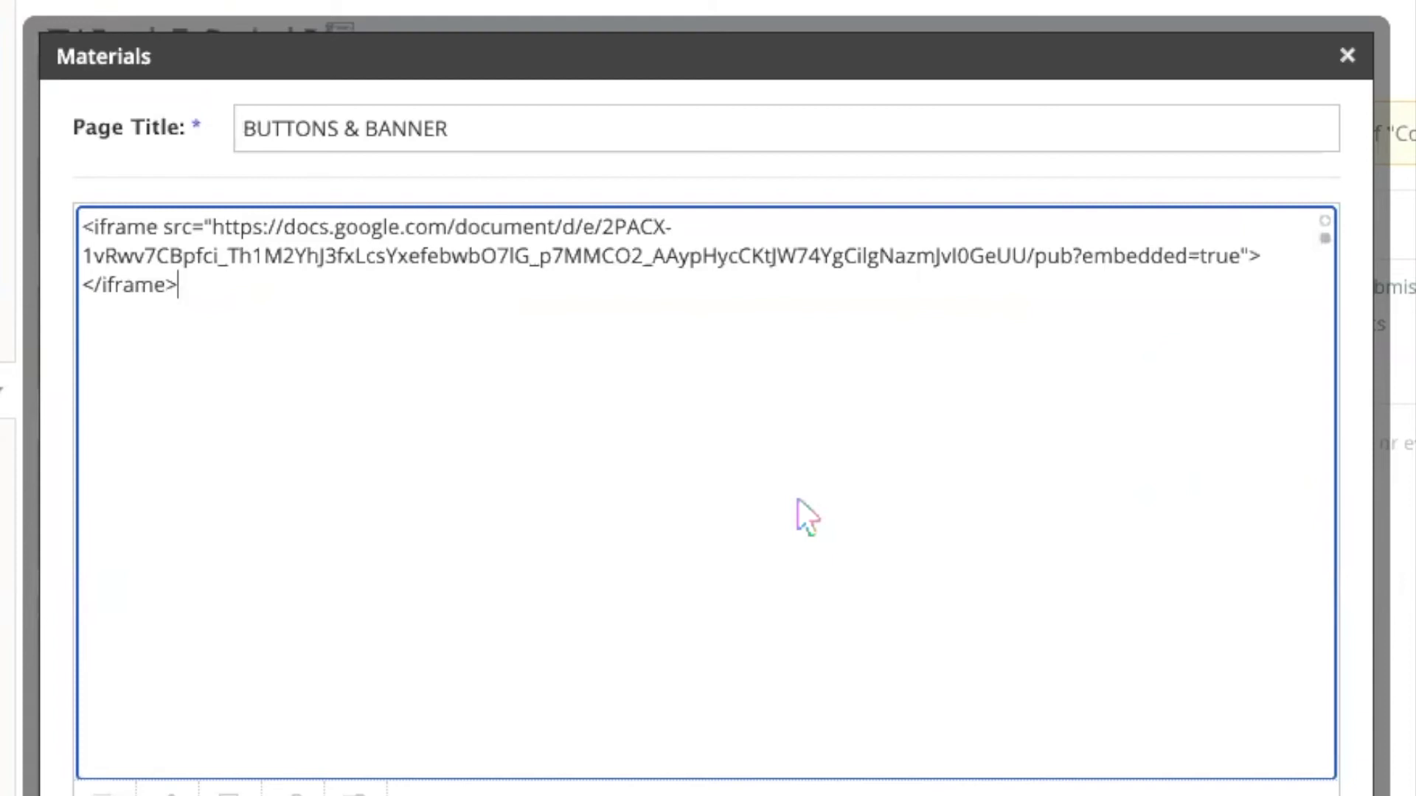
{"action": "left_click", "coordinate": [1324, 225]}
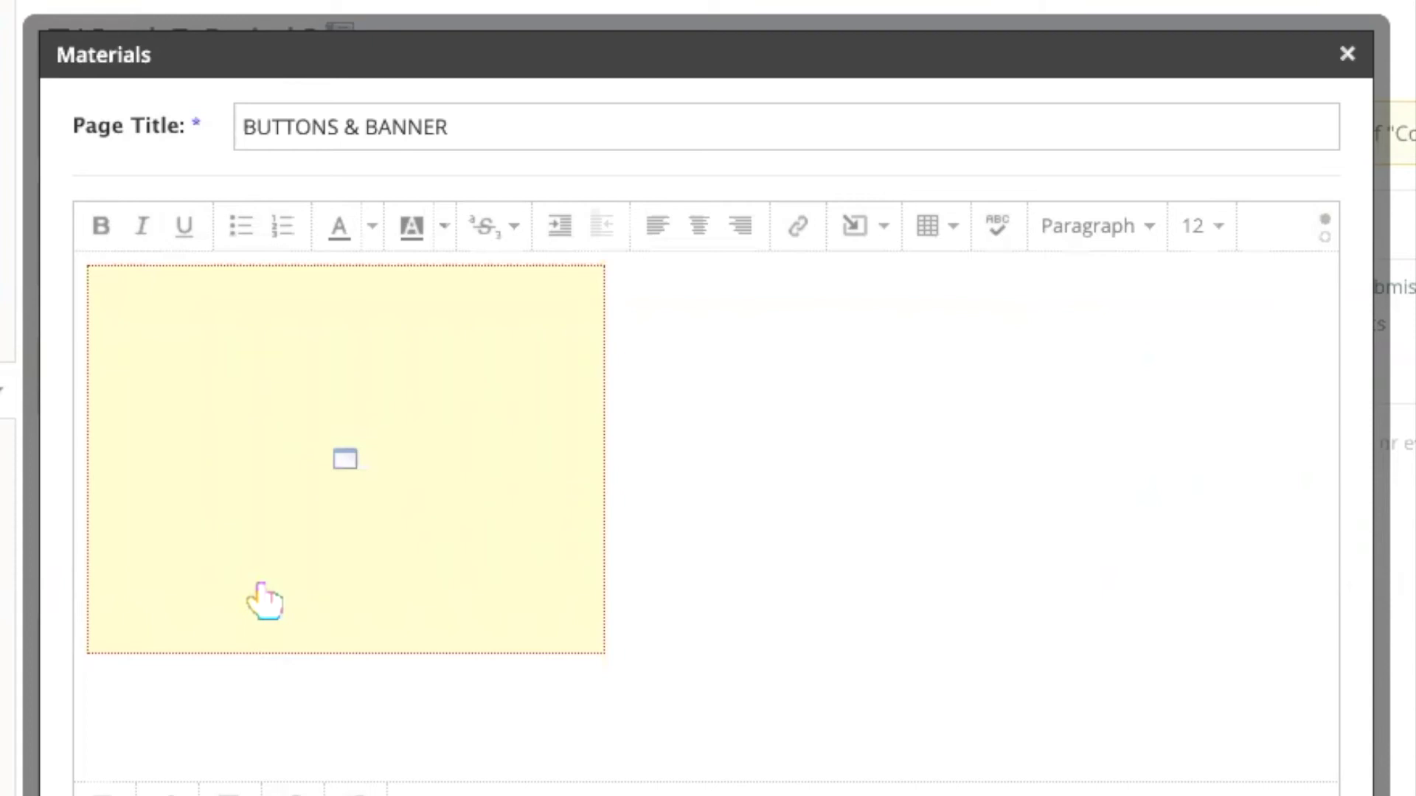
{"action": "left_click", "coordinate": [319, 601]}
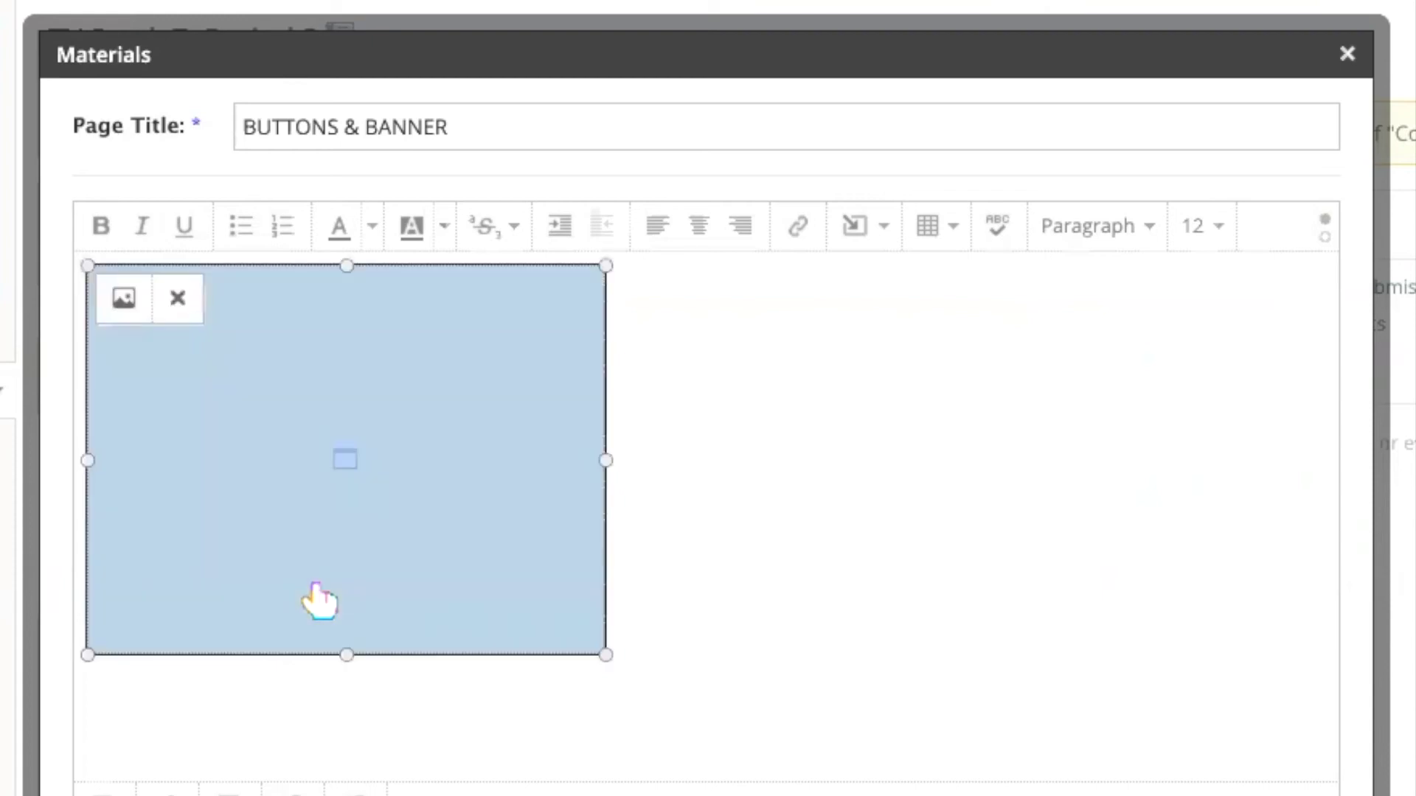
- Change the embed width from 320 to 825, insert it, and create the page
{"action": "left_click", "coordinate": [121, 303]}
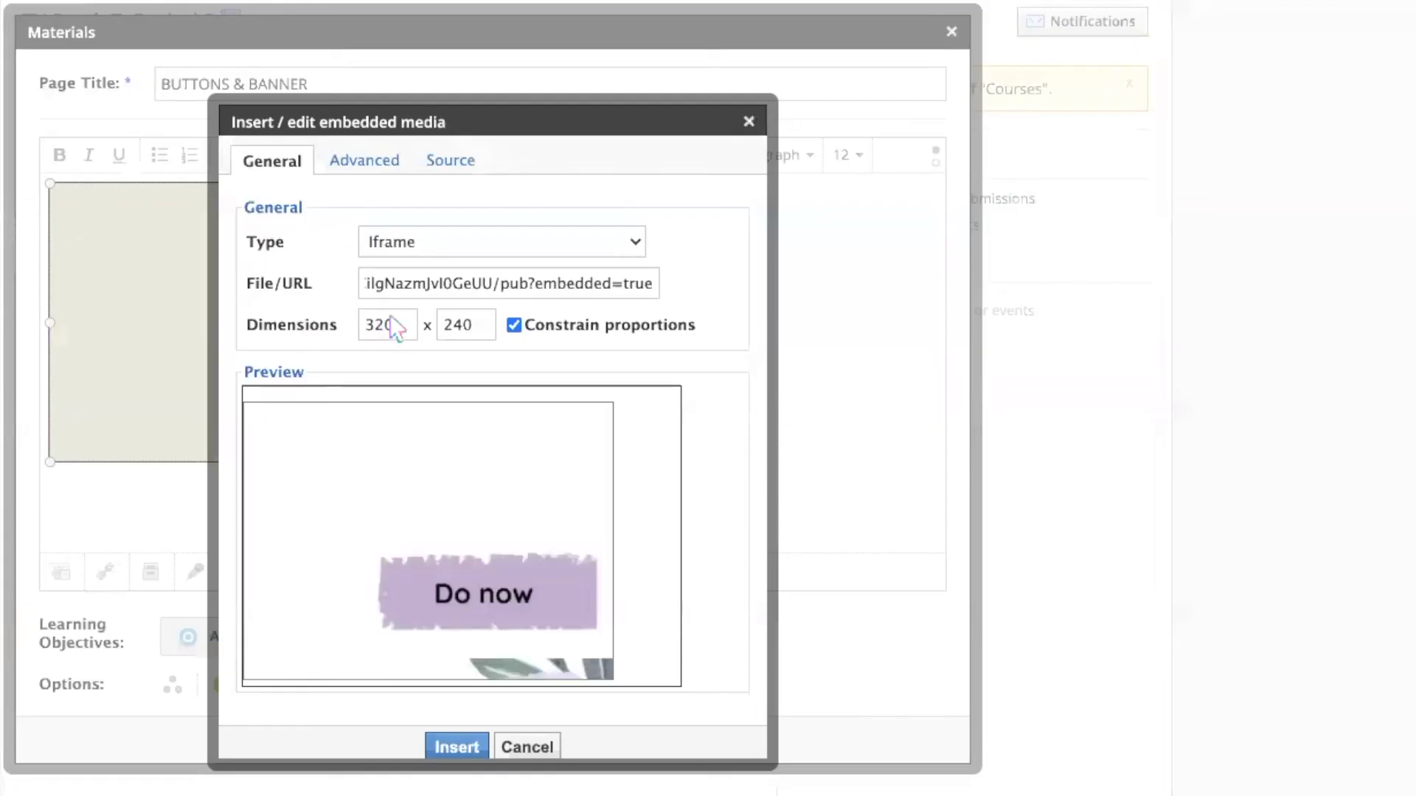
{"action": "double_click", "coordinate": [395, 324]}
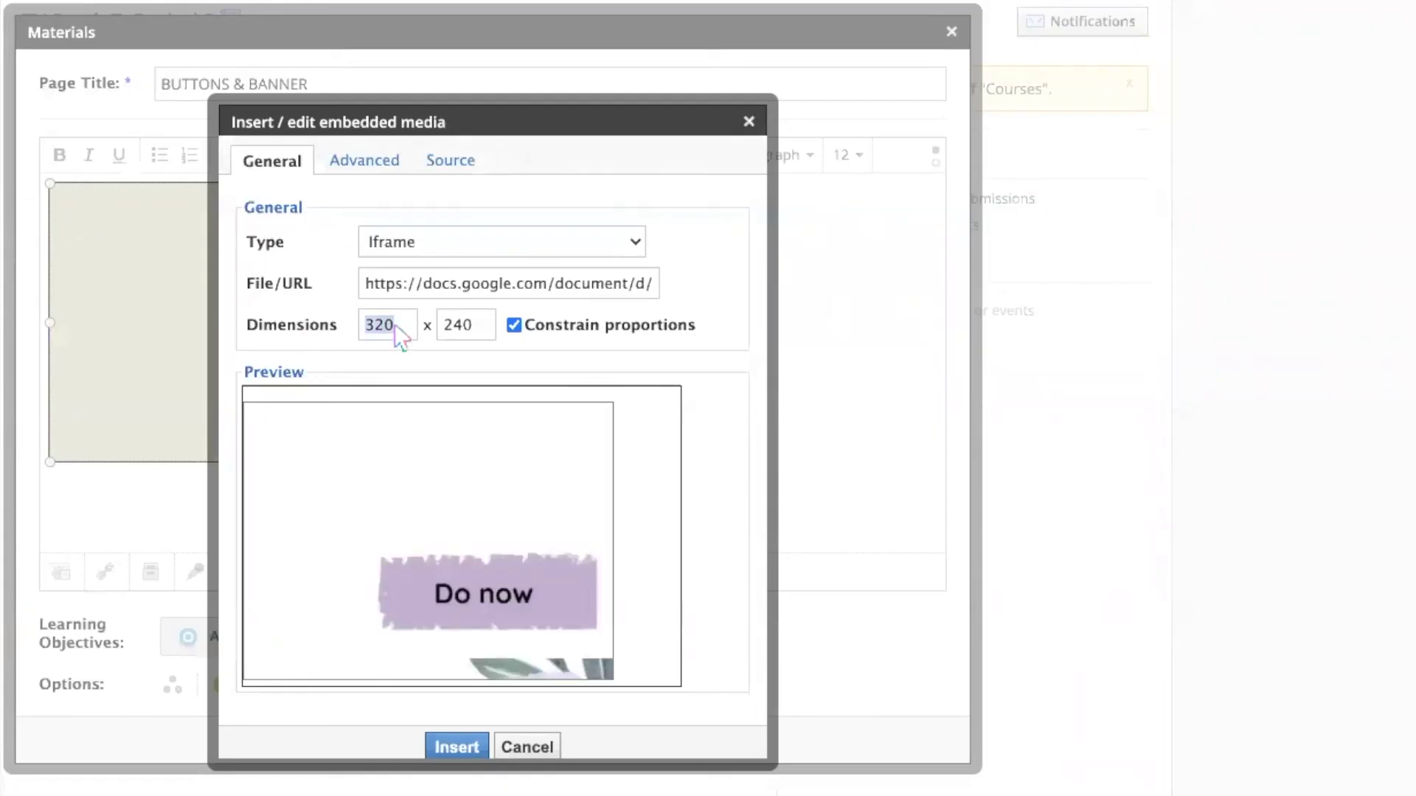
{"action": "type", "text": "825"}
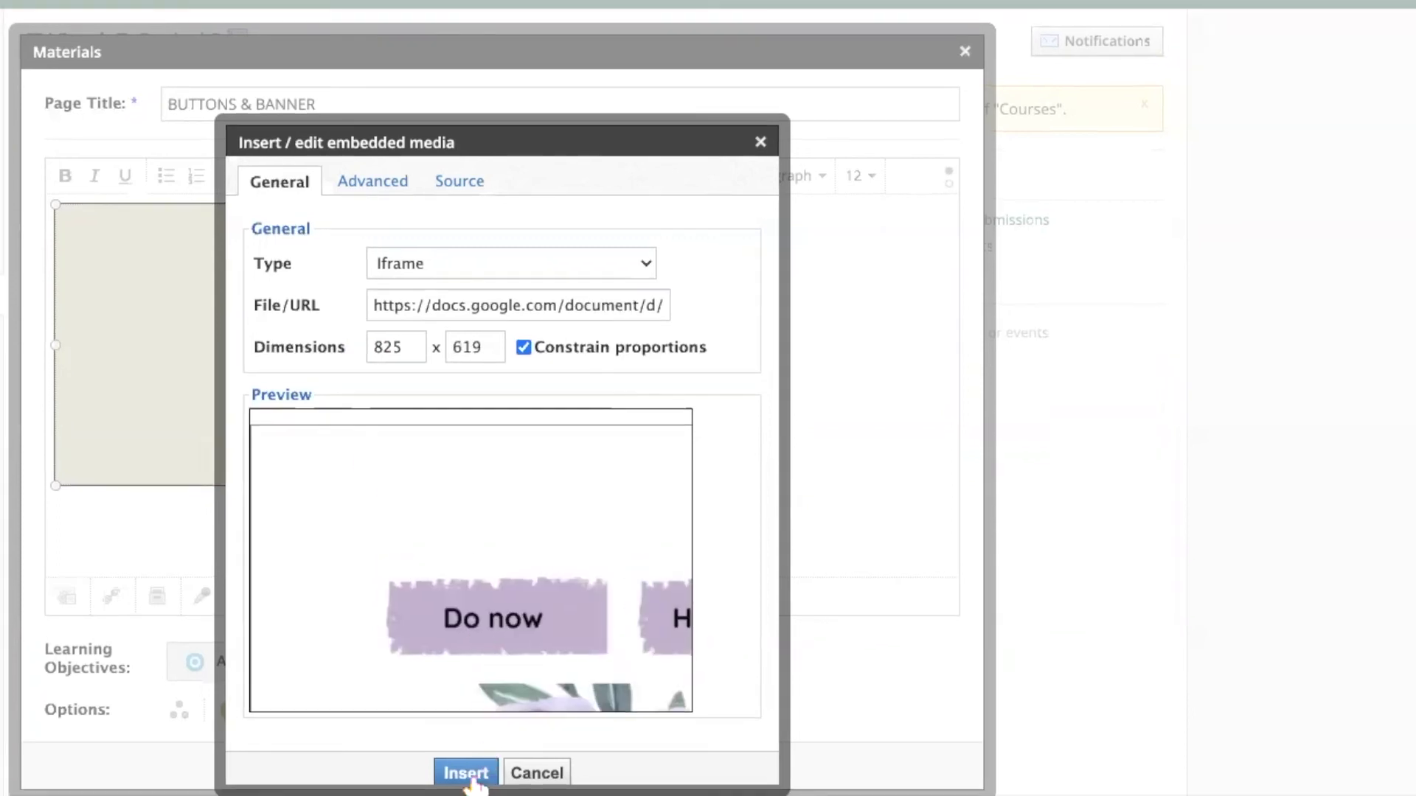
{"action": "left_click", "coordinate": [469, 778]}
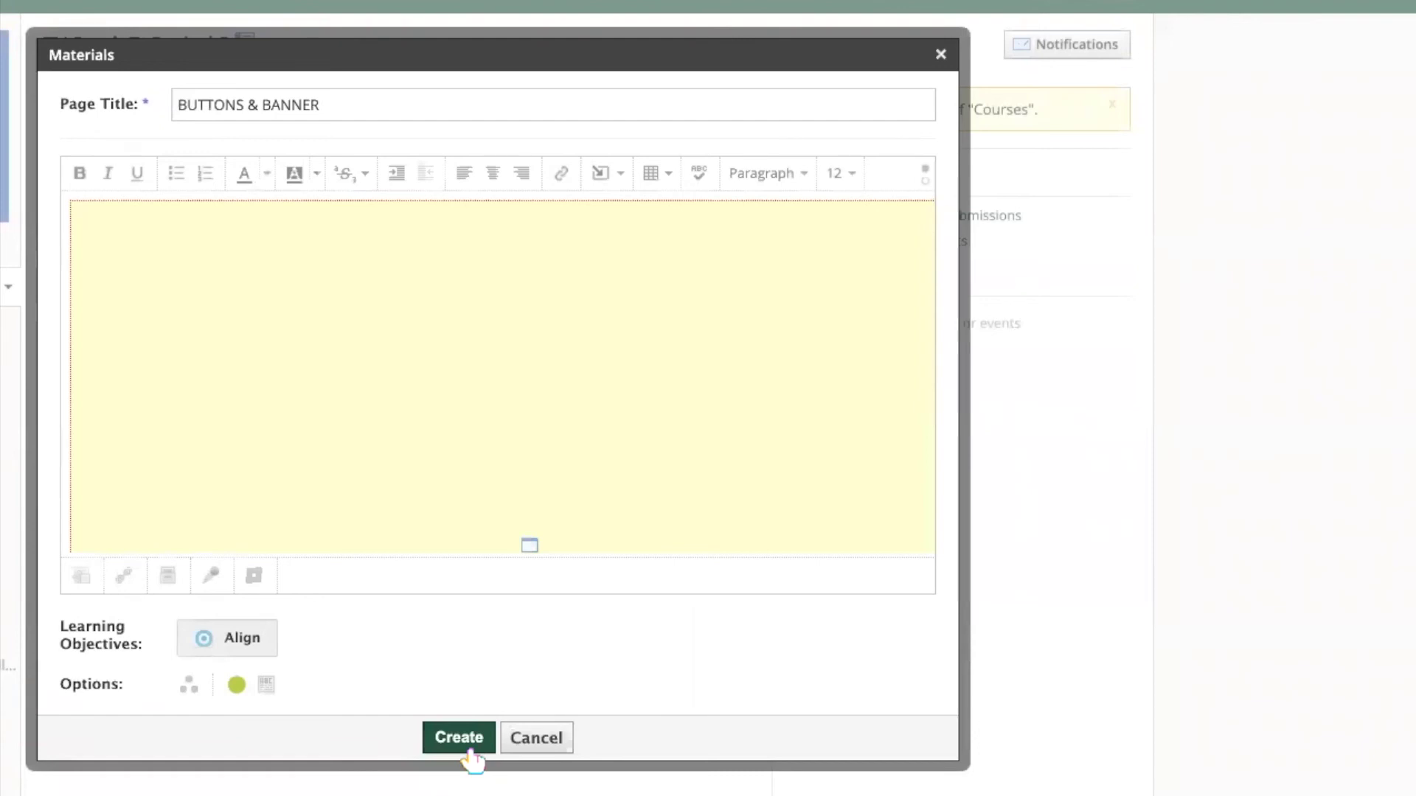
{"action": "left_click", "coordinate": [470, 751]}
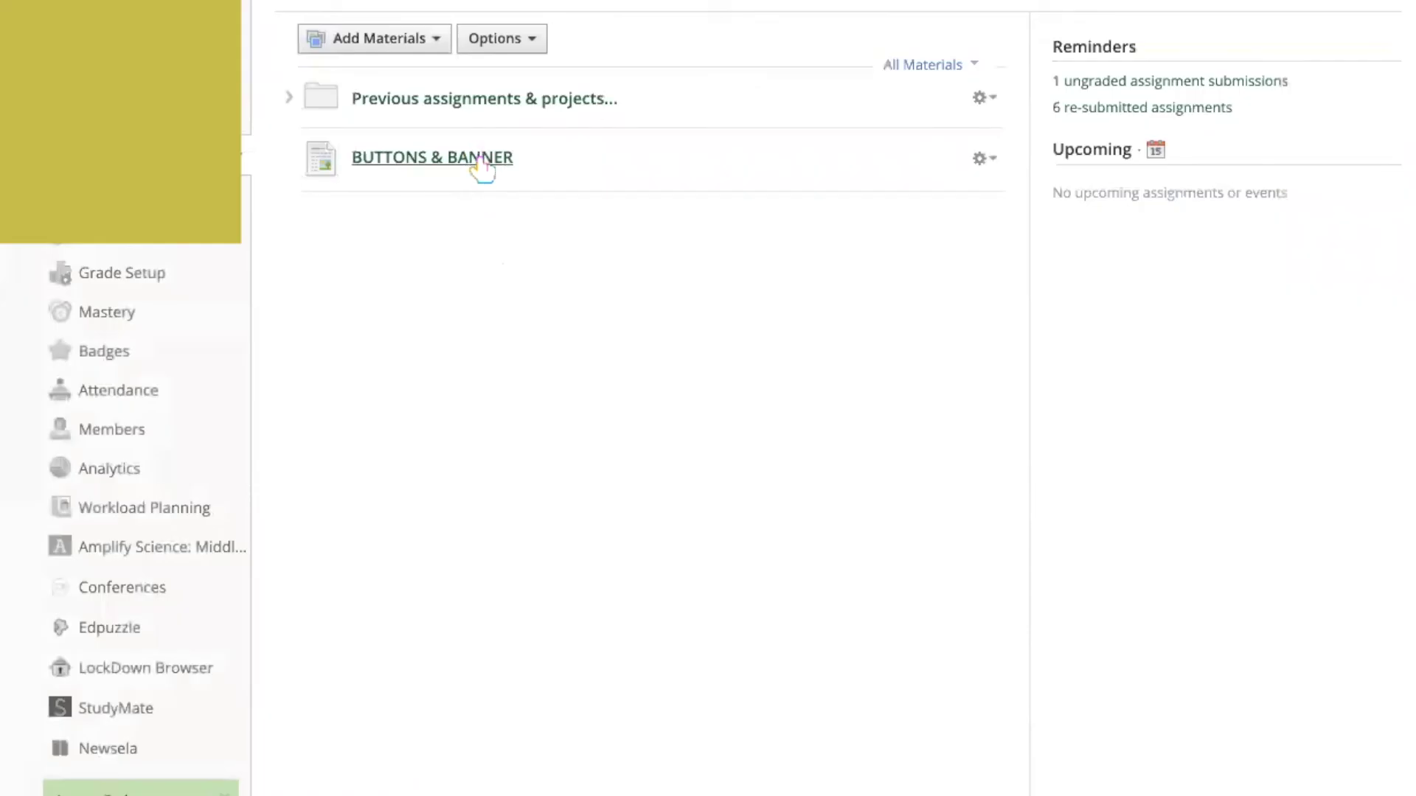
- Open the BUTTONS & BANNER page, review it, and select its embedded buttons and banner
{"action": "left_click", "coordinate": [481, 163]}
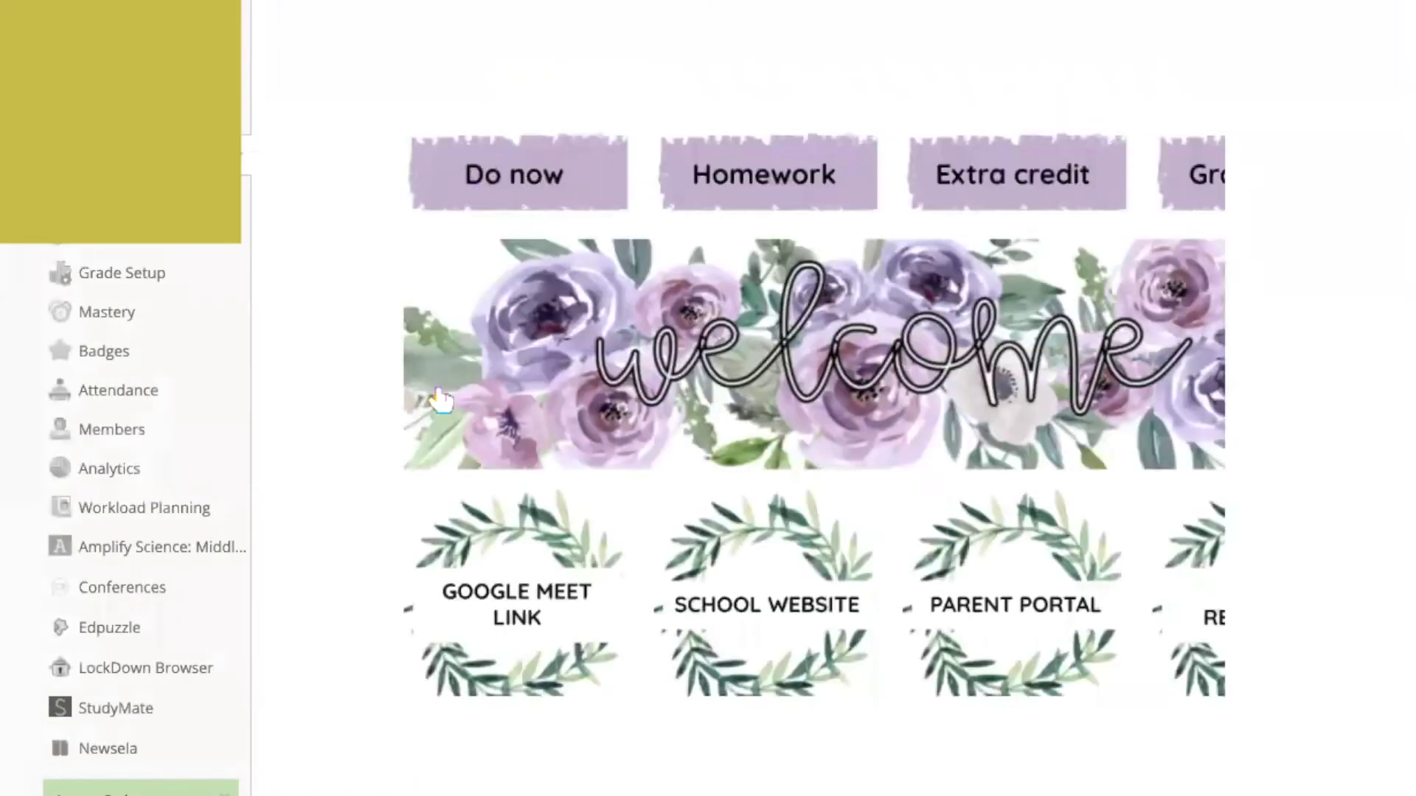
{"action": "scroll", "coordinate": [440, 401], "scroll_direction": "down", "scroll_amount": 3}
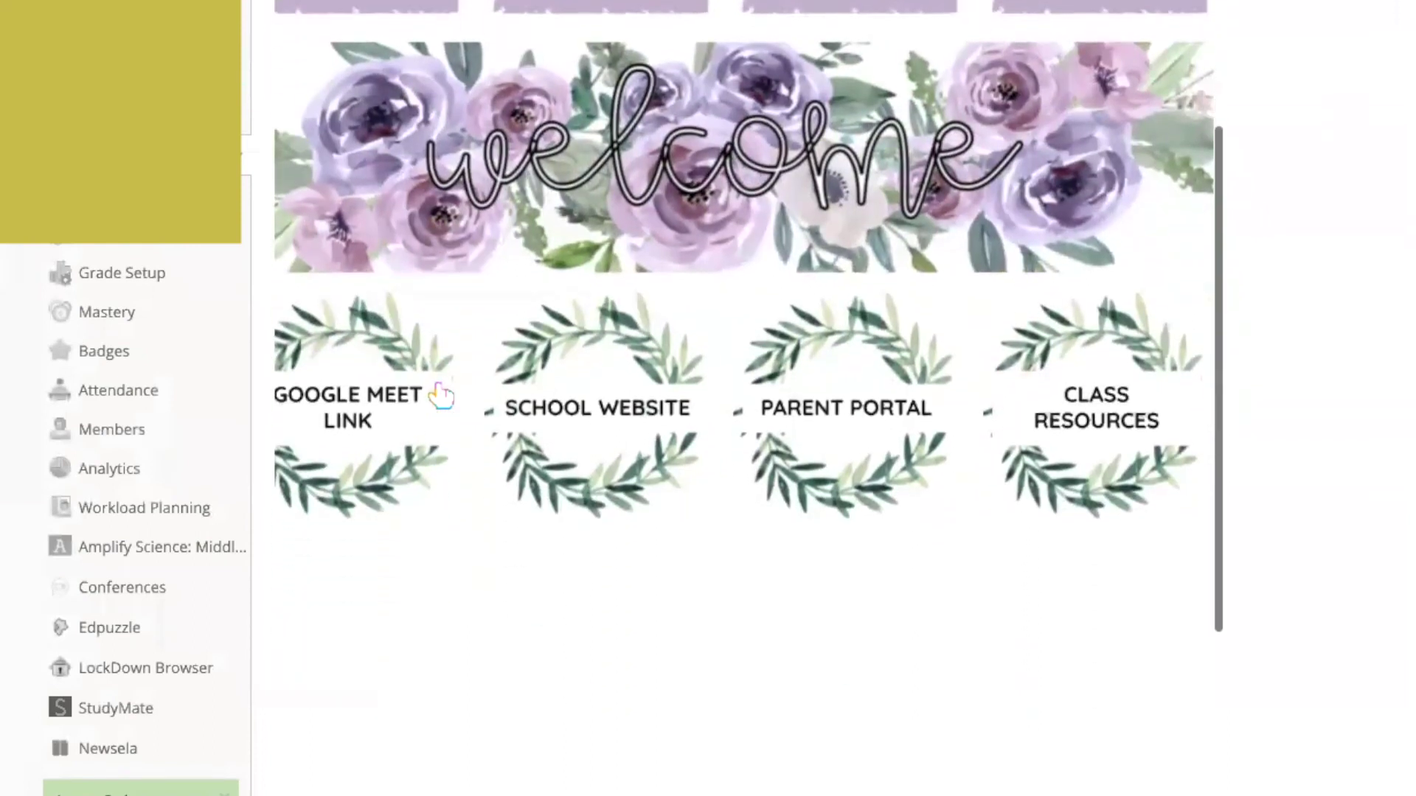
{"action": "scroll", "coordinate": [441, 399], "scroll_direction": "up", "scroll_amount": 3}
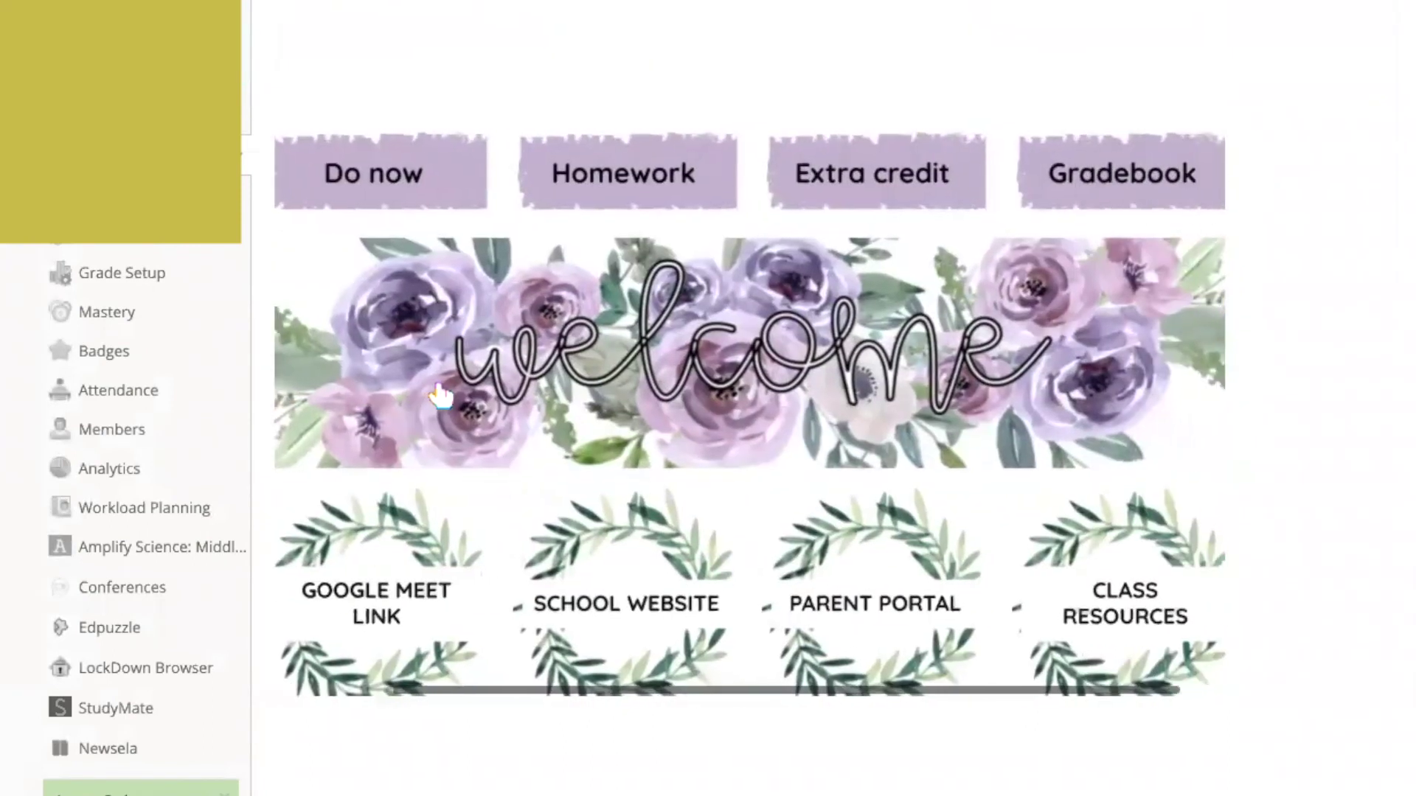
{"action": "scroll", "coordinate": [441, 395], "scroll_direction": "down", "scroll_amount": 3}
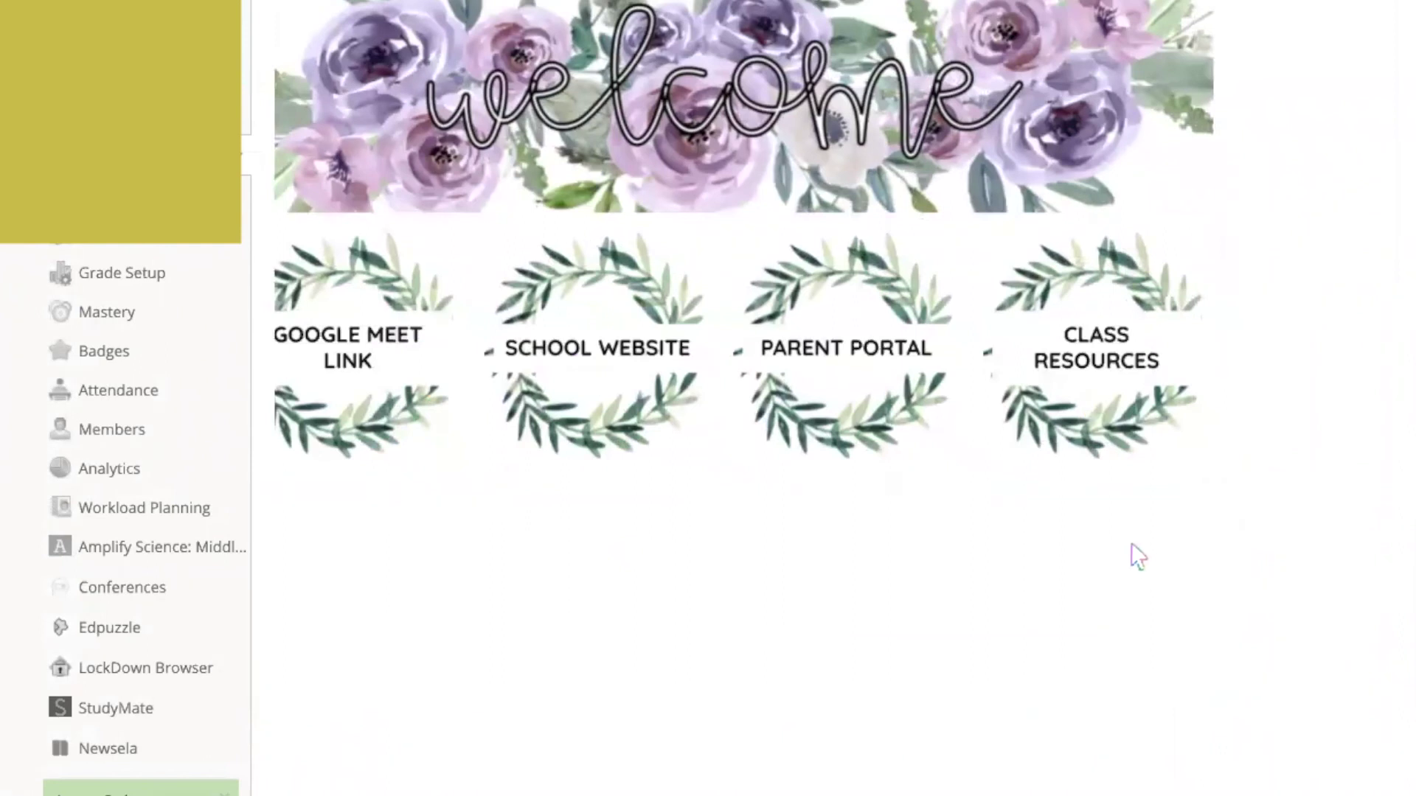
{"action": "left_click_drag", "start_coordinate": [1140, 526], "coordinate": [371, 112]}
{"action": "scroll", "coordinate": [812, 316], "scroll_direction": "right", "scroll_amount": 2}
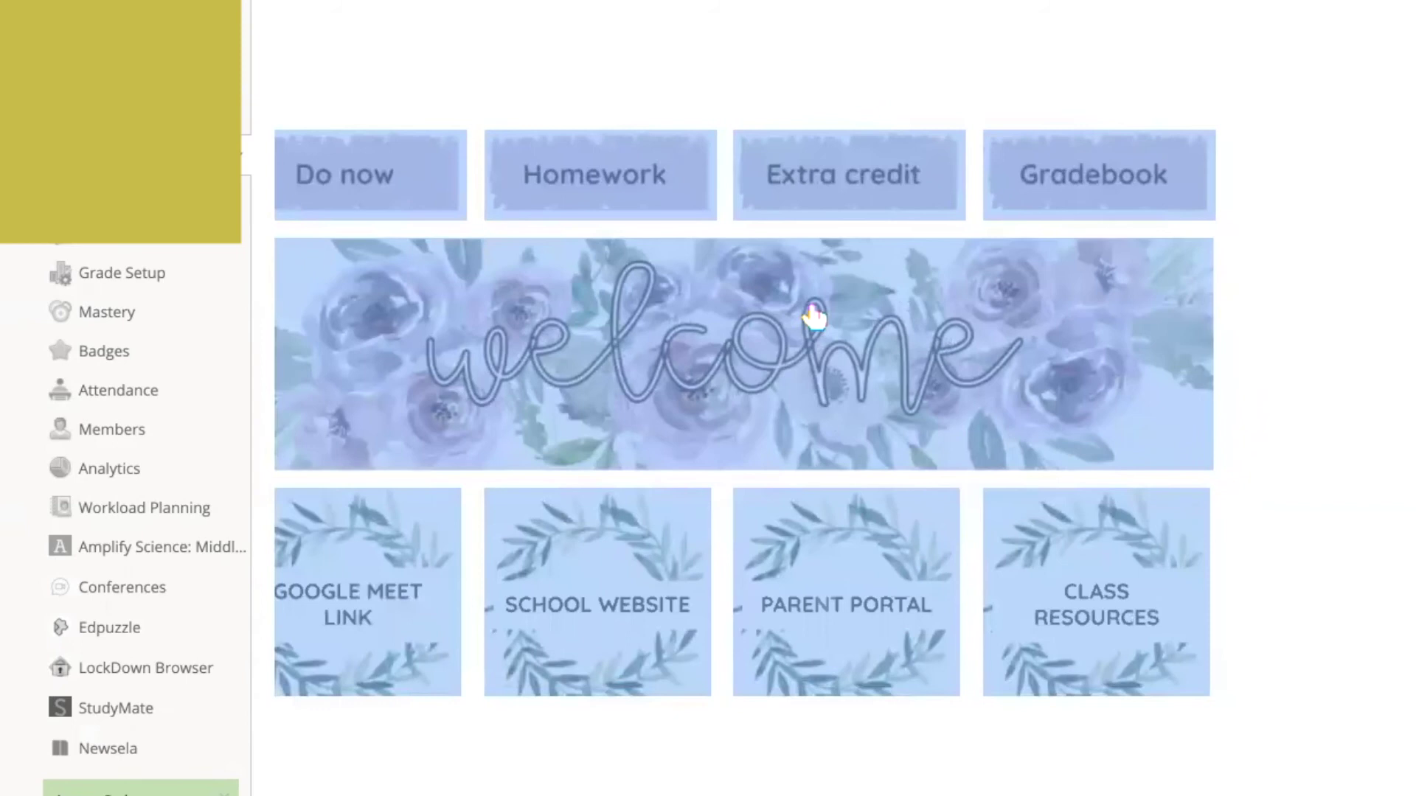
{"action": "scroll", "coordinate": [814, 316], "scroll_direction": "left", "scroll_amount": 1}
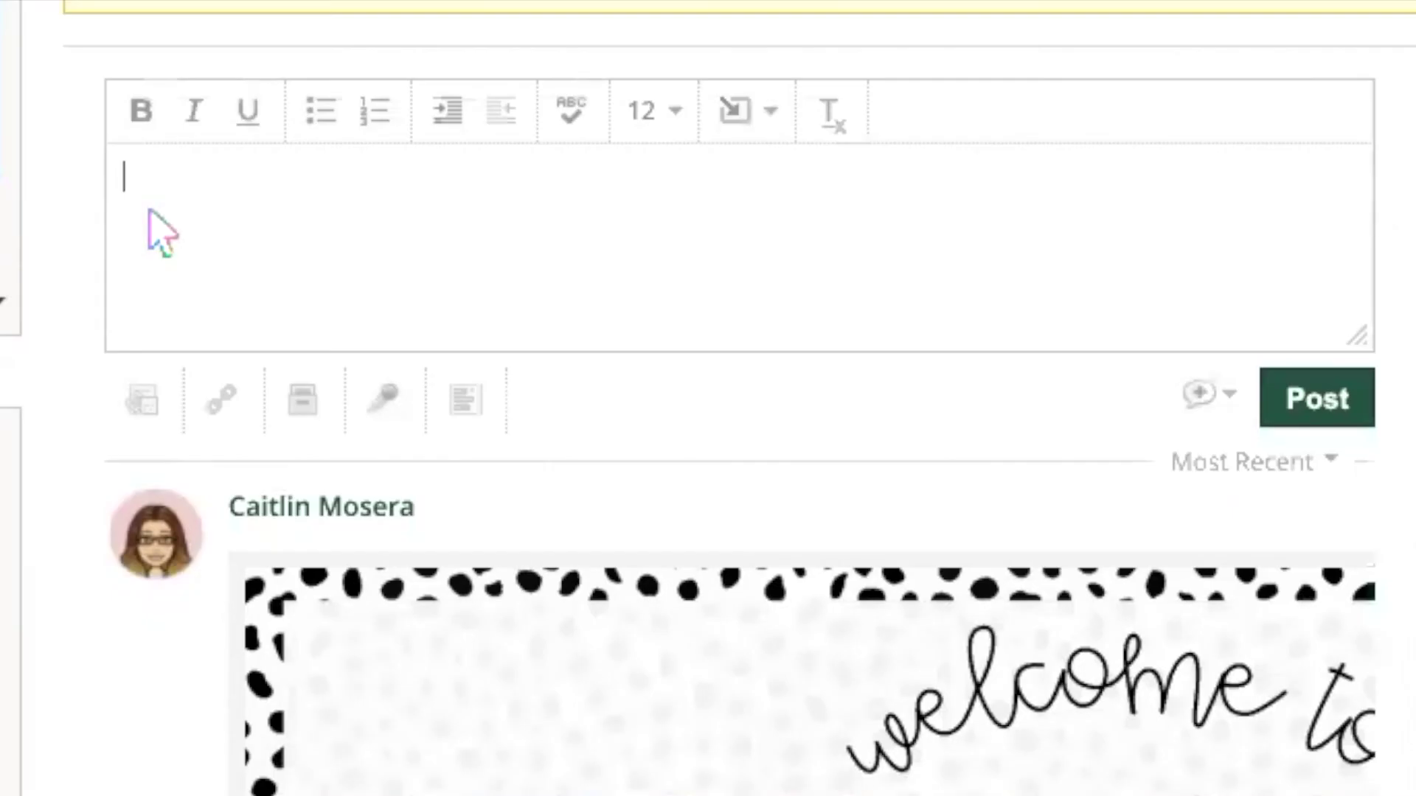
- Paste the copied purple buttons, floral banner and wreaths into the update box and review them
{"action": "key", "text": "ctrl+v"}
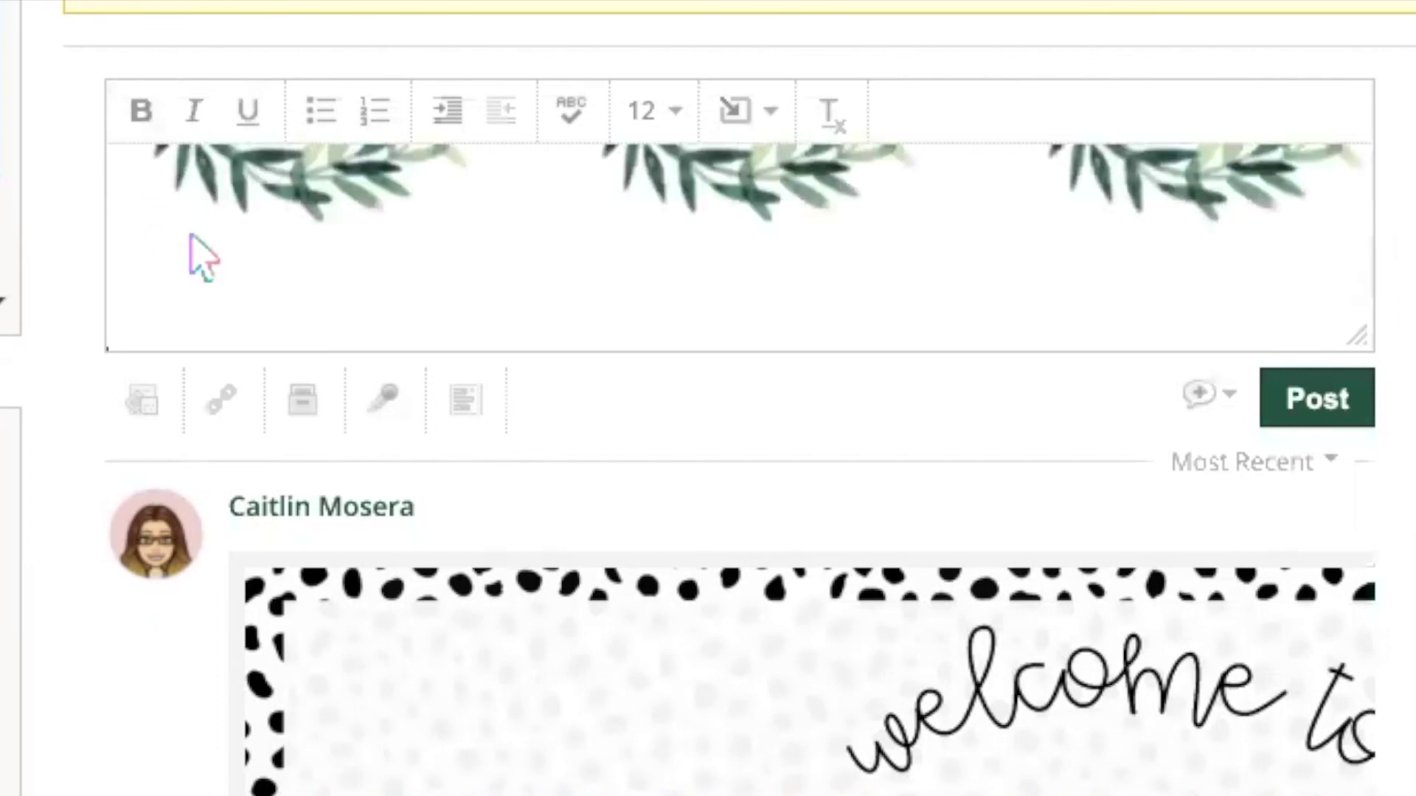
{"action": "scroll", "coordinate": [189, 253], "scroll_direction": "up", "scroll_amount": 5}
{"action": "scroll", "coordinate": [212, 256], "scroll_direction": "down", "scroll_amount": 3}
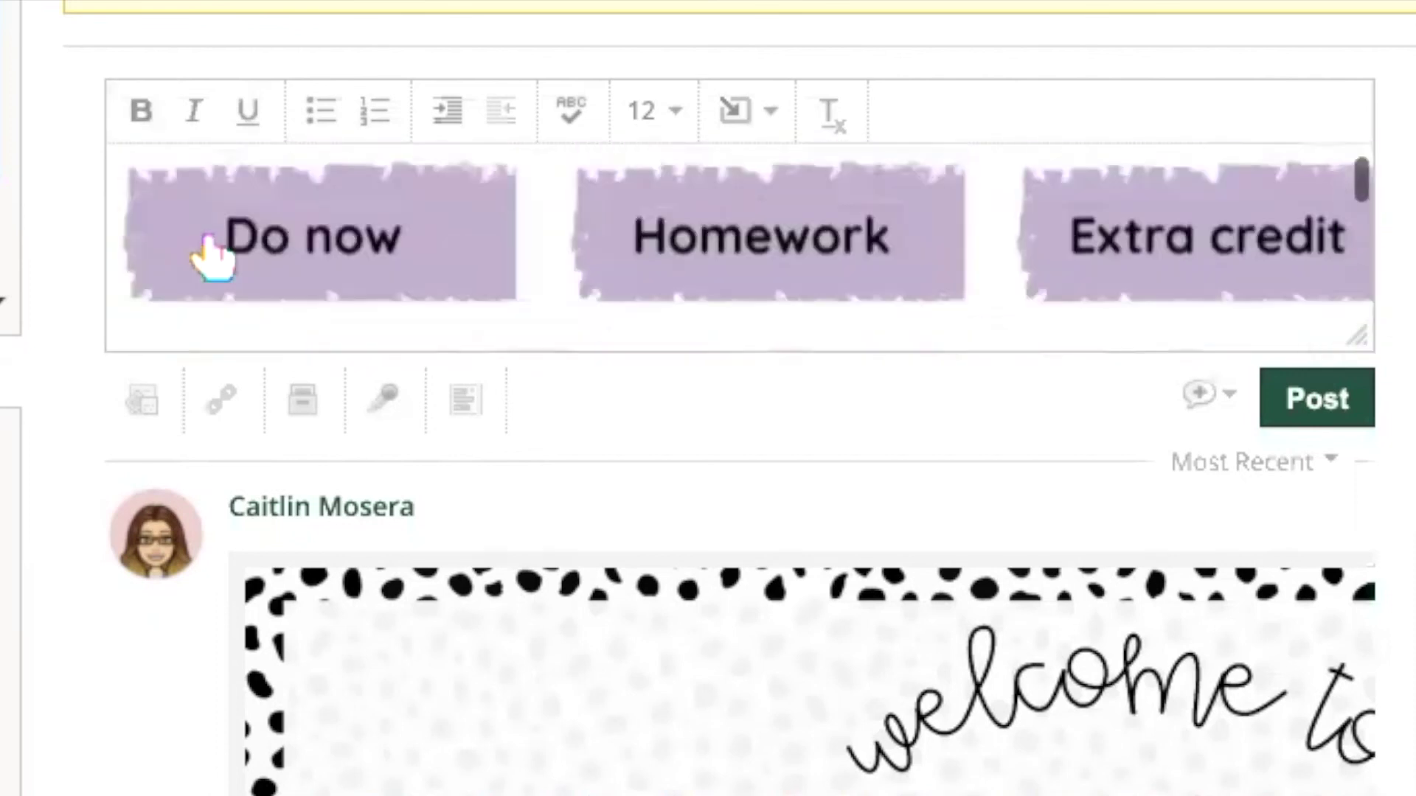
{"action": "scroll", "coordinate": [212, 256], "scroll_direction": "up", "scroll_amount": 1}
{"action": "scroll", "coordinate": [212, 256], "scroll_direction": "down", "scroll_amount": 1}
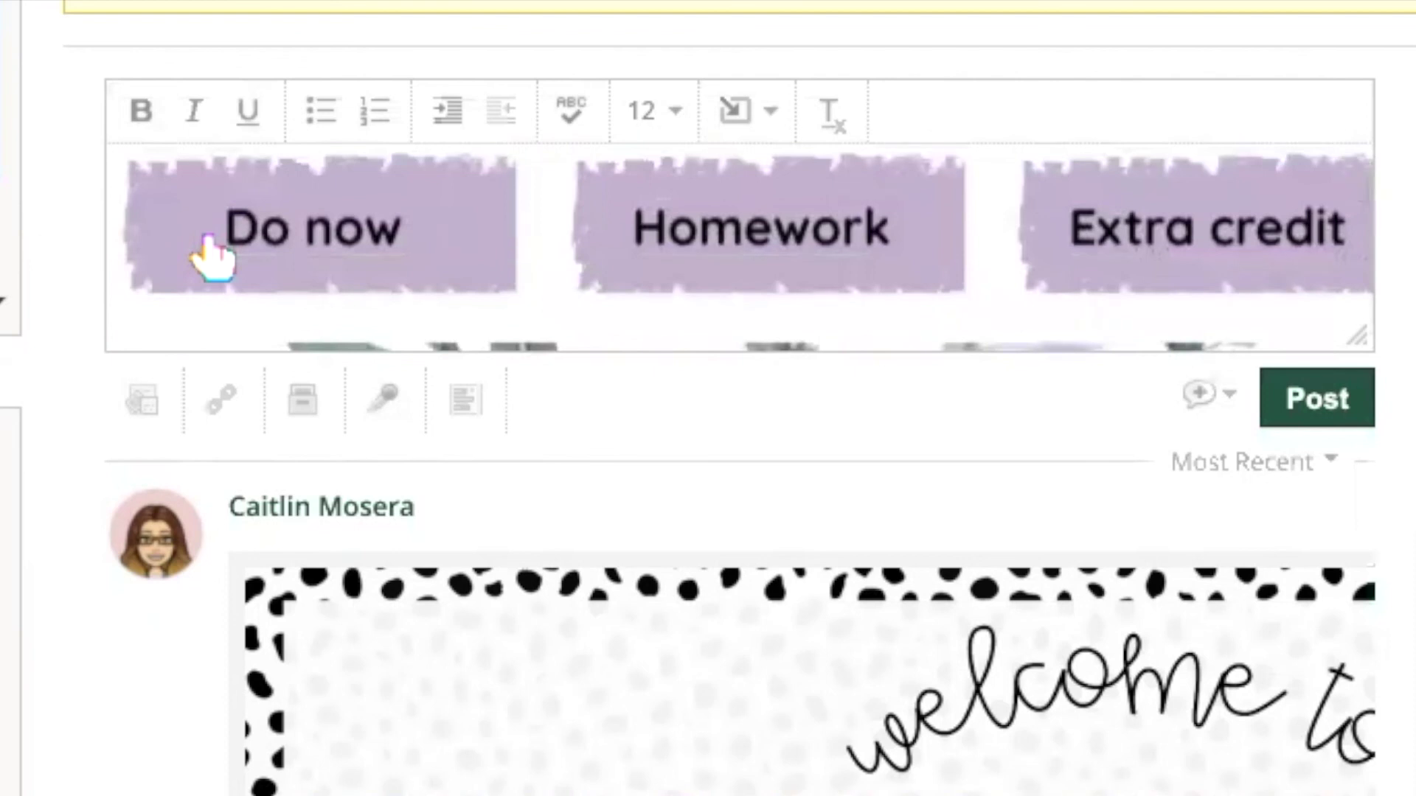
{"action": "left_click", "coordinate": [376, 284]}
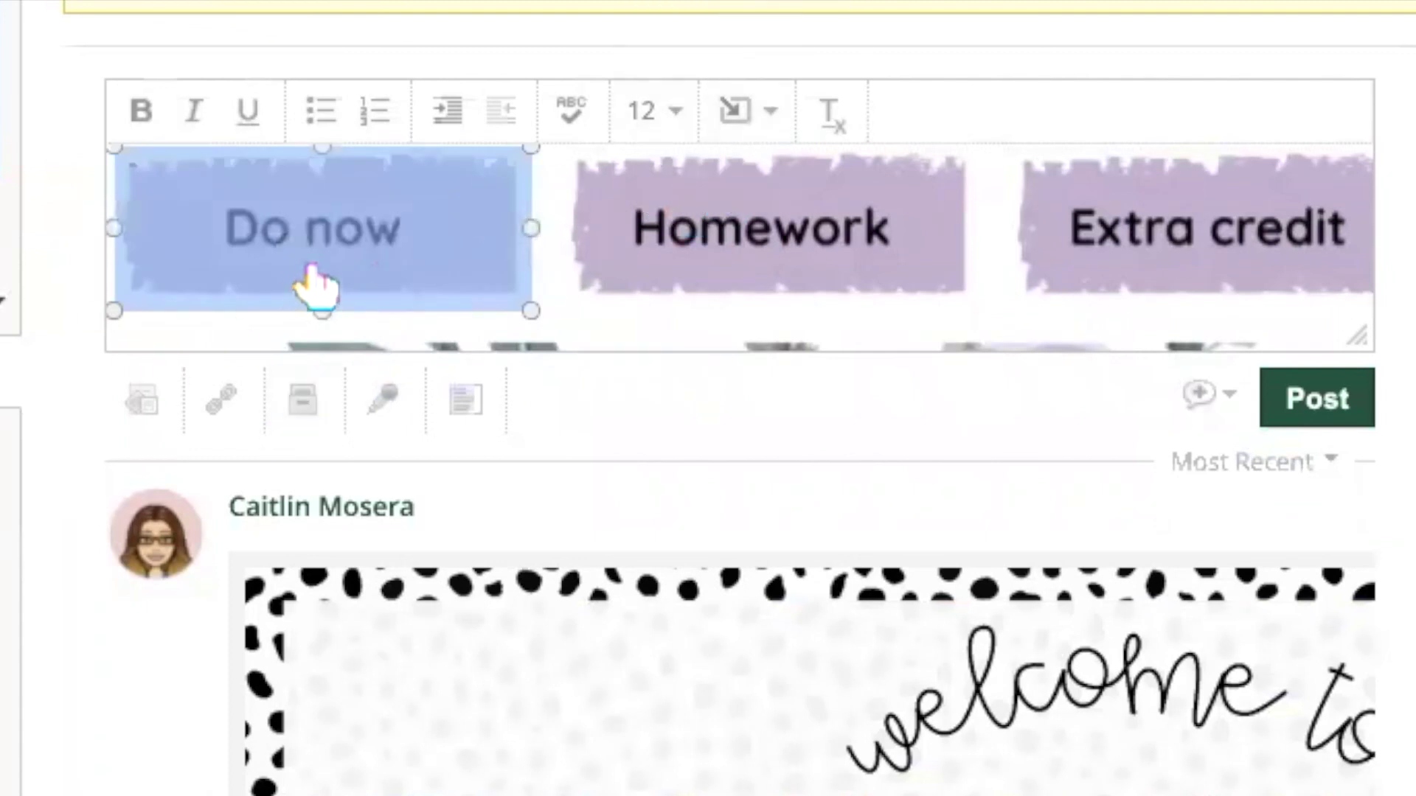
{"action": "left_click", "coordinate": [782, 112]}
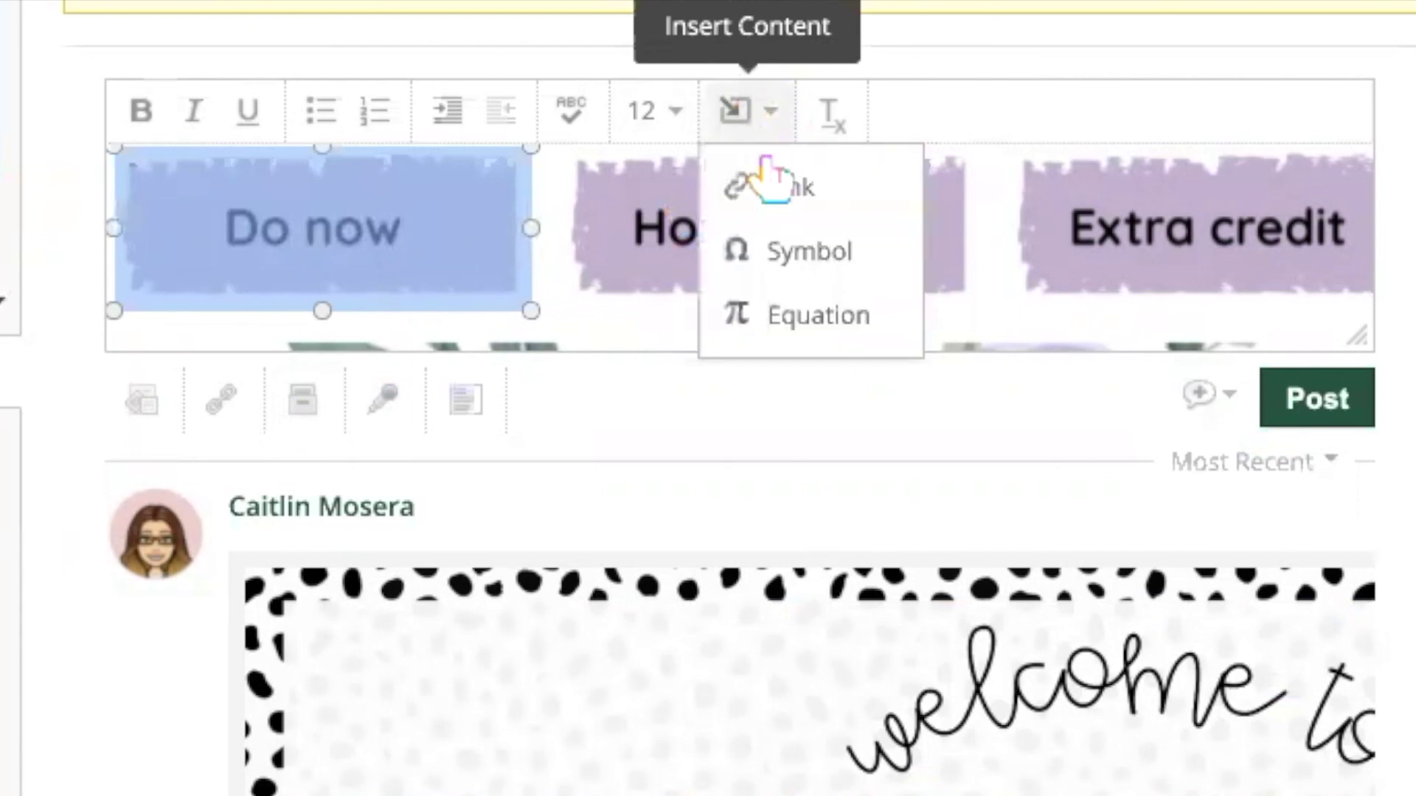
{"action": "left_click", "coordinate": [774, 188]}
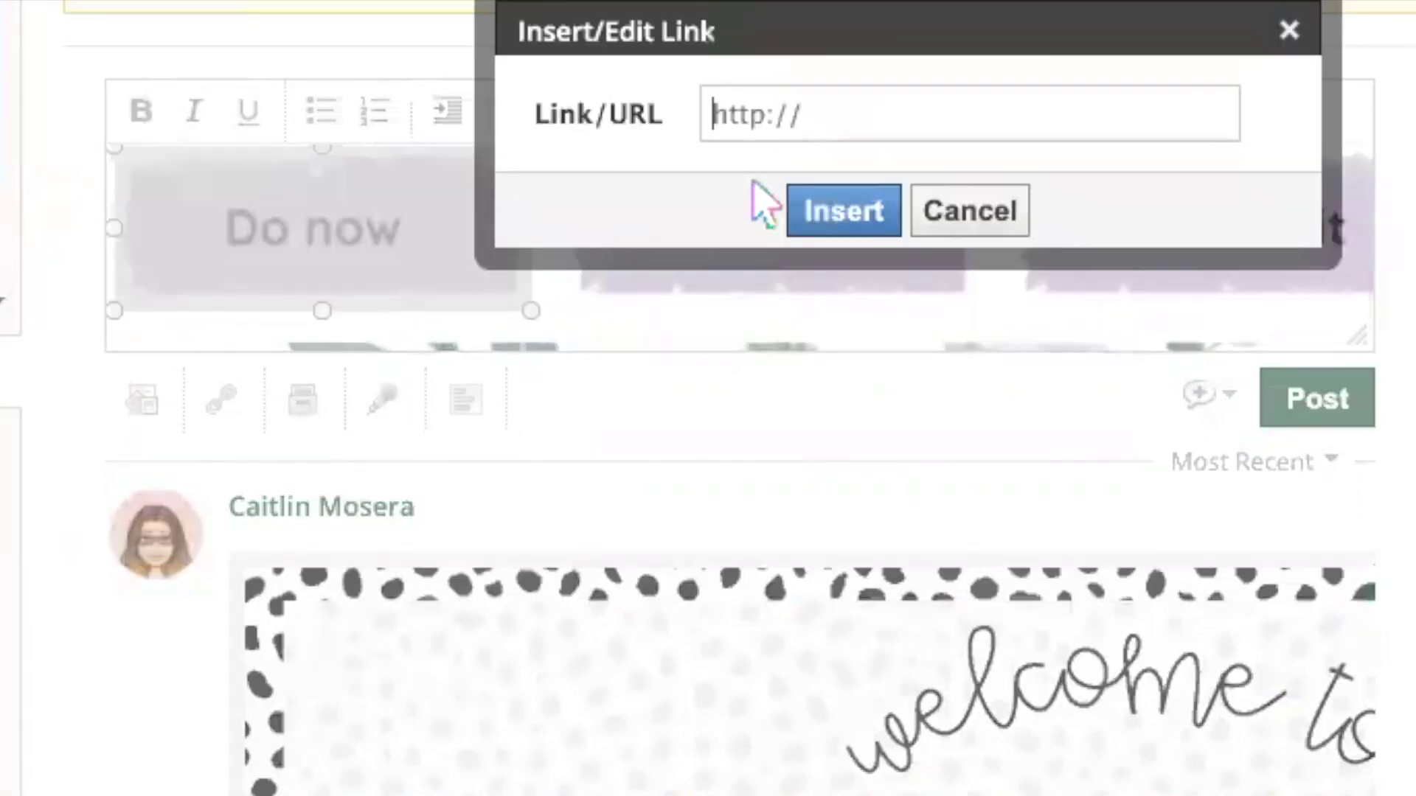
{"action": "type", "text": "WWW.GOOGLE.COM"}
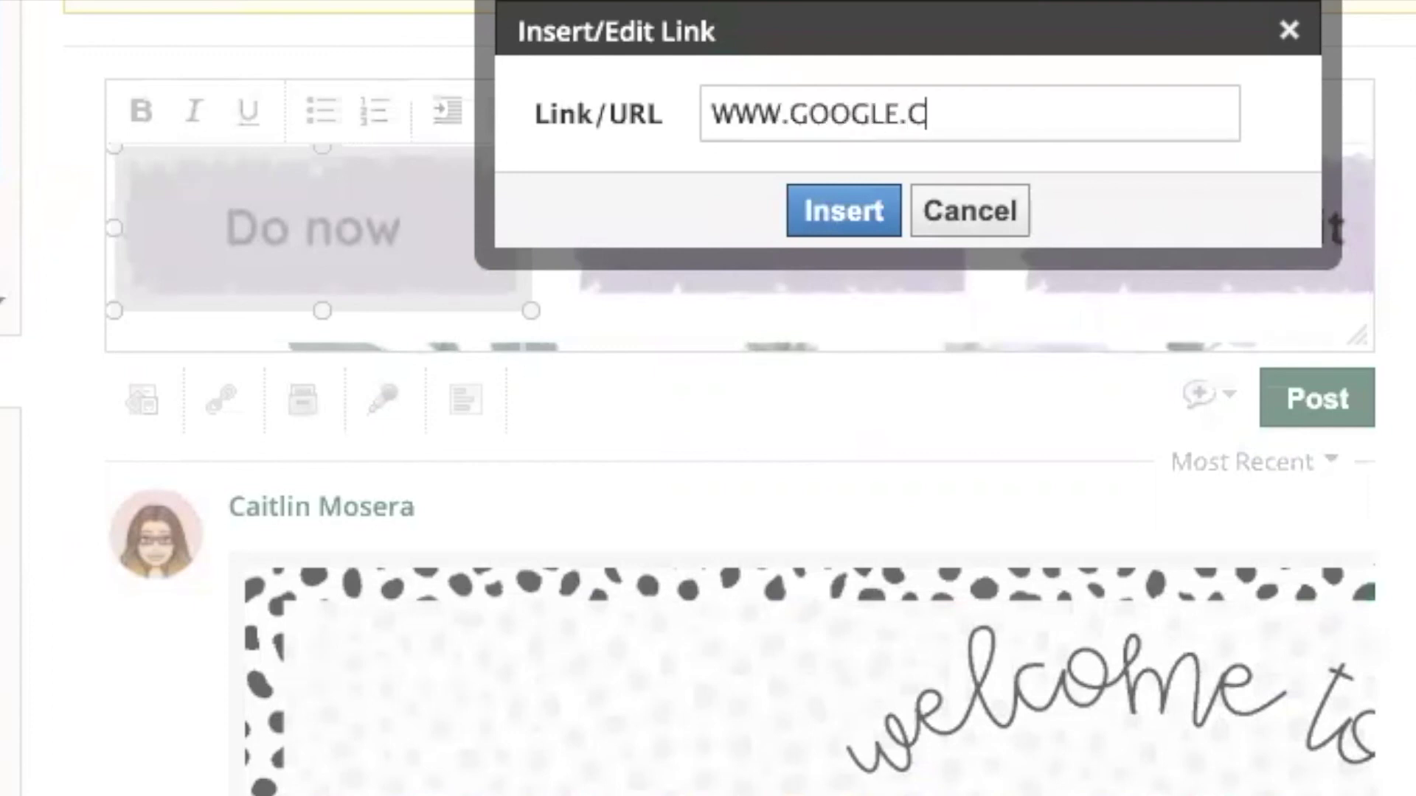
{"action": "left_click", "coordinate": [877, 214]}
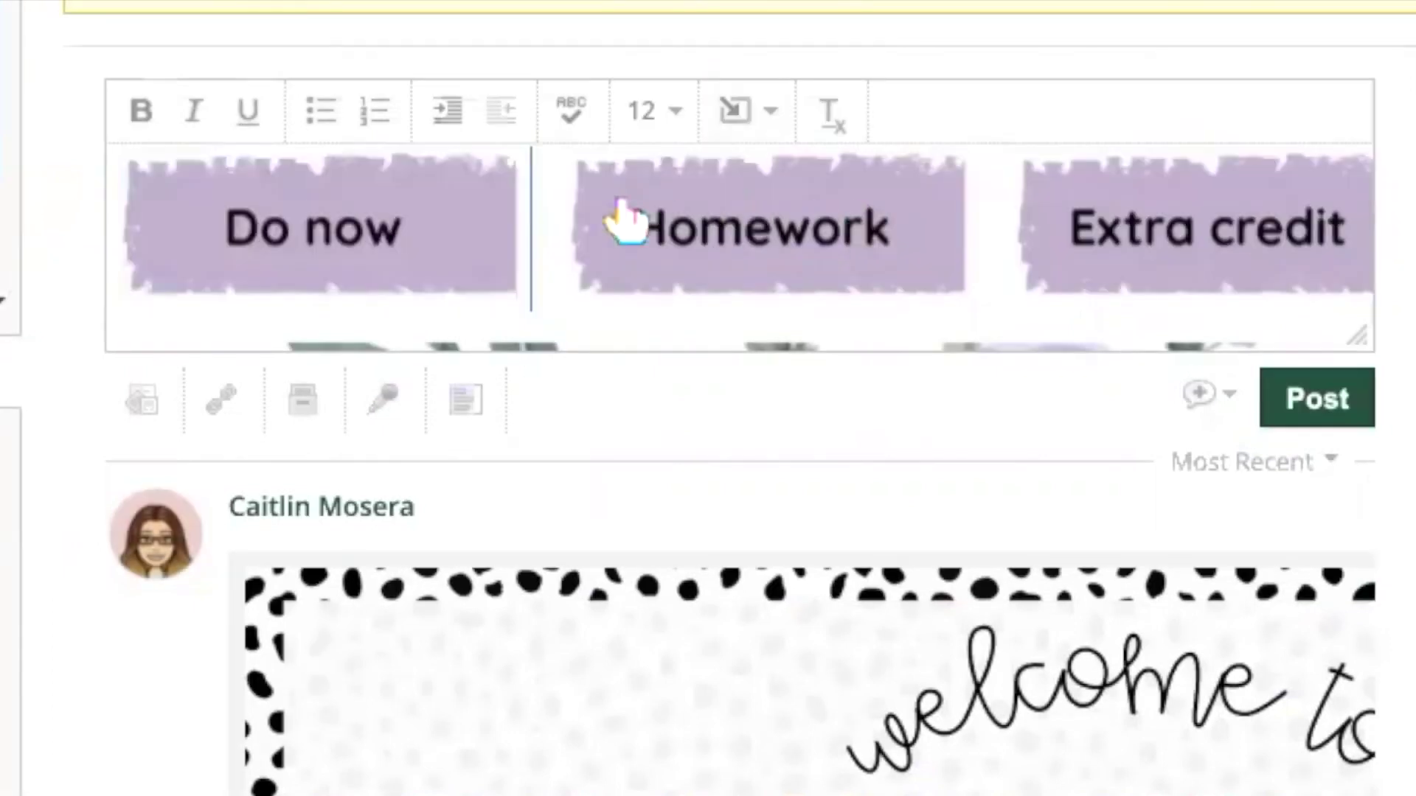
- Select the GOOGLE MEET LINK, SCHOOL WEBSITE and PARENT PORTAL button images in turn
{"action": "scroll", "coordinate": [623, 222], "scroll_direction": "down", "scroll_amount": 4}
{"action": "scroll", "coordinate": [623, 222], "scroll_direction": "down", "scroll_amount": 5}
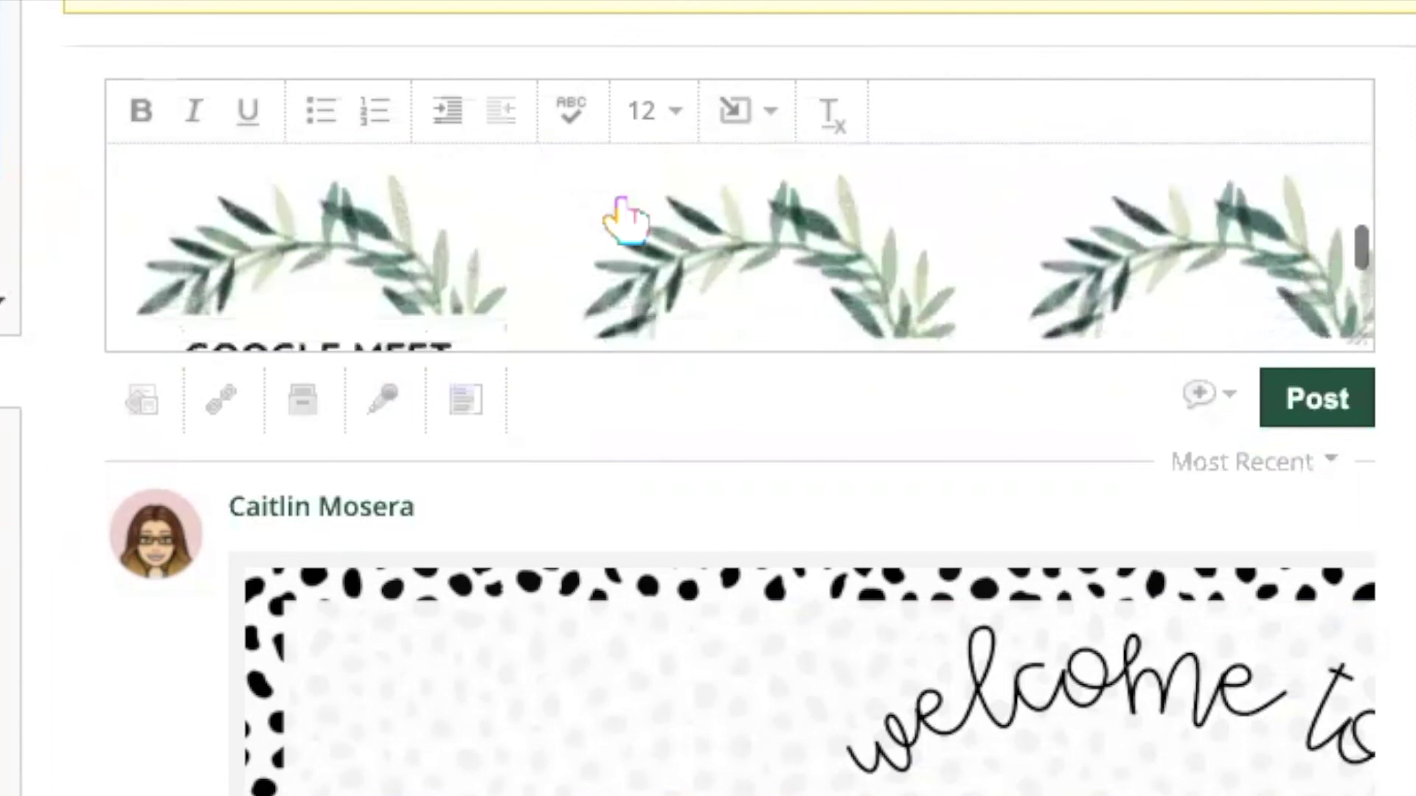
{"action": "scroll", "coordinate": [620, 185], "scroll_direction": "up", "scroll_amount": 2}
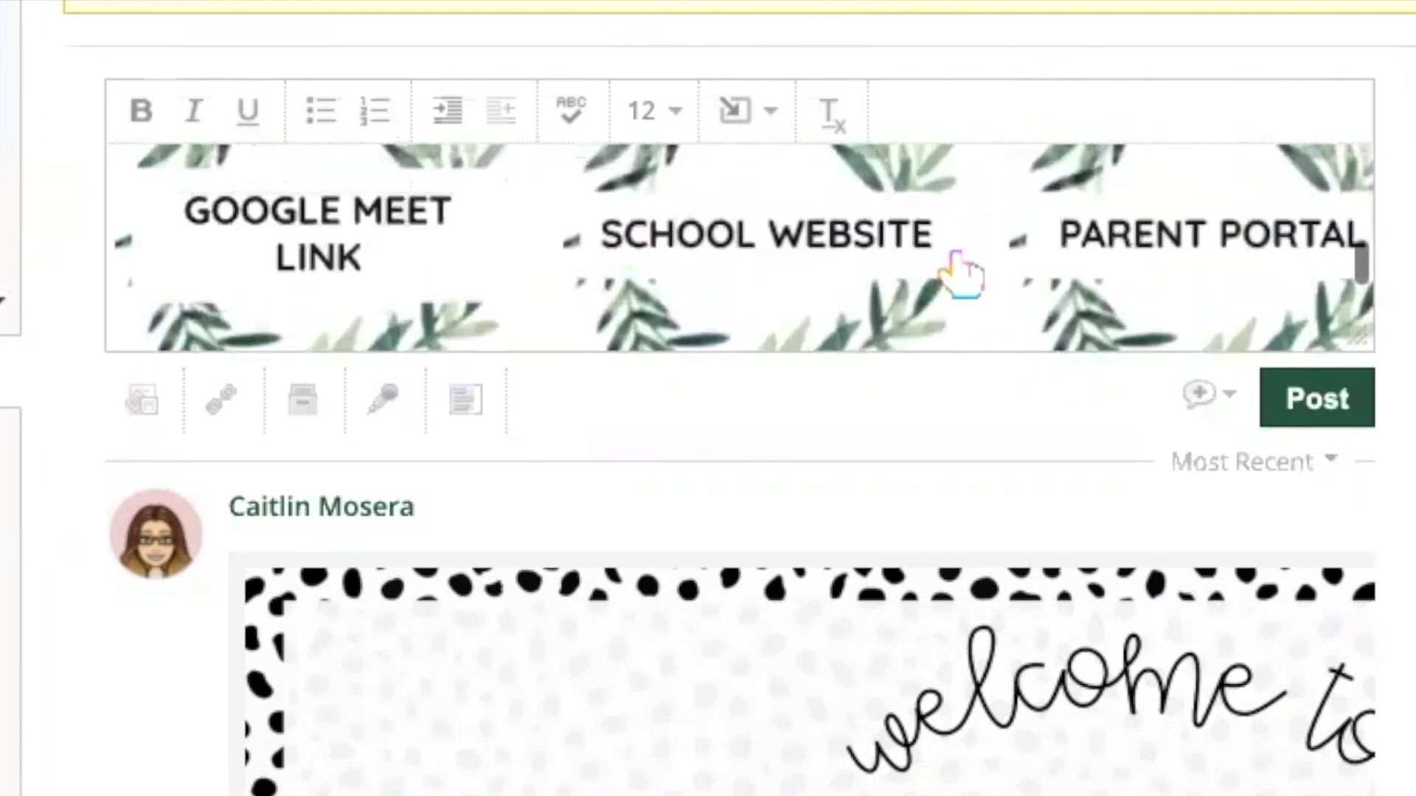
{"action": "left_click", "coordinate": [374, 246]}
{"action": "left_click", "coordinate": [784, 290]}
{"action": "left_click", "coordinate": [1275, 269]}
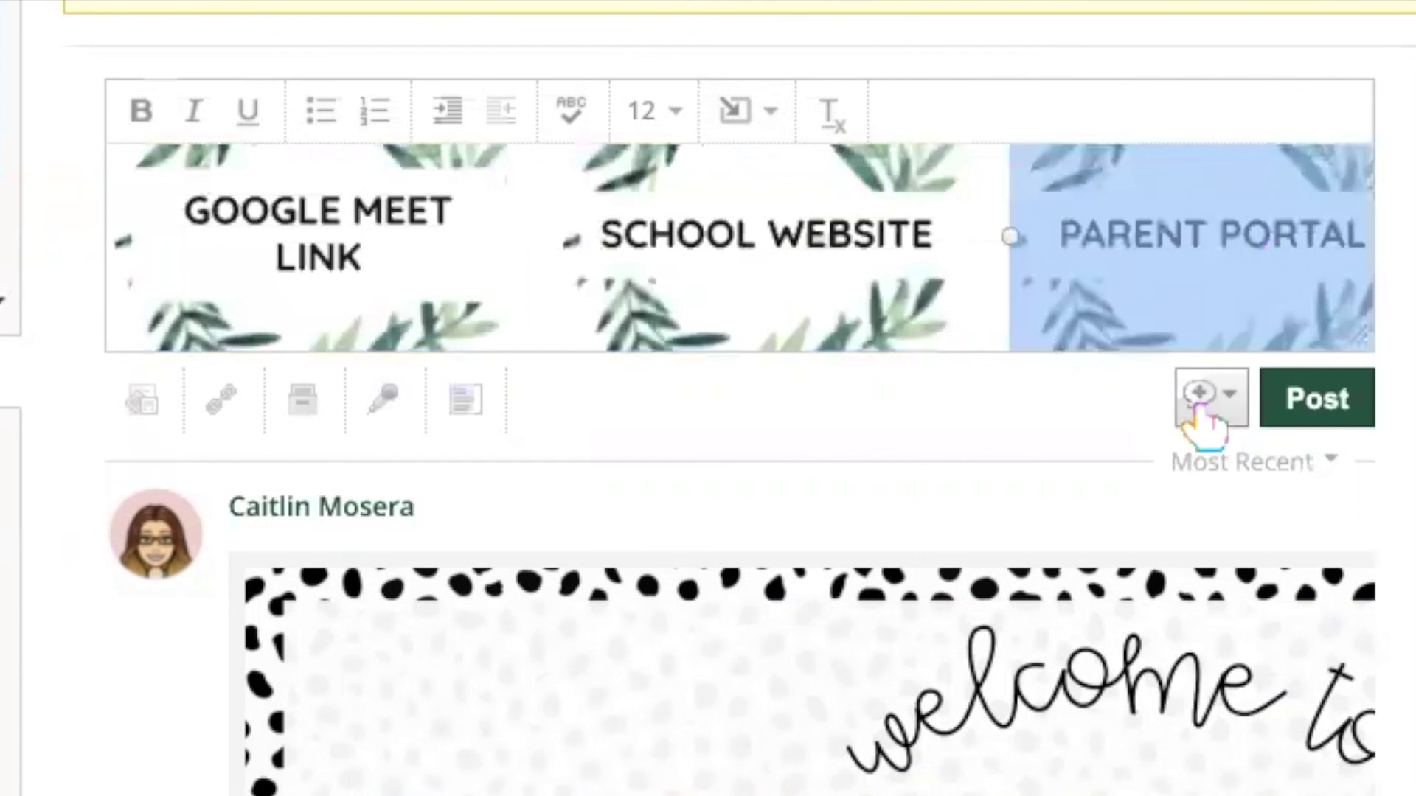
- Turn on member notifications and post the banner update to the course
{"action": "left_click", "coordinate": [1228, 401]}
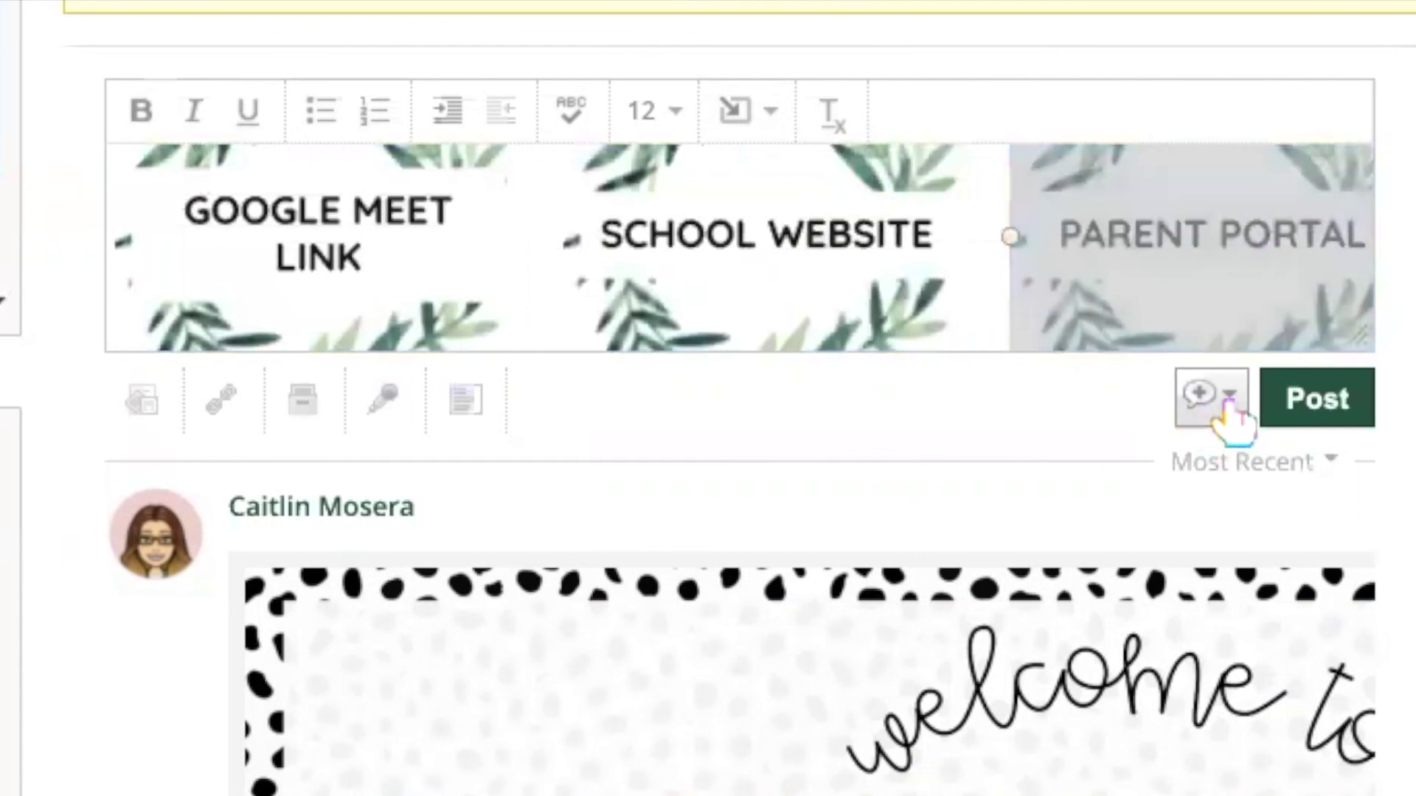
{"action": "left_click", "coordinate": [1210, 469]}
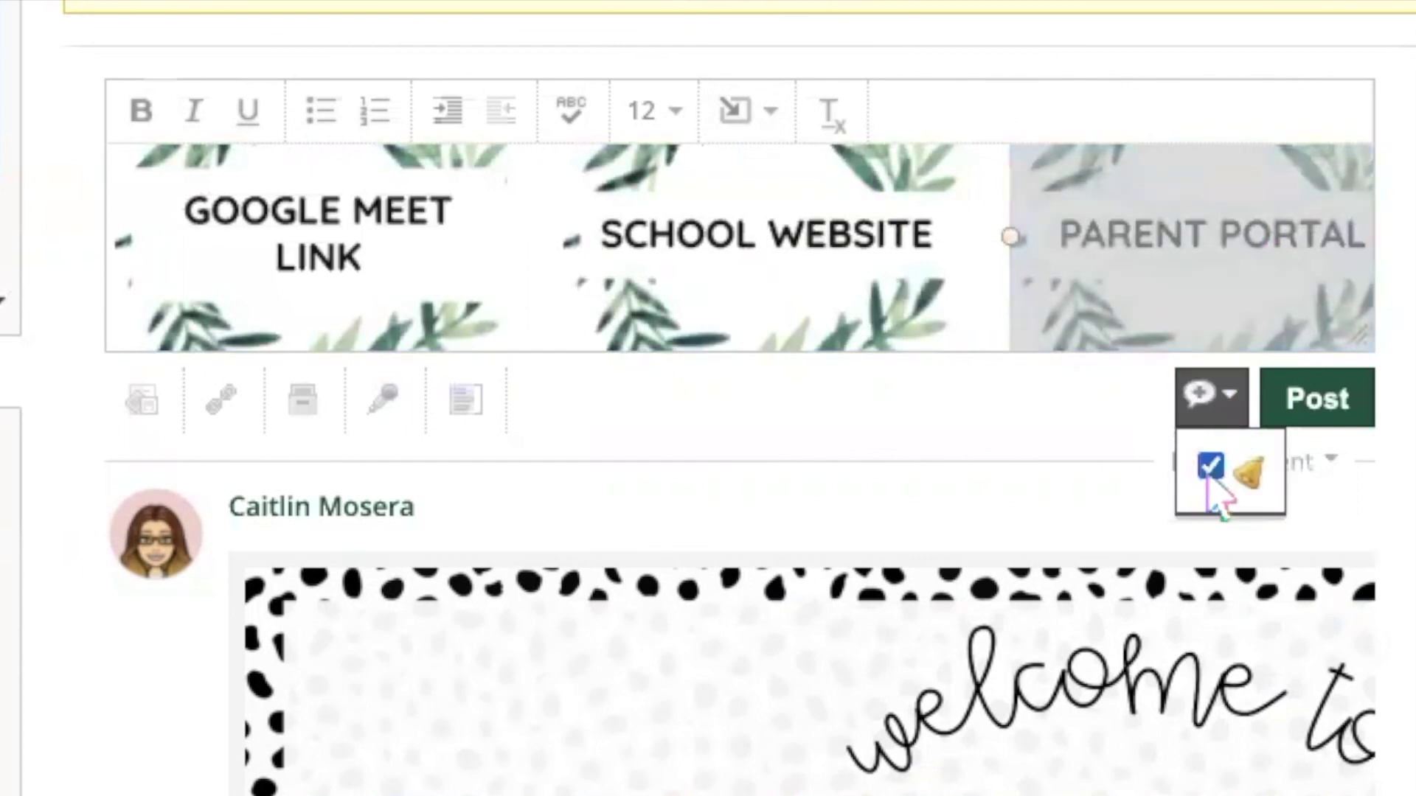
{"action": "left_click", "coordinate": [1327, 406]}
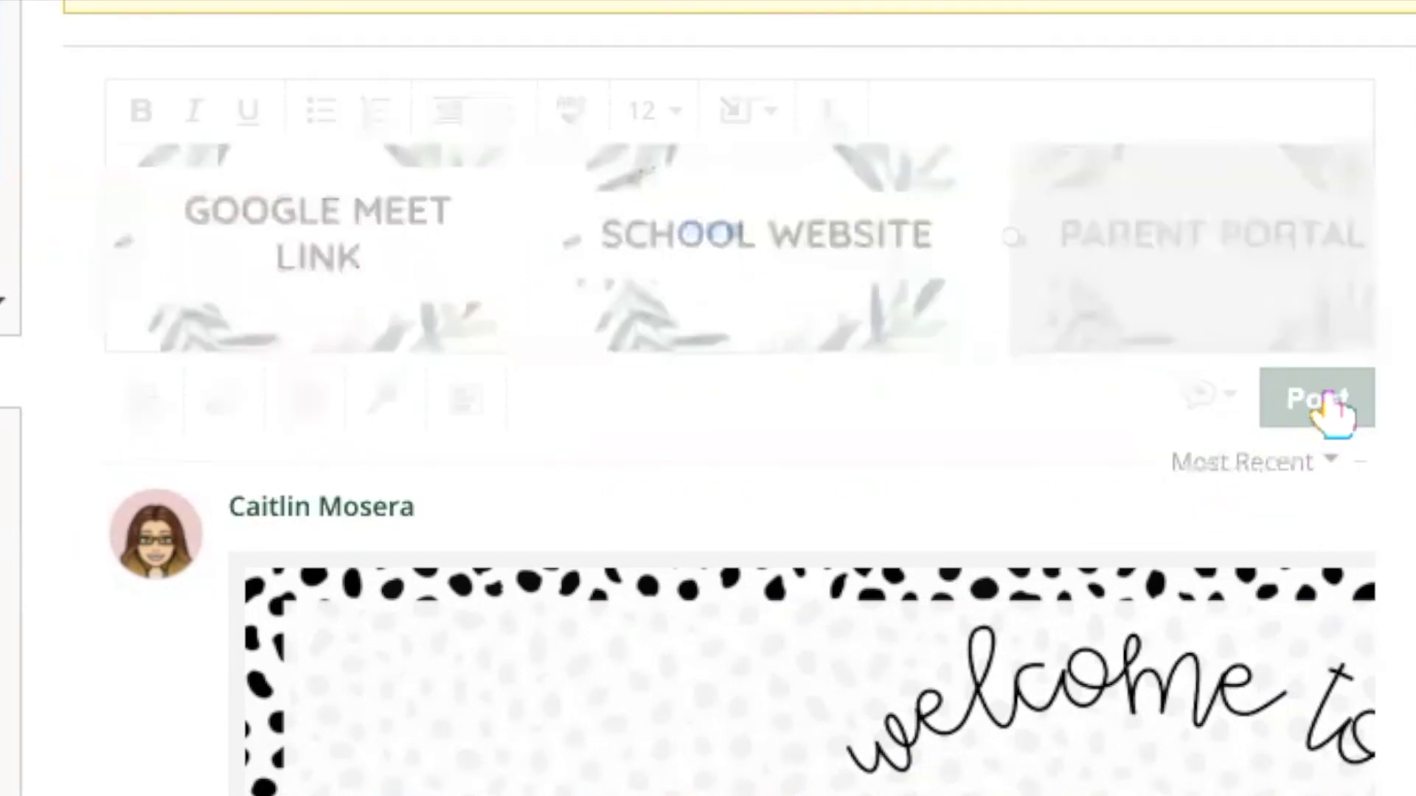